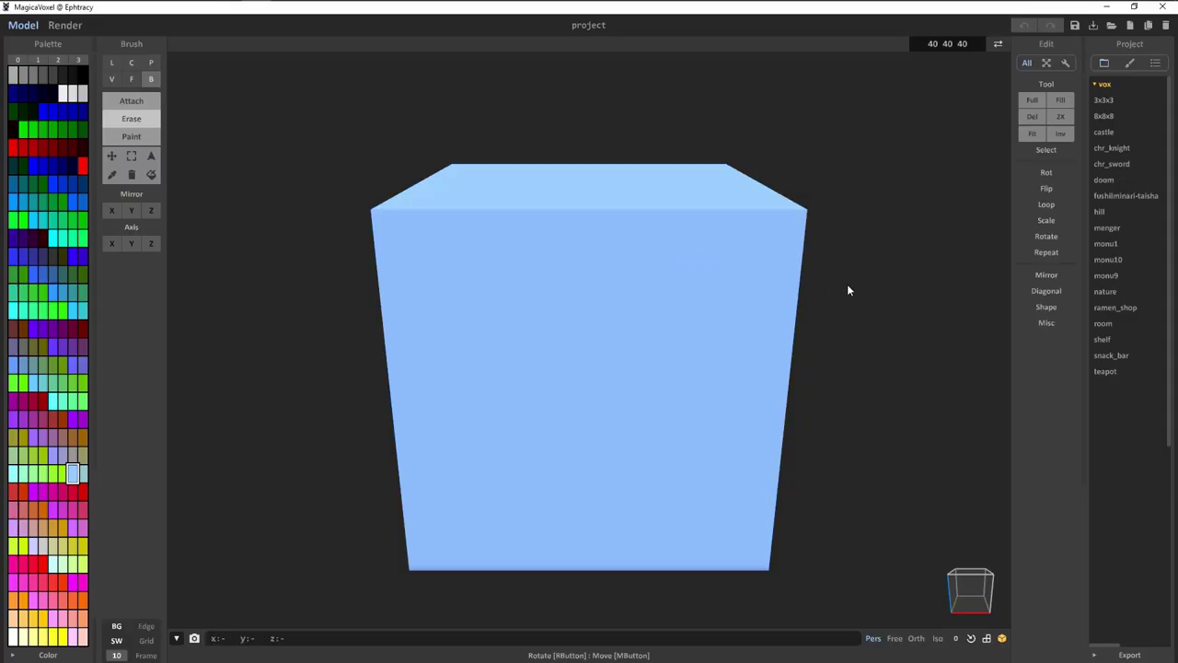
Fill the 126³ volume with solid grey voxels and erase its front face to open the room.
left_click(1032, 99)
right_click_drag(389, 282, 925, 378)
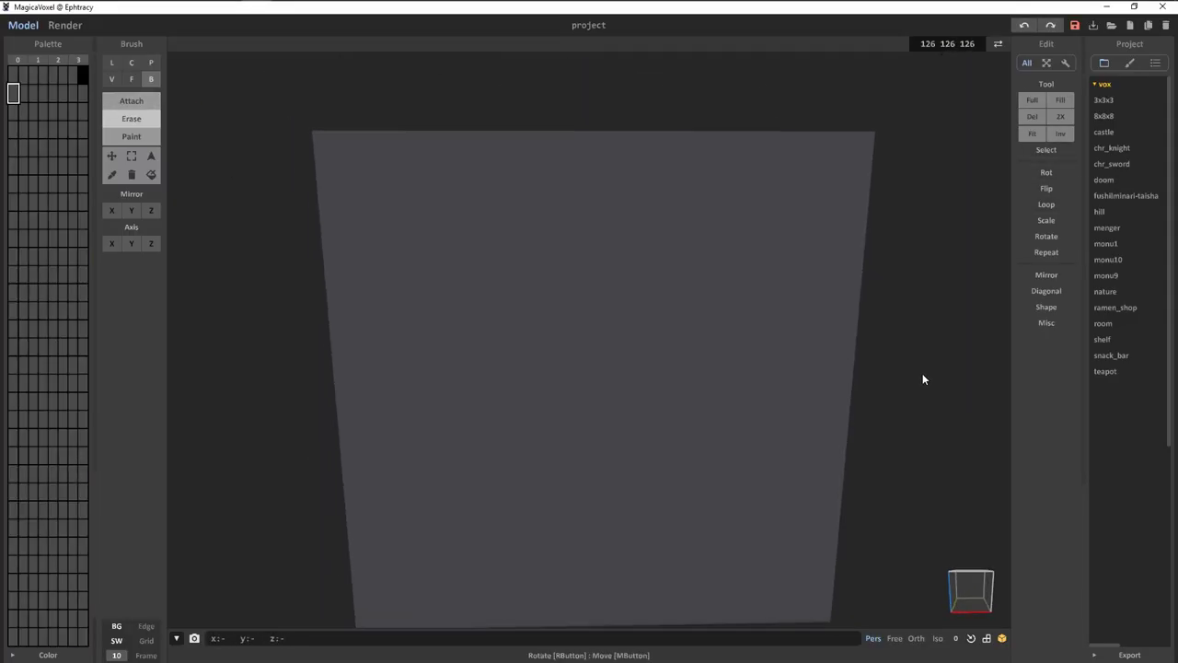
left_click_drag(552, 356, 563, 383)
right_click_drag(564, 383, 900, 411)
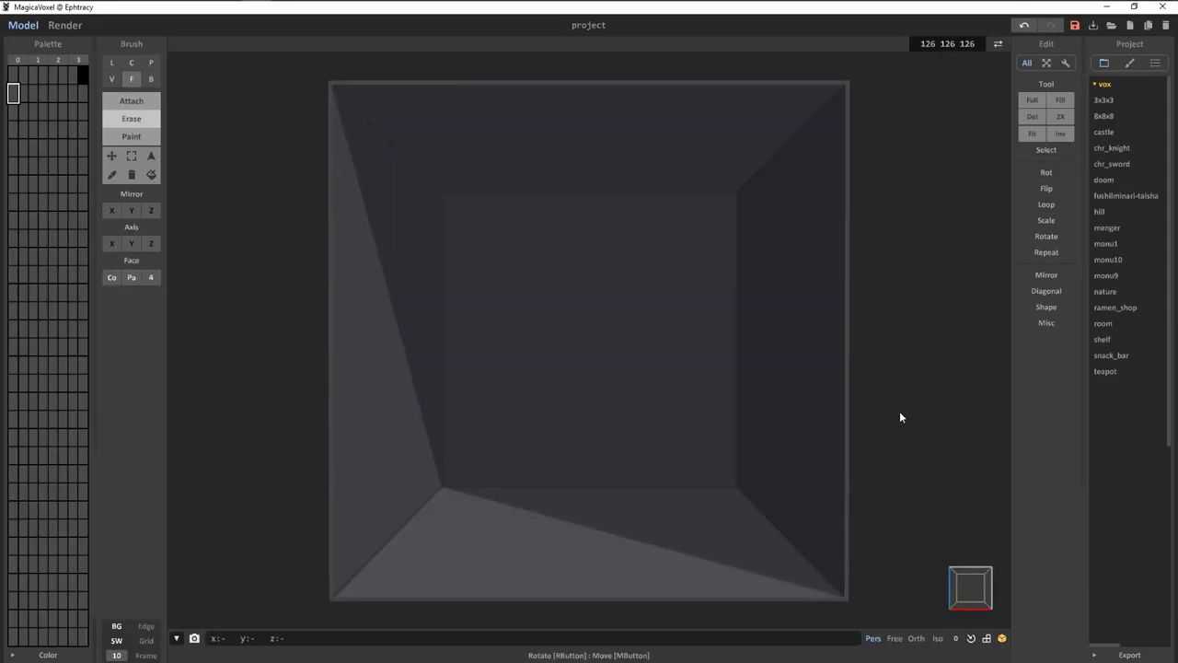
right_click_drag(782, 435, 657, 419)
key("ctrl+z")
Set up a white colour and add a white box slab inside the room.
left_click(28, 651)
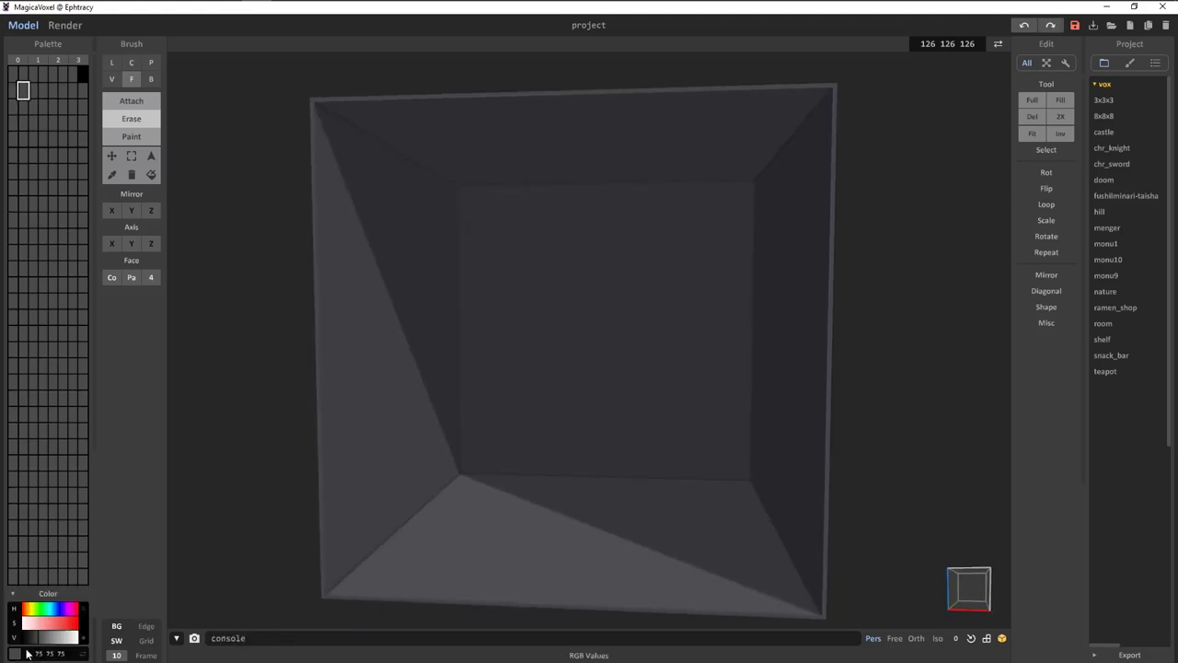
mouse_move(494, 580)
right_mouse_down()
mouse_move(691, 566)
mouse_move(603, 518)
mouse_move(510, 490)
right_mouse_up()
key("b")
key("s")
left_click(510, 490)
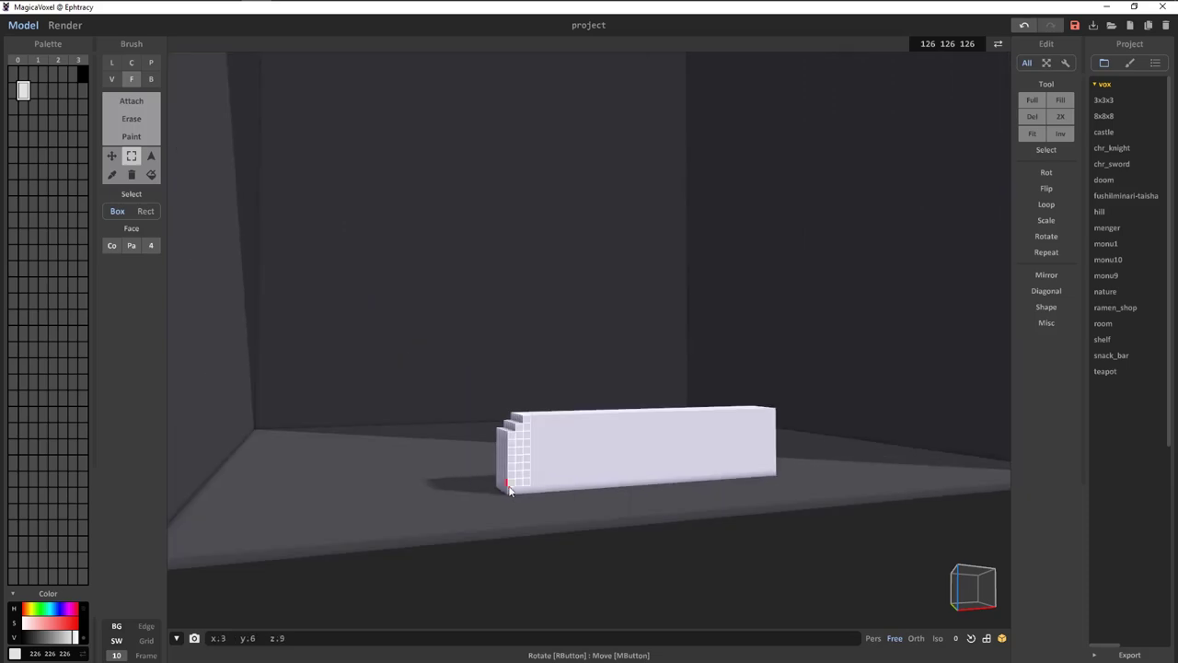
right_click_drag(708, 461, 689, 473)
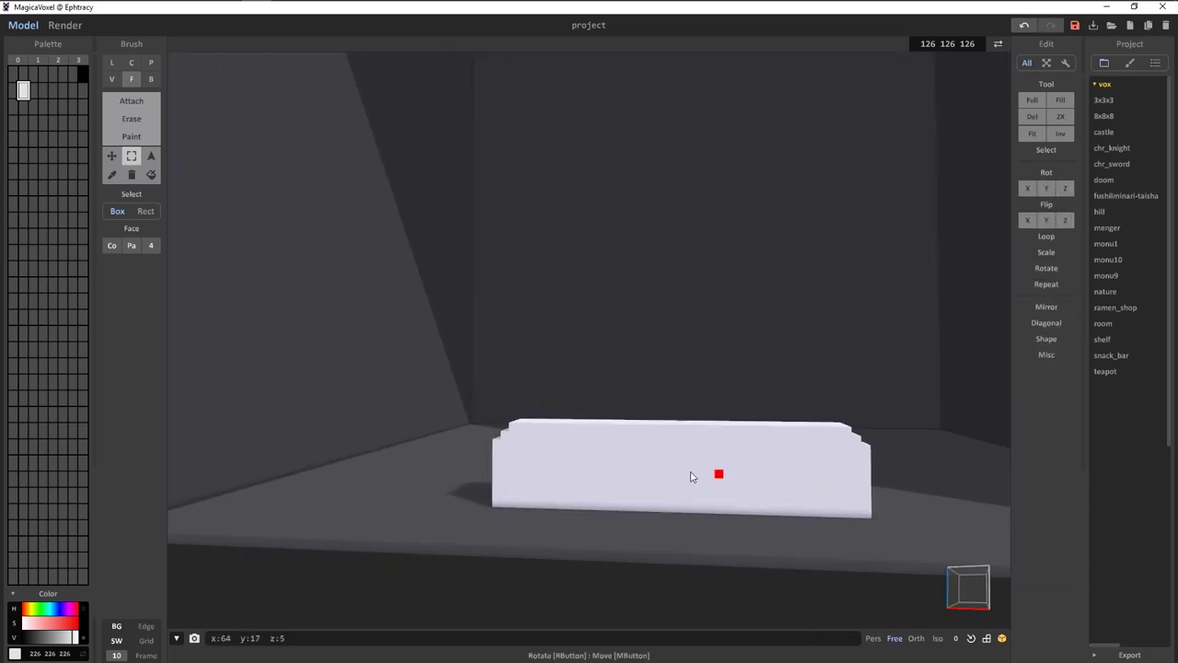
key("w")
Shape the white slab with box strokes, checking it from below and the front.
mouse_move(700, 525)
right_mouse_down()
mouse_move(712, 281)
mouse_move(817, 311)
right_mouse_up()
scroll(816, 311, "up", 3)
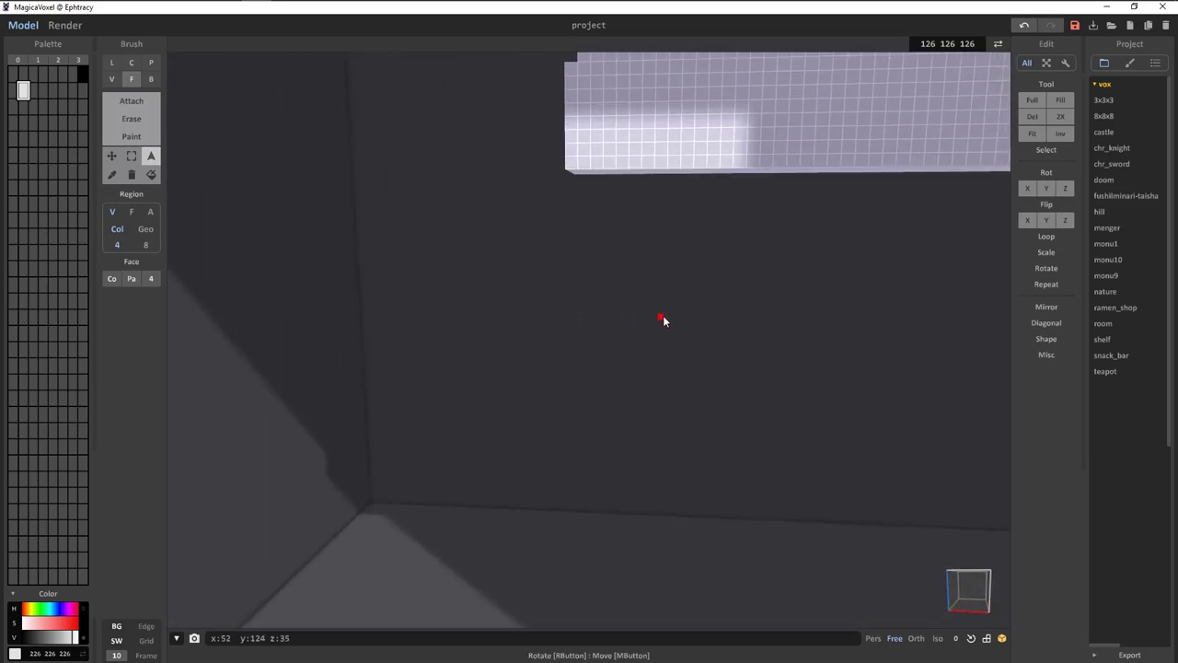
key("b")
mouse_move(663, 319)
right_mouse_down()
mouse_move(589, 150)
mouse_move(361, 145)
right_mouse_up()
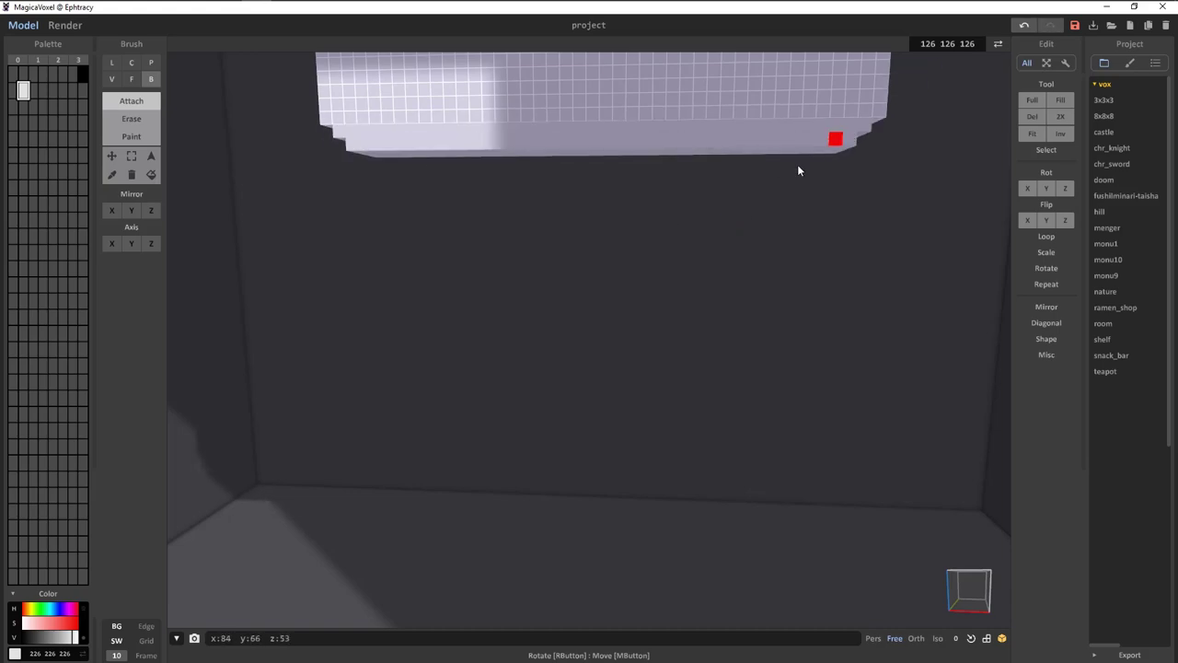
scroll(577, 297, "down", 10)
scroll(594, 284, "up", 5)
scroll(516, 272, "up", 4)
Erase rounded corners, two square eye recesses and one tall narrow nose recess into the slab.
key("e")
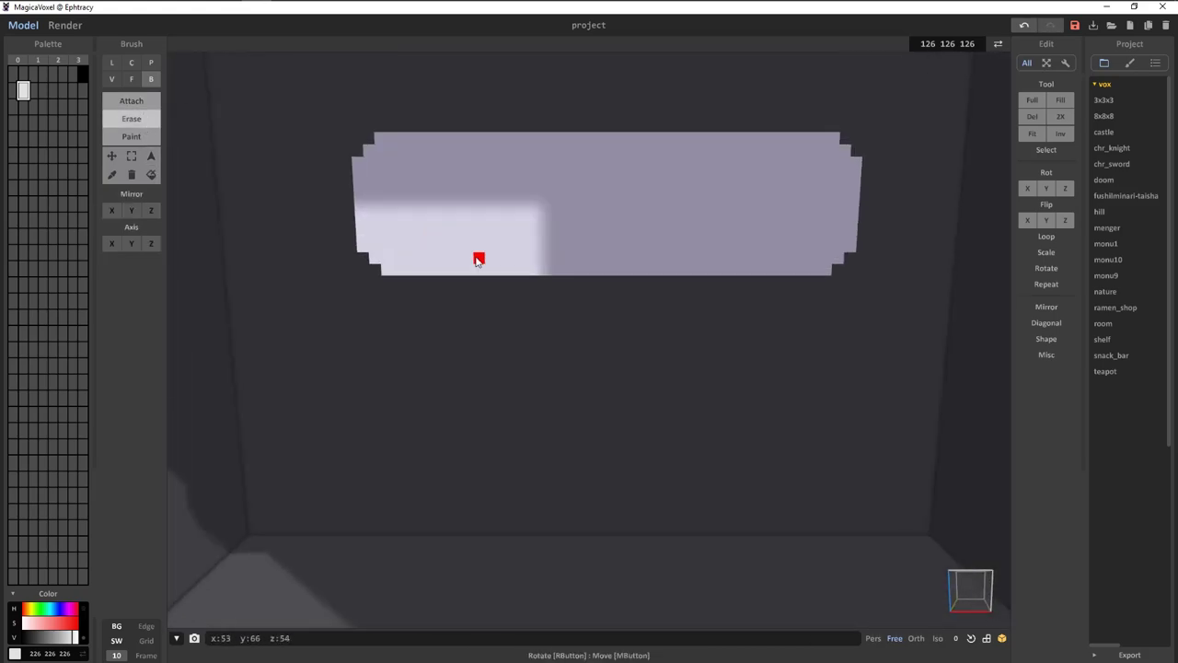
mouse_move(385, 196)
right_mouse_down()
mouse_move(763, 231)
mouse_move(358, 365)
mouse_move(572, 386)
mouse_move(141, 125)
right_mouse_up()
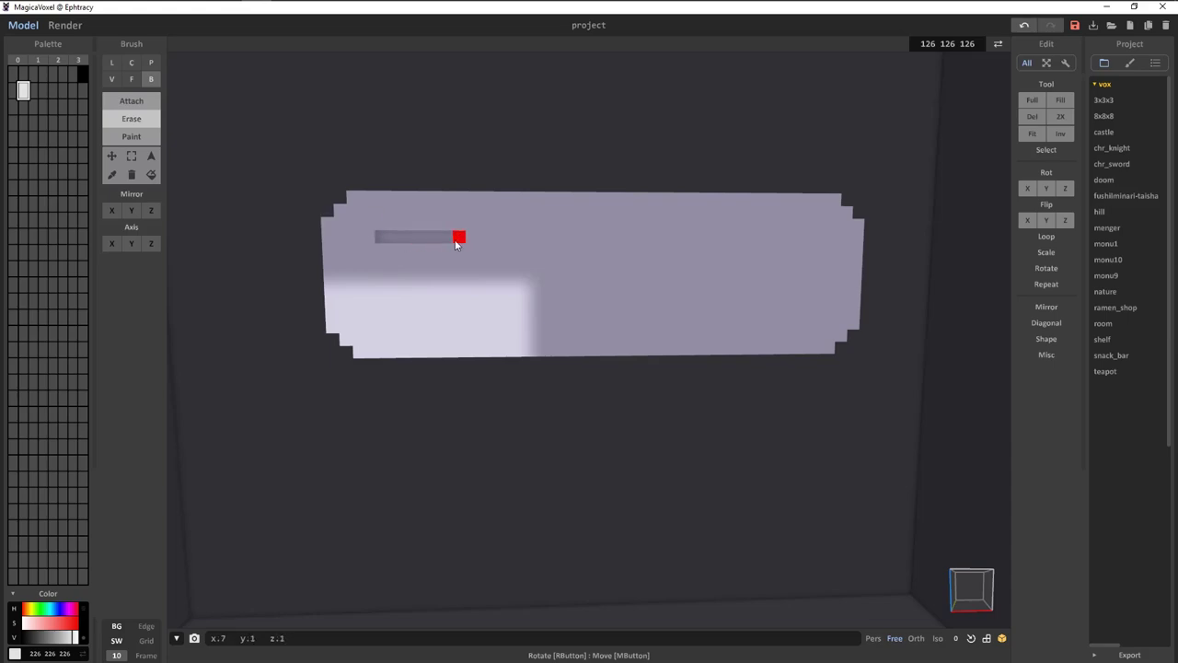
scroll(449, 261, "up", 2)
scroll(468, 282, "down", 2)
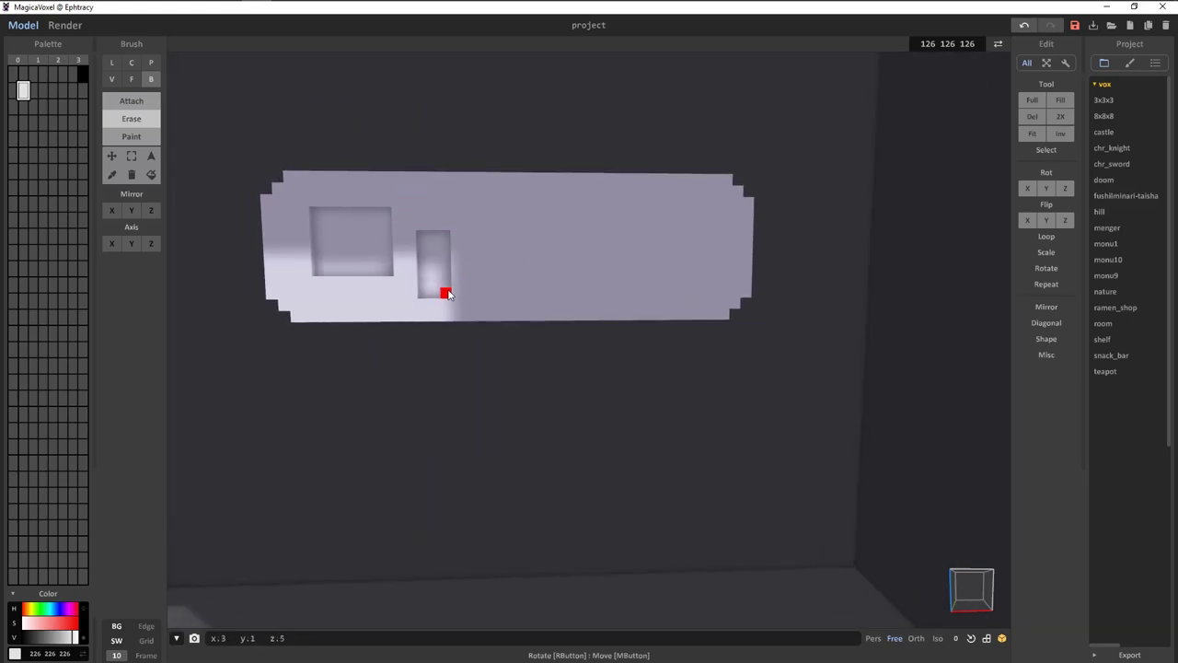
scroll(537, 266, "down", 5)
scroll(522, 241, "up", 6)
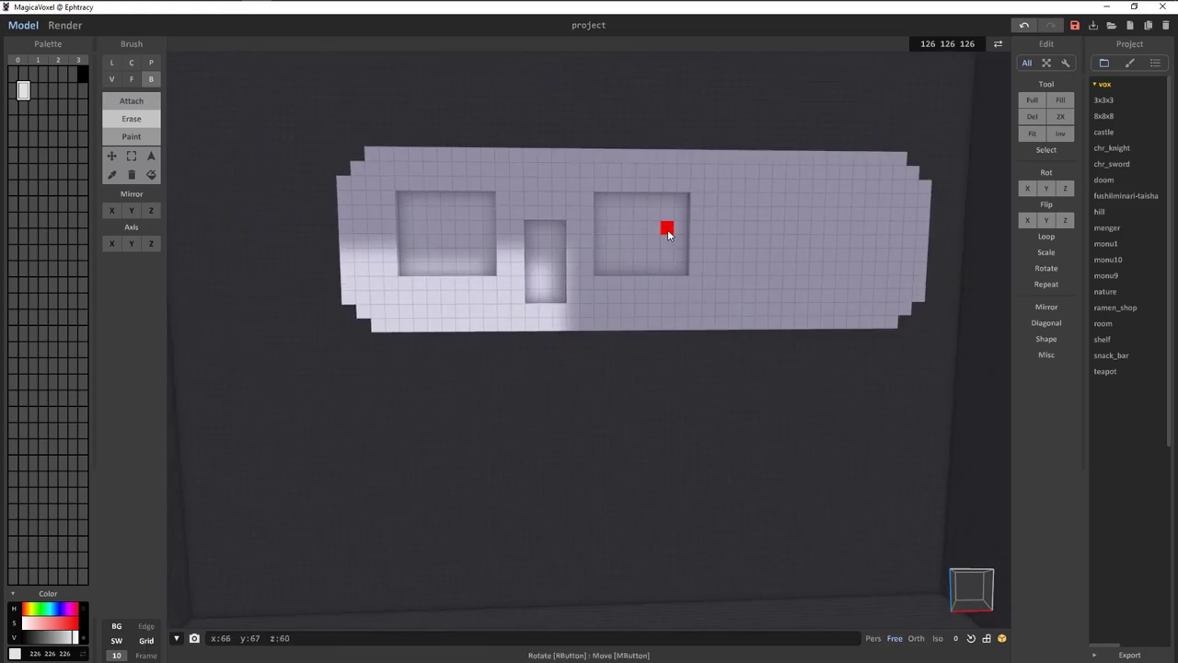
mouse_move(669, 234)
right_mouse_down()
mouse_move(394, 297)
mouse_move(796, 326)
right_mouse_up()
Cut the eye and nose recesses right through and add bar pupils in each eye.
key("s")
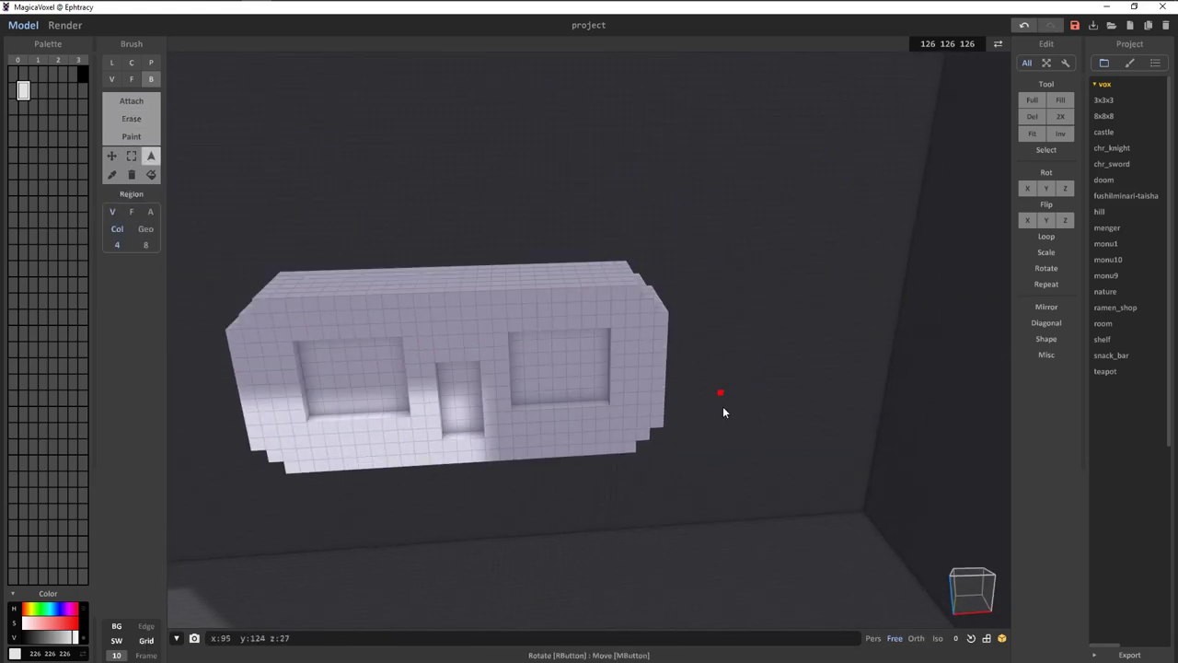
right_click_drag(723, 412, 760, 197)
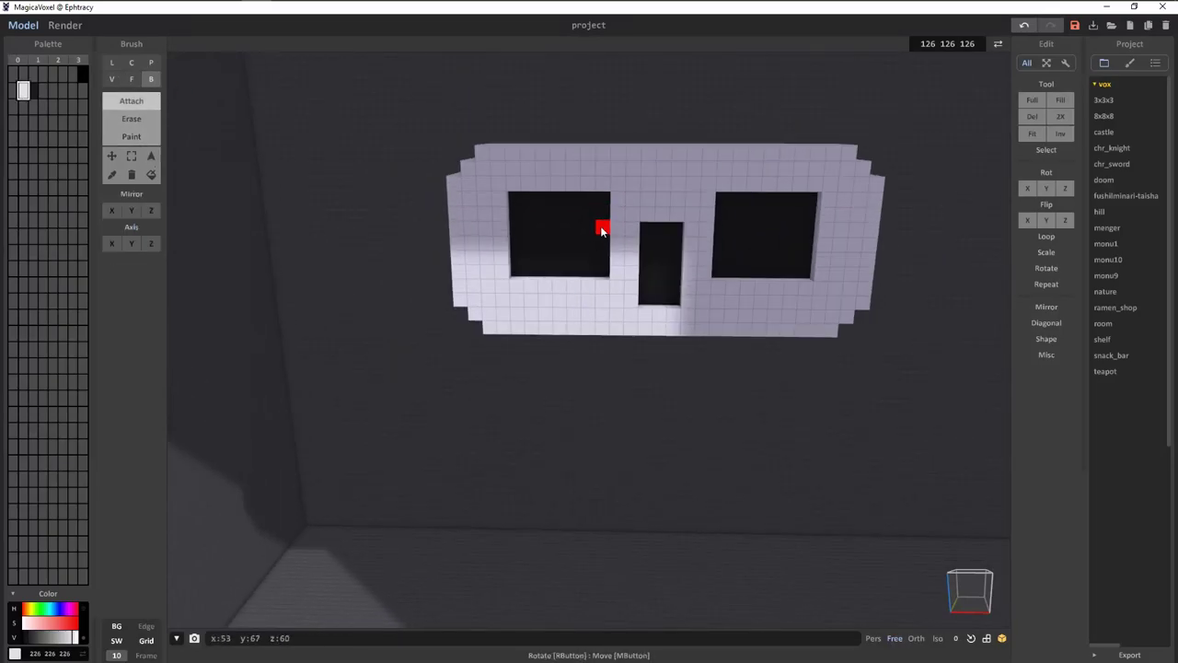
mouse_move(601, 230)
right_mouse_down()
mouse_move(620, 279)
mouse_move(613, 305)
mouse_move(536, 286)
right_mouse_up()
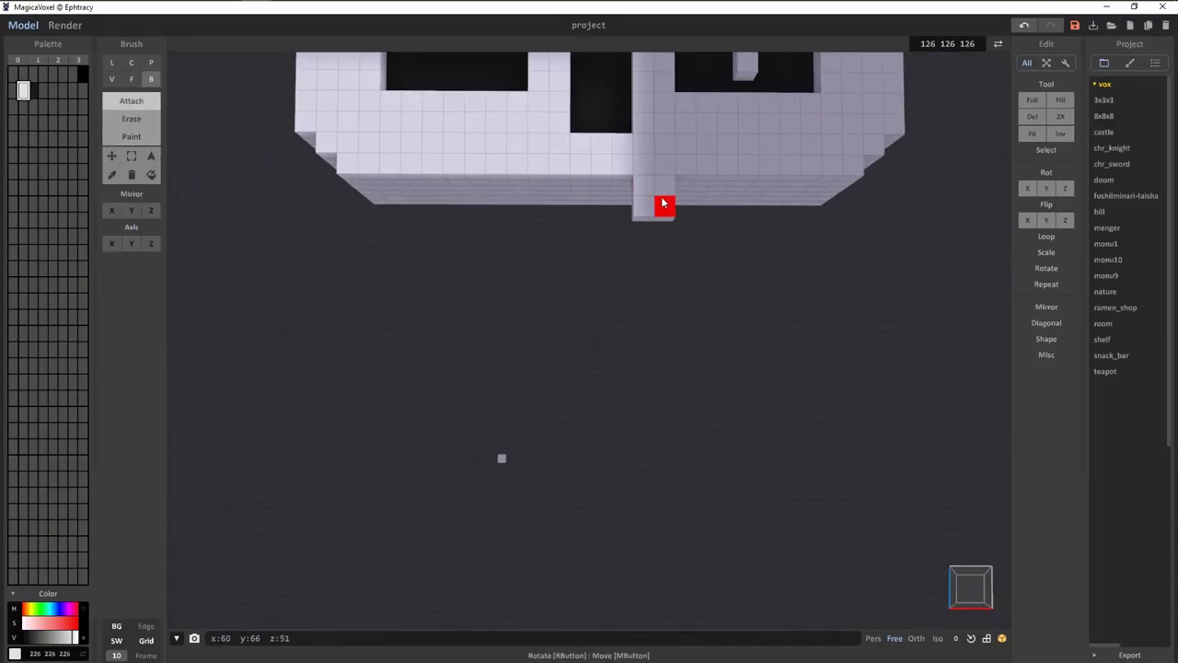
scroll(526, 426, "down", 3)
mouse_move(540, 200)
right_mouse_down()
mouse_move(526, 426)
mouse_move(666, 416)
right_mouse_up()
scroll(749, 395, "up", 5)
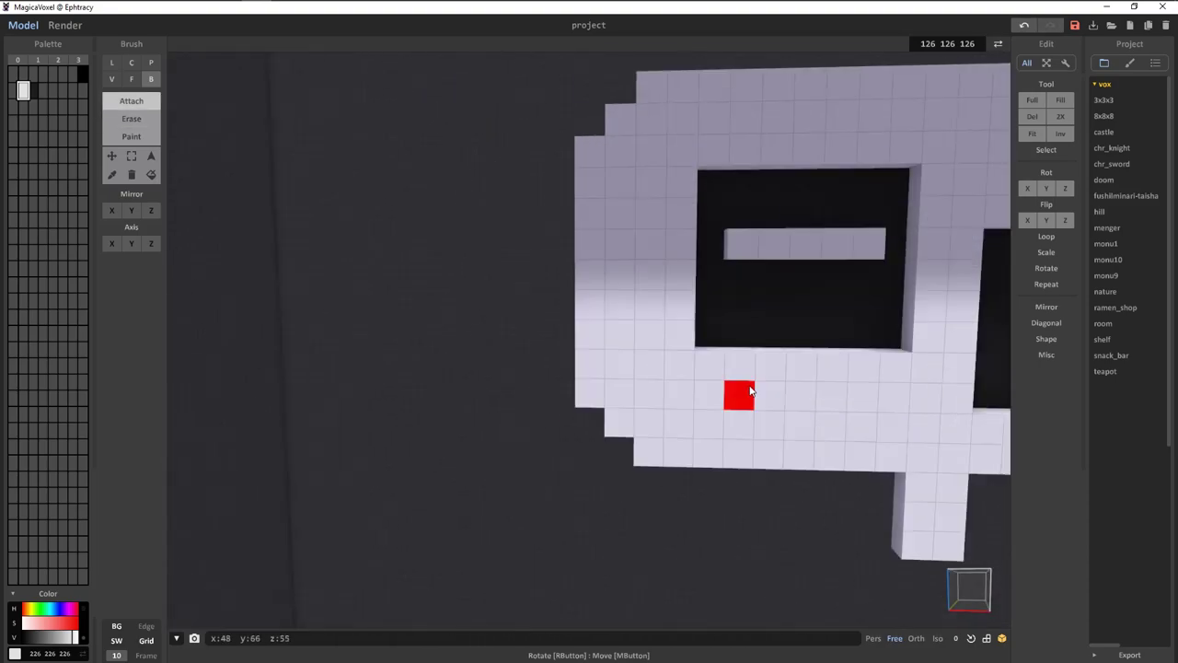
mouse_move(749, 395)
right_mouse_down()
mouse_move(702, 296)
mouse_move(663, 373)
mouse_move(663, 420)
mouse_move(646, 301)
right_mouse_up()
scroll(719, 233, "up", 2)
Attach jaw sides and square teeth below the slab with Face and Box strokes.
key("f")
mouse_move(646, 228)
right_mouse_down()
mouse_move(605, 266)
mouse_move(702, 381)
mouse_move(675, 412)
mouse_move(544, 249)
mouse_move(749, 323)
mouse_move(727, 402)
mouse_move(626, 327)
mouse_move(531, 555)
right_mouse_up()
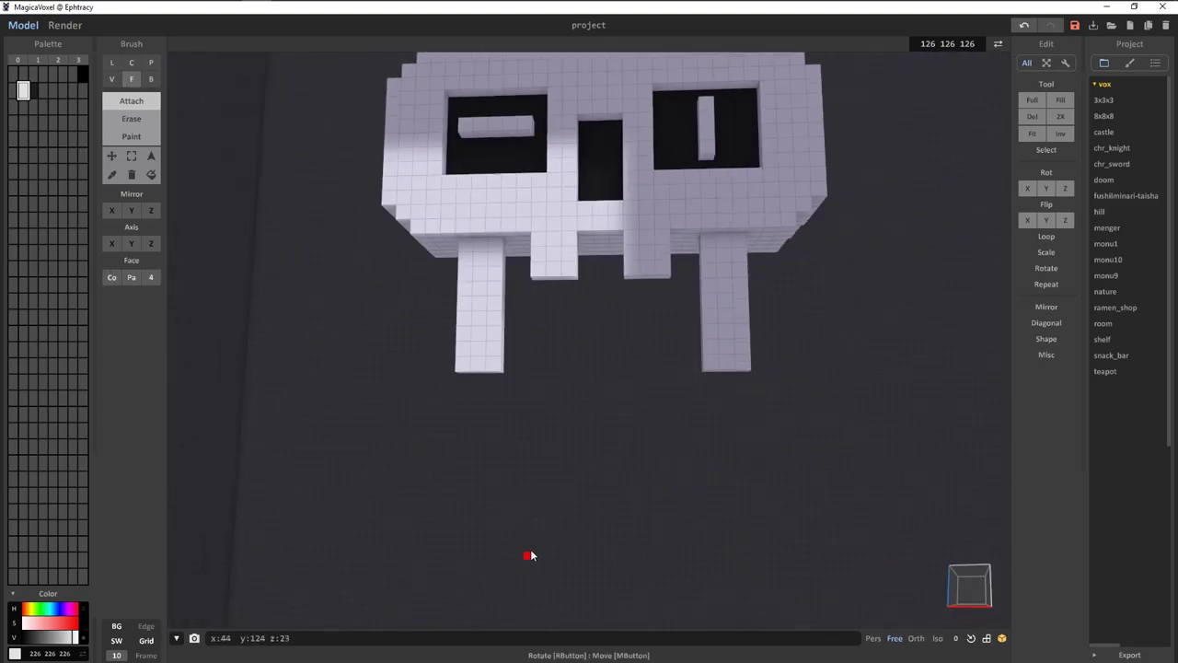
key("b")
mouse_move(525, 319)
right_mouse_down()
mouse_move(485, 437)
mouse_move(665, 494)
mouse_move(507, 452)
right_mouse_up()
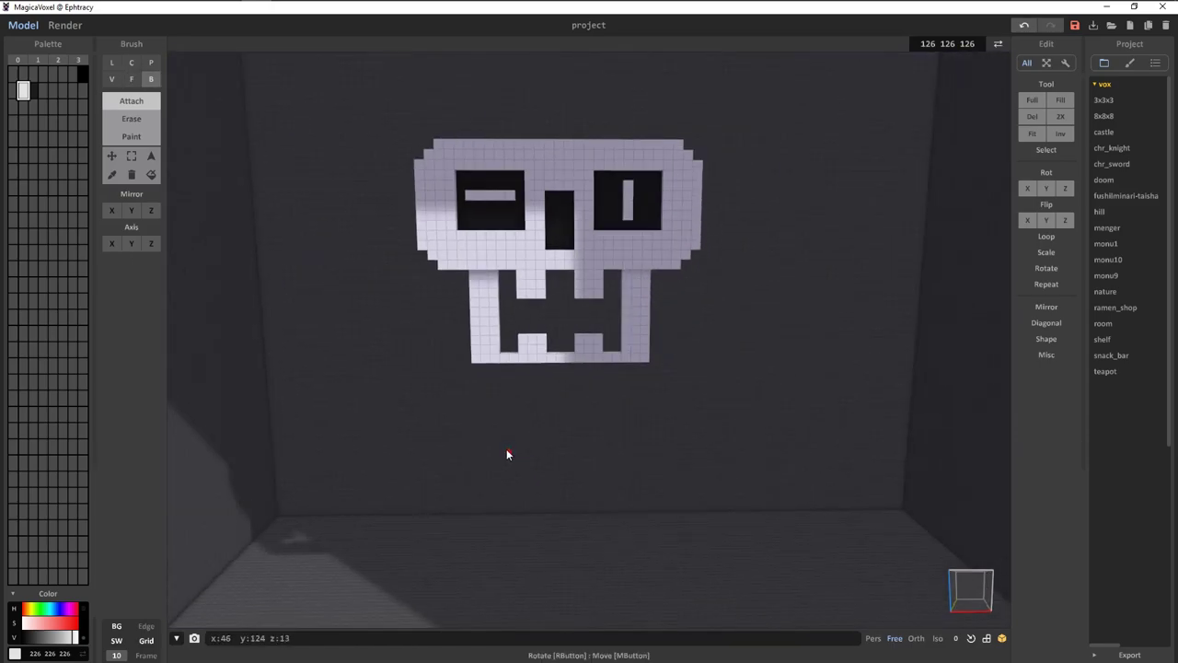
Extrude the skull's jaw backward with Face and Box strokes.
scroll(455, 338, "up", 3)
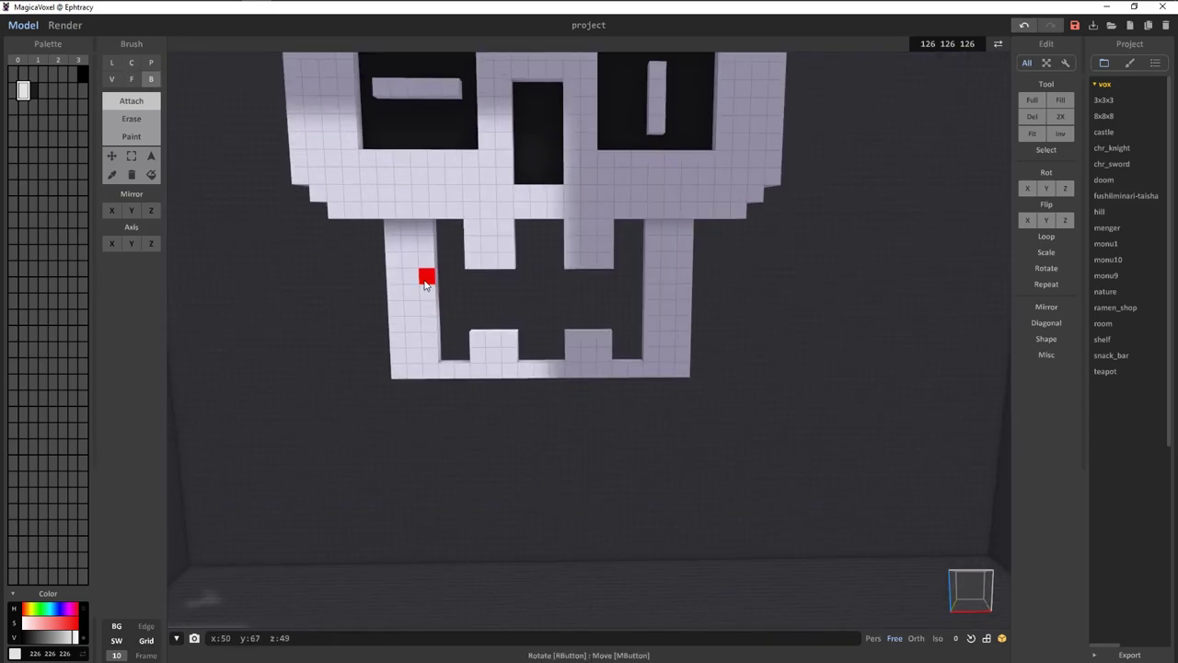
scroll(644, 368, "down", 3)
mouse_move(629, 377)
right_mouse_down()
mouse_move(445, 339)
mouse_move(765, 277)
right_mouse_up()
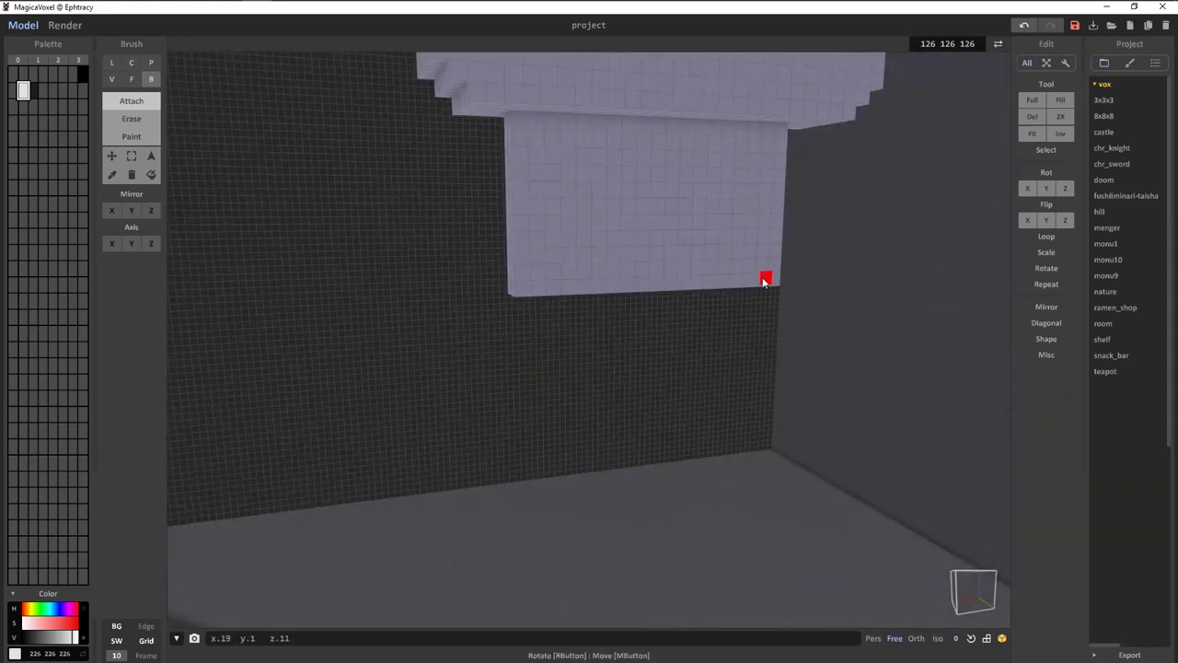
key("f")
mouse_move(589, 368)
right_mouse_down()
mouse_move(598, 289)
mouse_move(551, 212)
right_mouse_up()
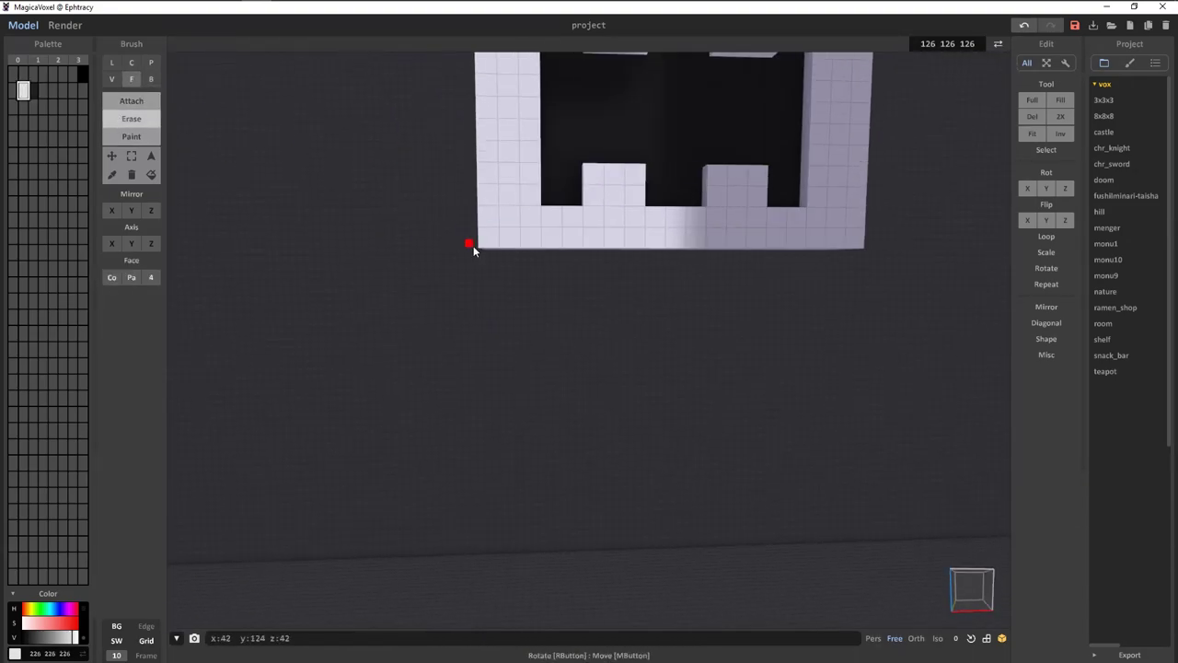
key("b")
mouse_move(473, 250)
right_mouse_down()
mouse_move(755, 245)
mouse_move(762, 282)
right_mouse_up()
scroll(727, 308, "down", 3)
scroll(710, 322, "up", 3)
mouse_move(710, 322)
right_mouse_down()
mouse_move(659, 305)
mouse_move(516, 304)
mouse_move(658, 294)
mouse_move(713, 276)
mouse_move(337, 166)
mouse_move(744, 294)
mouse_move(810, 237)
right_mouse_up()
scroll(705, 332, "down", 3)
scroll(703, 327, "up", 3)
mouse_move(702, 328)
right_mouse_down()
mouse_move(657, 347)
mouse_move(631, 237)
mouse_move(573, 360)
mouse_move(725, 343)
mouse_move(856, 360)
right_mouse_up()
Hollow the mouth into a dark cavity framed by the teeth.
scroll(658, 346, "up", 3)
scroll(631, 237, "down", 3)
scroll(655, 323, "up", 3)
scroll(665, 341, "down", 3)
mouse_move(666, 341)
right_mouse_down()
mouse_move(705, 322)
mouse_move(649, 250)
mouse_move(705, 270)
mouse_move(705, 297)
mouse_move(607, 300)
mouse_move(704, 363)
mouse_move(597, 176)
mouse_move(694, 282)
mouse_move(702, 386)
mouse_move(762, 235)
right_mouse_up()
scroll(679, 337, "up", 3)
scroll(684, 341, "down", 3)
scroll(649, 251, "up", 3)
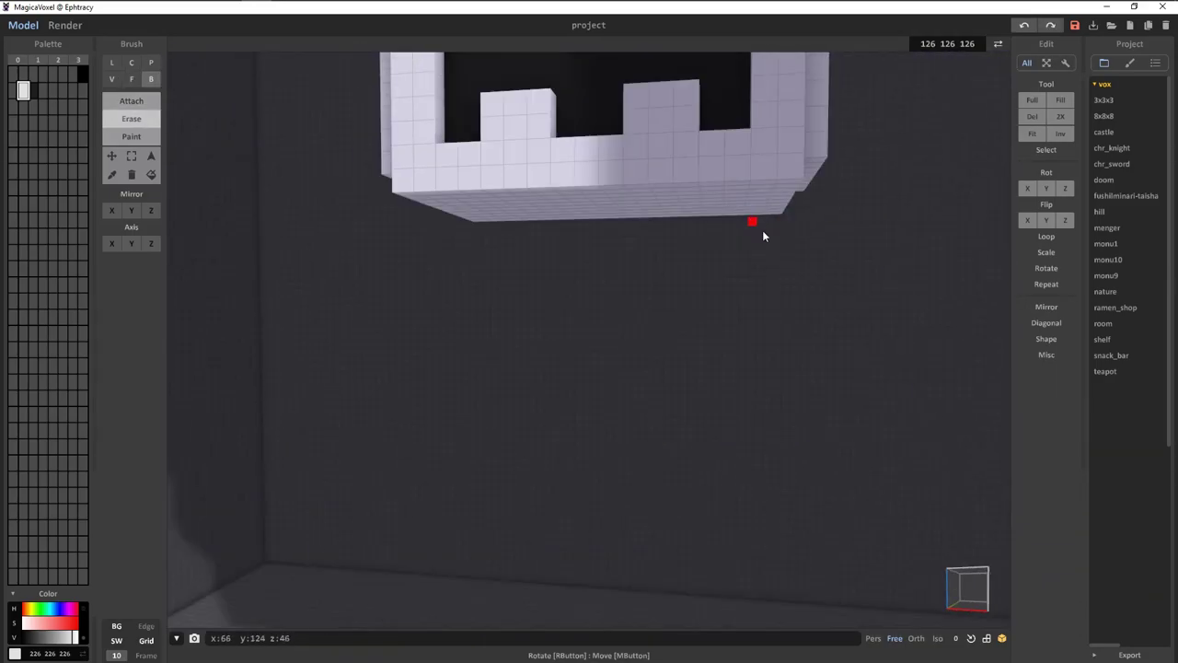
mouse_move(384, 187)
right_mouse_down()
mouse_move(639, 255)
mouse_move(779, 316)
right_mouse_up()
scroll(779, 315, "up", 3)
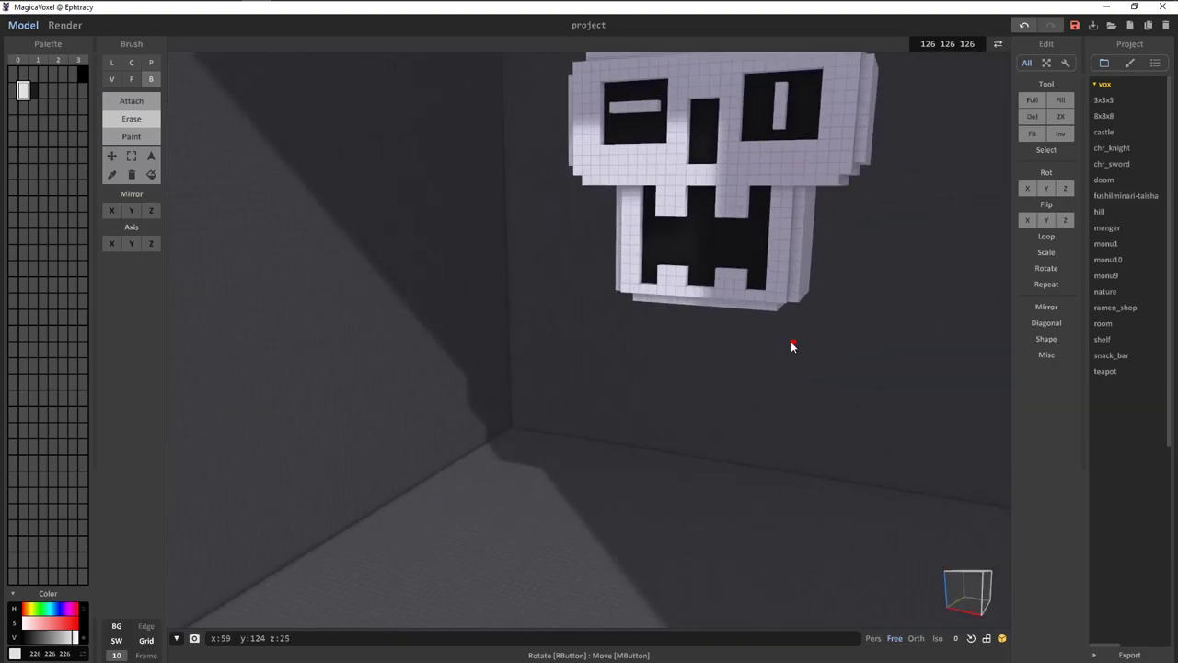
scroll(709, 264, "down", 3)
mouse_move(710, 263)
right_mouse_down()
mouse_move(705, 334)
mouse_move(734, 339)
mouse_move(636, 268)
mouse_move(700, 344)
mouse_move(567, 361)
mouse_move(571, 249)
mouse_move(547, 355)
mouse_move(590, 385)
right_mouse_up()
scroll(700, 344, "up", 2)
scroll(547, 356, "down", 2)
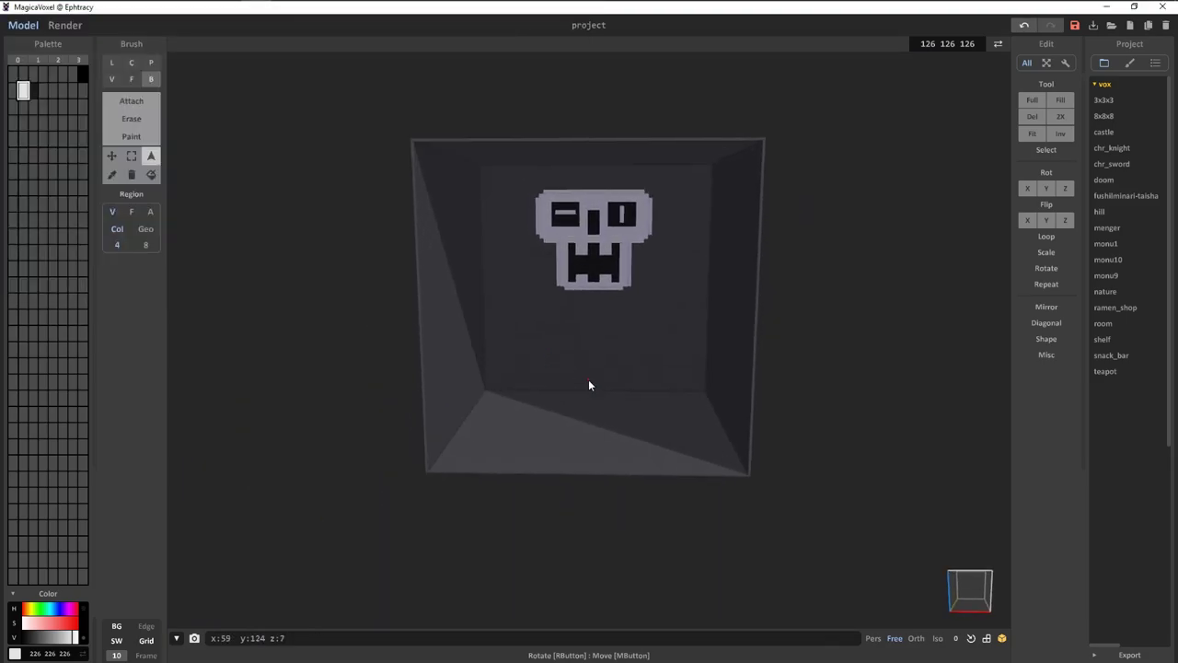
scroll(589, 385, "up", 2)
Undo and redo the last jaw edit to compare, keeping the dark block under the jaw.
key("ctrl+z")
scroll(833, 272, "down", 2)
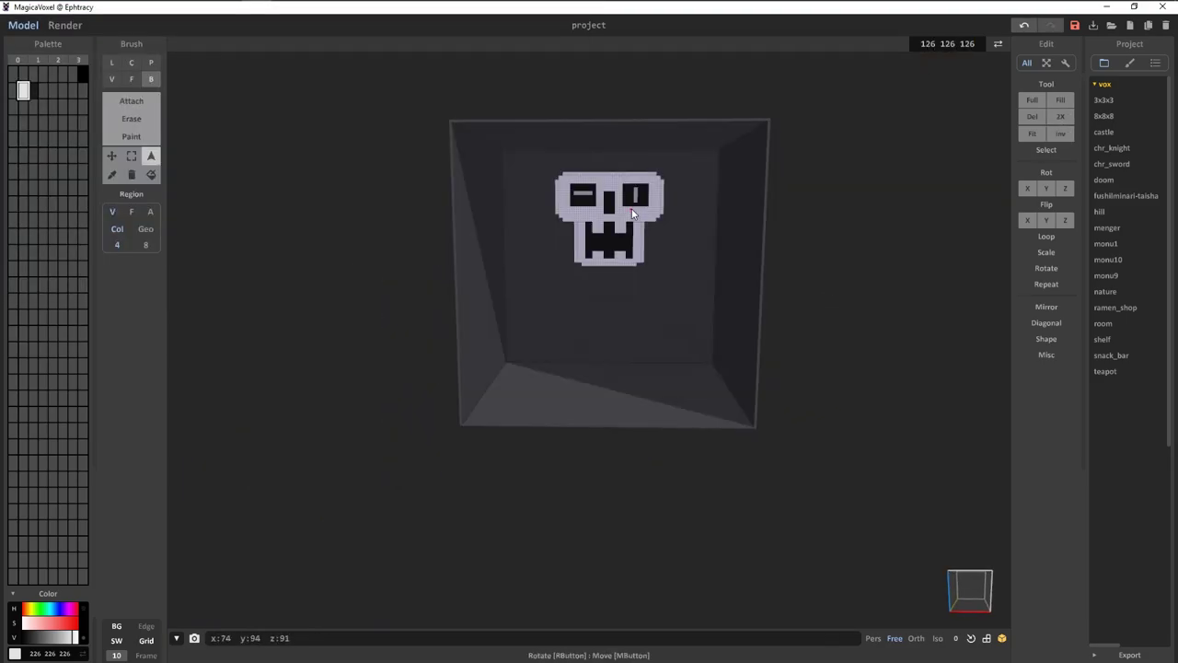
mouse_move(785, 268)
right_mouse_down()
mouse_move(807, 249)
mouse_move(654, 255)
right_mouse_up()
scroll(376, 305, "up", 3)
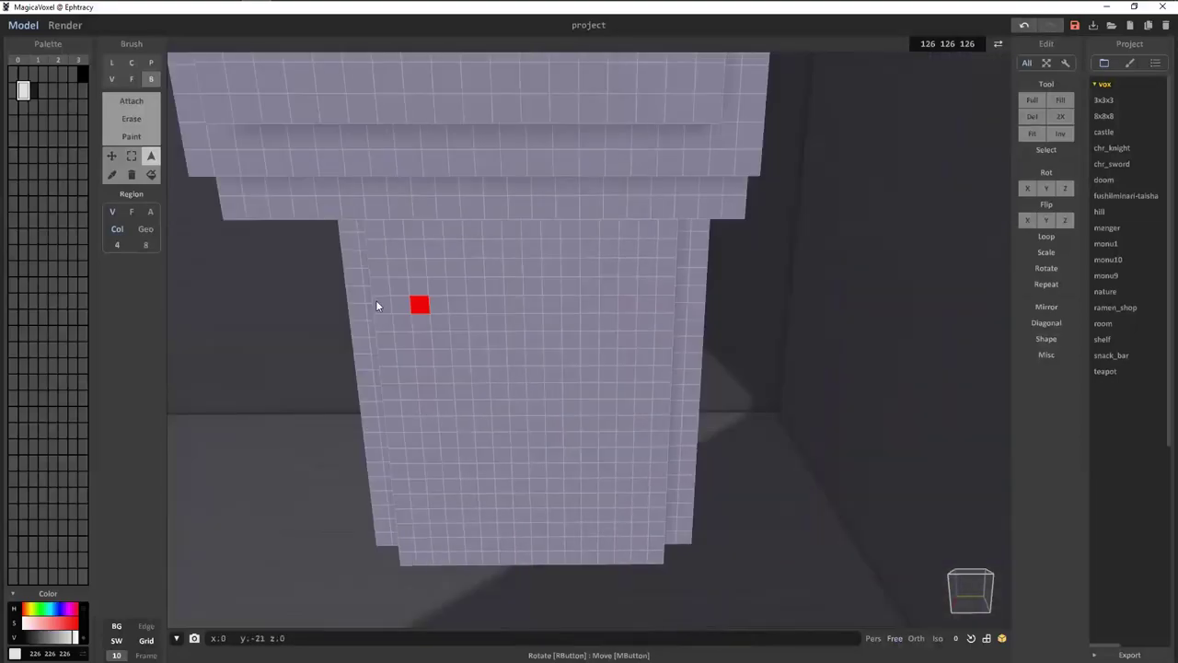
scroll(705, 255, "down", 2)
mouse_move(376, 304)
right_mouse_down()
mouse_move(706, 255)
mouse_move(710, 398)
mouse_move(756, 392)
right_mouse_up()
key("ctrl+y")
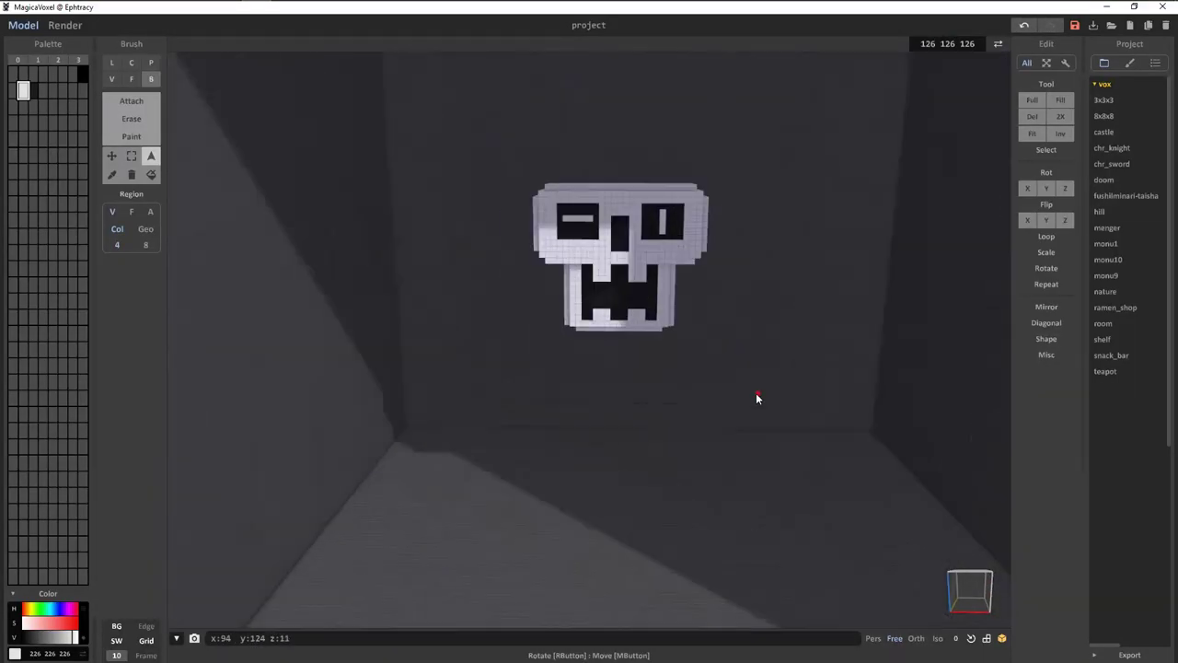
scroll(756, 392, "up", 3)
Add a black block beneath the skull, undoing a misplaced box stroke.
key("f")
right_click_drag(415, 230, 599, 328)
left_click_drag(599, 277, 492, 245)
scroll(492, 245, "down", 2)
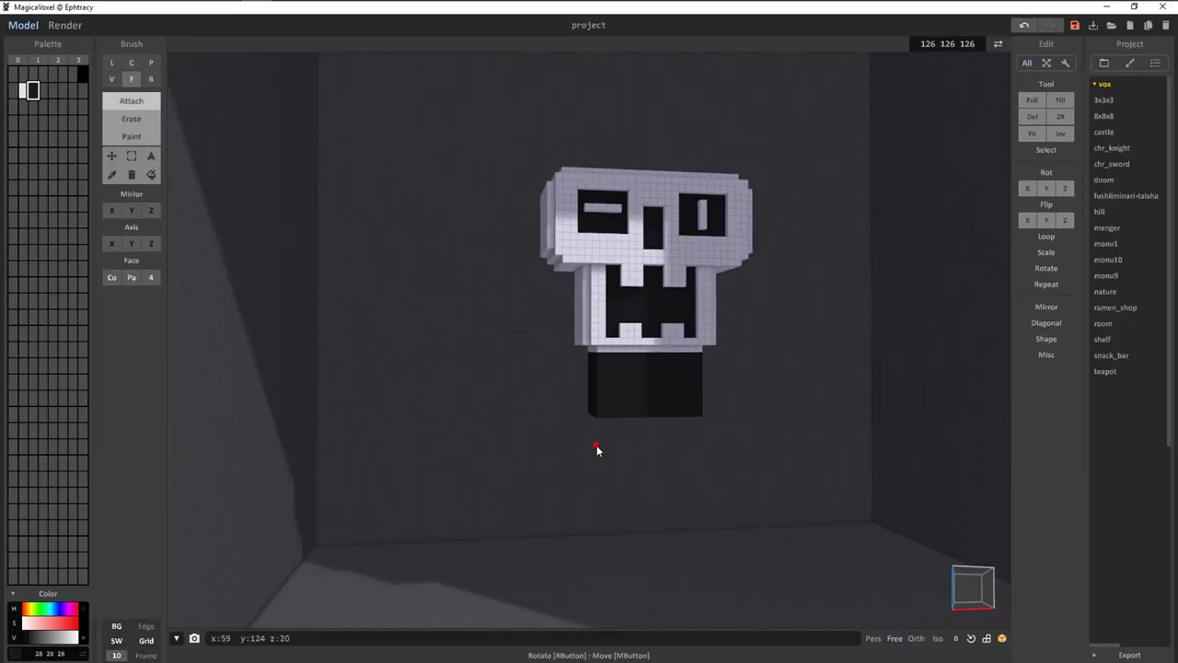
scroll(599, 452, "up", 2)
mouse_move(619, 389)
right_mouse_down()
mouse_move(660, 240)
mouse_move(723, 397)
mouse_move(602, 279)
right_mouse_up()
key("b")
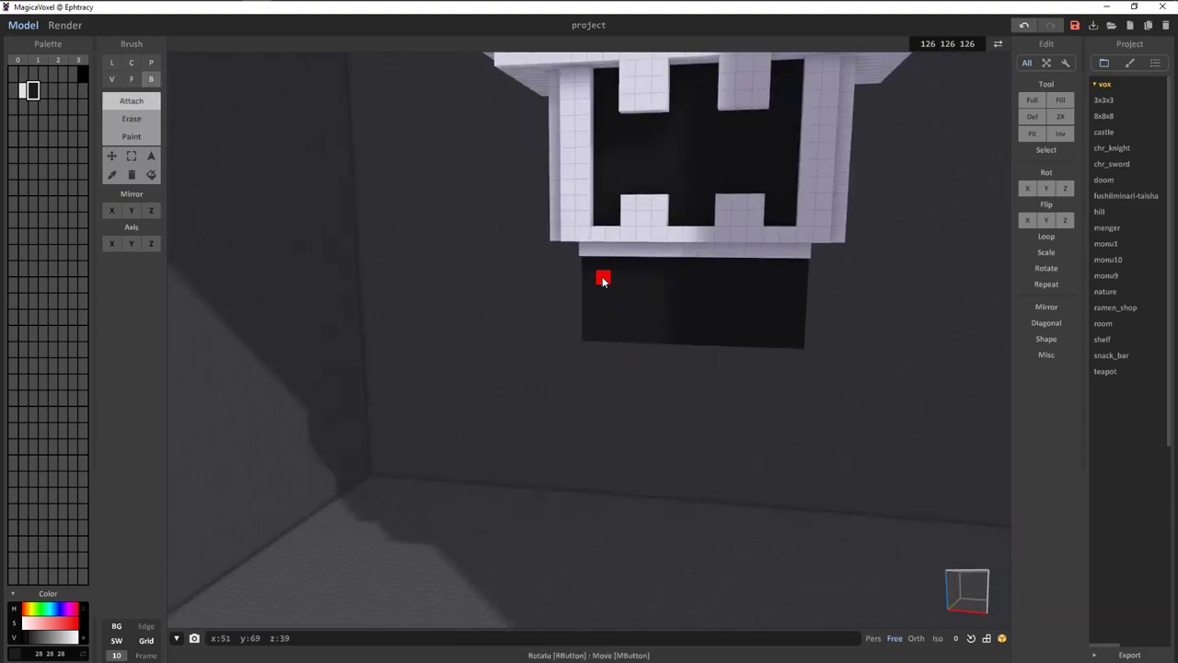
key("ctrl+z")
scroll(698, 249, "up", 3)
mouse_move(698, 249)
right_mouse_down()
mouse_move(318, 171)
mouse_move(857, 326)
mouse_move(537, 319)
mouse_move(633, 282)
right_mouse_up()
Erase stray black blocks under the skull, undoing an unwanted erase.
key("e")
scroll(548, 319, "up", 3)
scroll(634, 282, "down", 2)
key("ctrl+z")
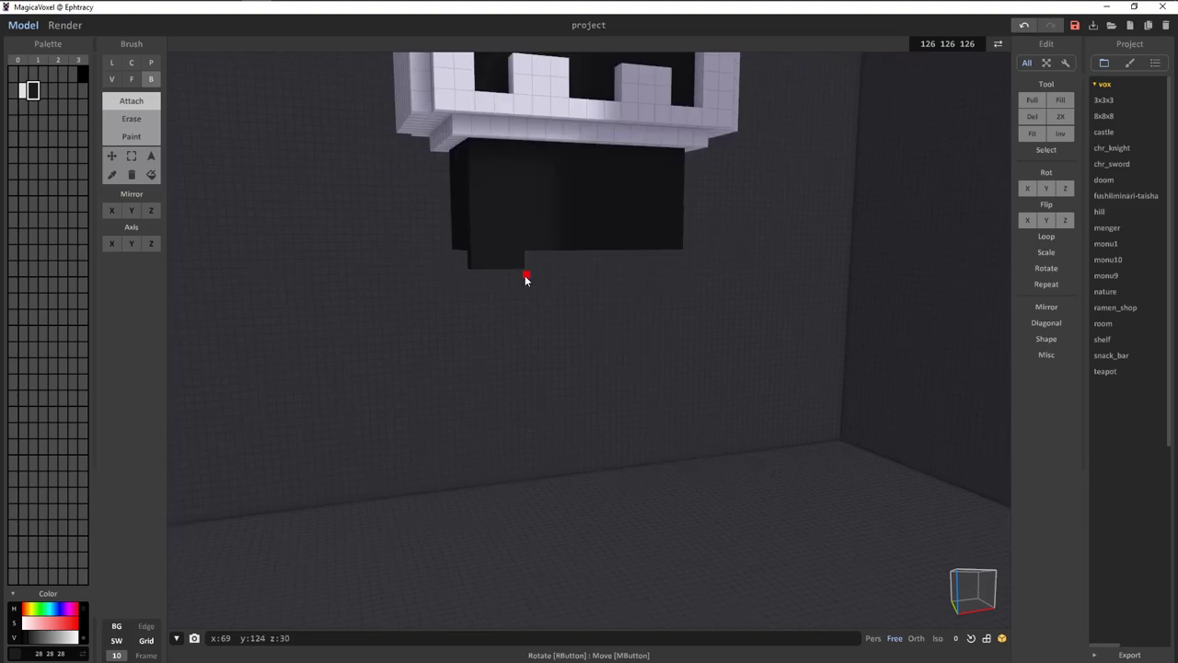
mouse_move(527, 279)
right_mouse_down()
mouse_move(636, 311)
mouse_move(557, 313)
right_mouse_up()
scroll(557, 313, "up", 3)
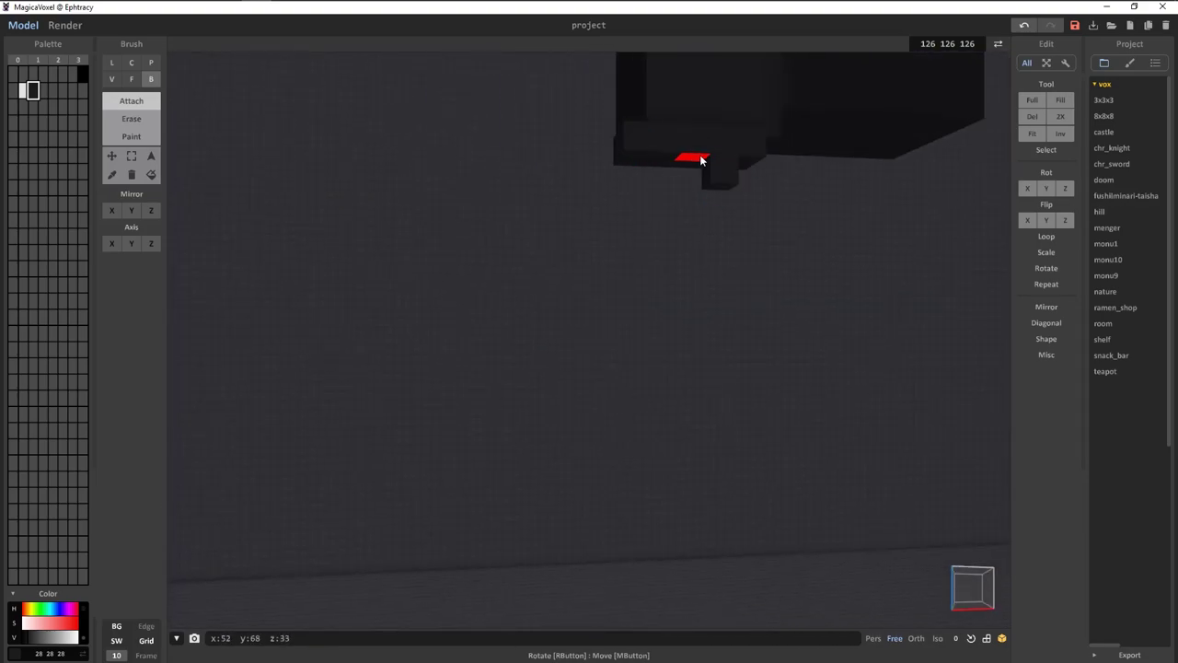
scroll(616, 268, "down", 3)
scroll(690, 244, "up", 2)
scroll(684, 204, "up", 2)
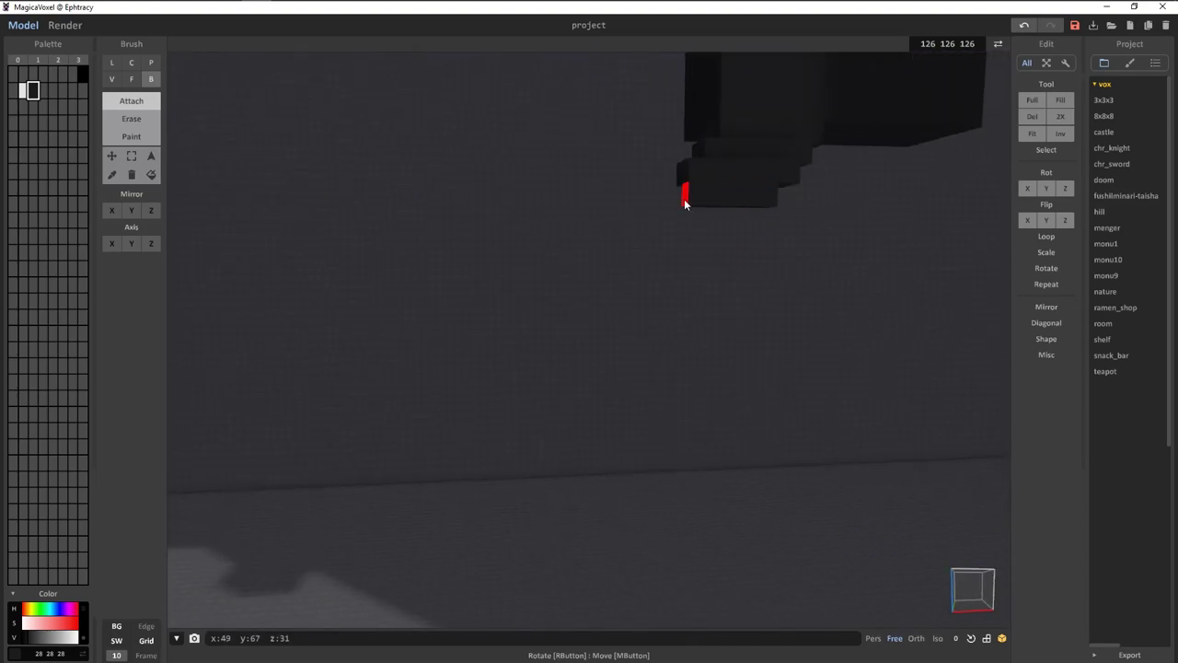
scroll(626, 328, "down", 3)
scroll(612, 406, "up", 3)
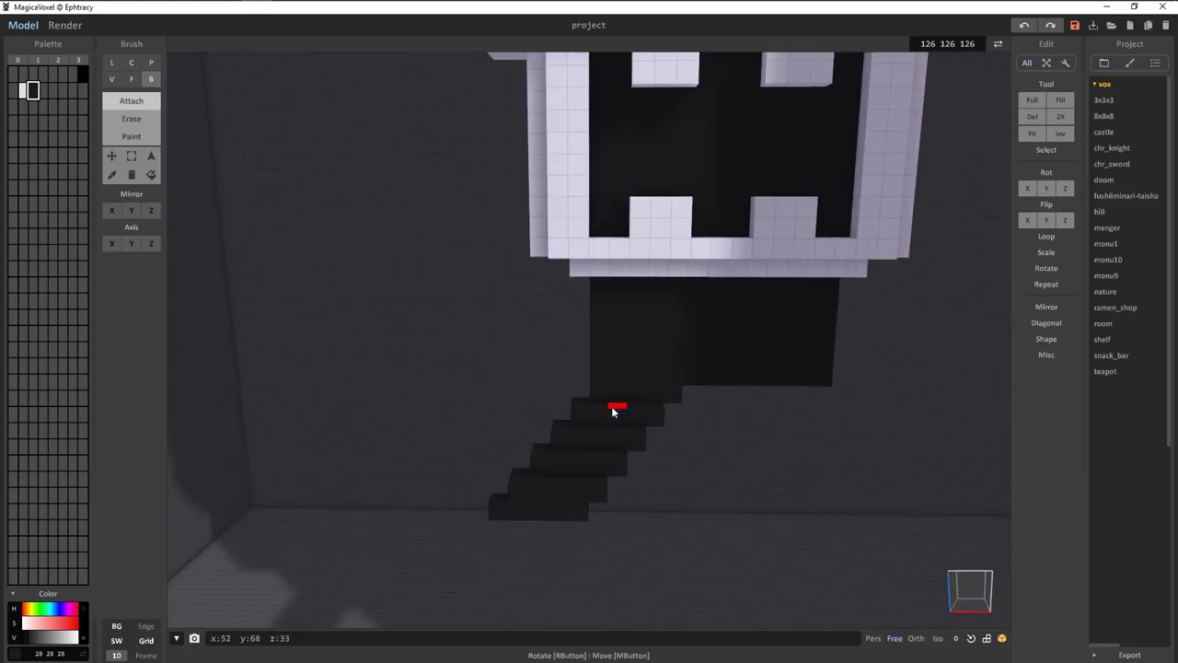
scroll(602, 399, "down", 2)
Extrude two stepped black legs angling down and outward to the floor.
key("f")
scroll(606, 371, "up", 3)
mouse_move(602, 399)
right_mouse_down()
mouse_move(607, 371)
mouse_move(763, 421)
mouse_move(466, 452)
mouse_move(715, 460)
mouse_move(468, 475)
mouse_move(342, 403)
mouse_move(355, 347)
mouse_move(537, 506)
mouse_move(460, 476)
mouse_move(432, 261)
mouse_move(516, 399)
mouse_move(560, 445)
mouse_move(687, 457)
mouse_move(555, 447)
mouse_move(644, 448)
mouse_move(871, 240)
mouse_move(773, 360)
mouse_move(683, 510)
mouse_move(802, 452)
mouse_move(695, 395)
mouse_move(669, 276)
mouse_move(804, 389)
mouse_move(613, 463)
right_mouse_up()
key("b")
key("f")
Extrude a blocky black arm out beside the jaw with single-face strokes.
scroll(638, 472, "down", 2)
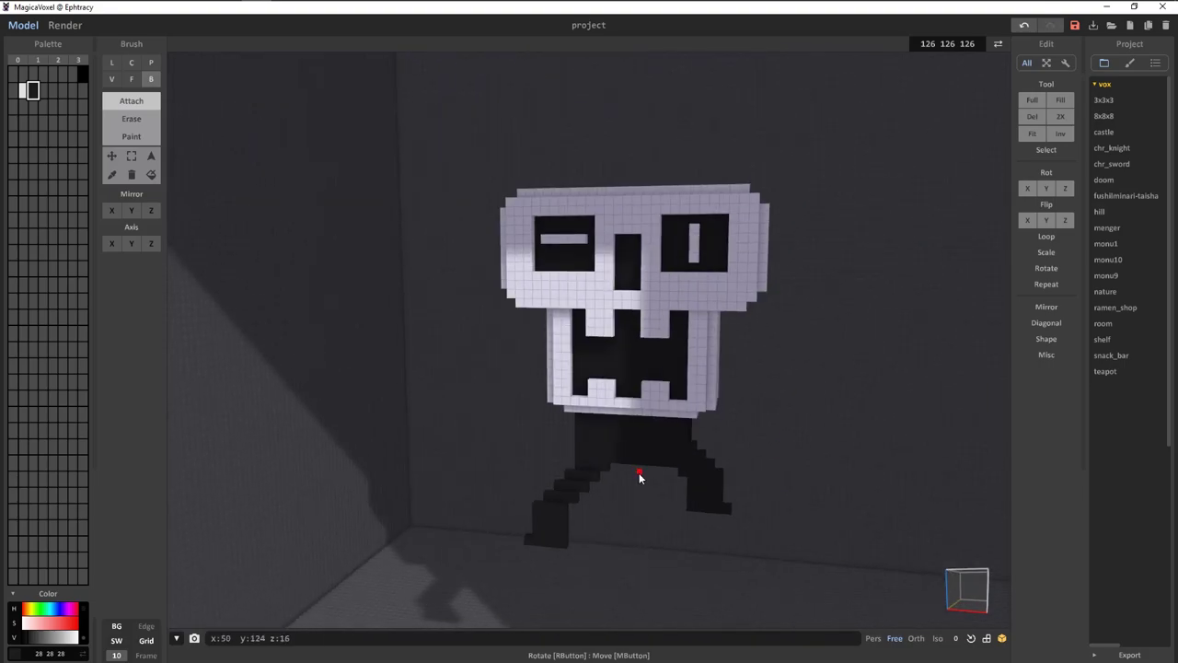
scroll(639, 472, "up", 5)
mouse_move(632, 316)
right_mouse_down()
mouse_move(605, 310)
mouse_move(671, 263)
mouse_move(674, 388)
mouse_move(693, 463)
right_mouse_up()
mouse_move(884, 321)
right_mouse_down()
mouse_move(694, 384)
mouse_move(681, 174)
mouse_move(887, 360)
mouse_move(960, 354)
mouse_move(797, 390)
mouse_move(779, 439)
mouse_move(671, 466)
mouse_move(665, 297)
mouse_move(691, 322)
mouse_move(763, 329)
mouse_move(768, 367)
right_mouse_up()
key("f")
mouse_move(877, 358)
right_mouse_down()
mouse_move(744, 448)
mouse_move(769, 411)
right_mouse_up()
mouse_move(861, 325)
right_mouse_down()
mouse_move(768, 421)
mouse_move(781, 294)
mouse_move(881, 341)
mouse_move(895, 274)
right_mouse_up()
mouse_move(867, 331)
right_mouse_down()
mouse_move(899, 368)
mouse_move(894, 337)
mouse_move(749, 245)
mouse_move(780, 316)
mouse_move(883, 414)
mouse_move(673, 255)
mouse_move(747, 178)
mouse_move(855, 242)
mouse_move(911, 331)
mouse_move(653, 263)
mouse_move(728, 347)
mouse_move(708, 308)
mouse_move(711, 466)
mouse_move(711, 311)
mouse_move(760, 413)
mouse_move(633, 248)
mouse_move(763, 455)
mouse_move(618, 414)
mouse_move(734, 451)
mouse_move(639, 307)
mouse_move(737, 323)
mouse_move(764, 373)
mouse_move(215, 99)
right_mouse_up()
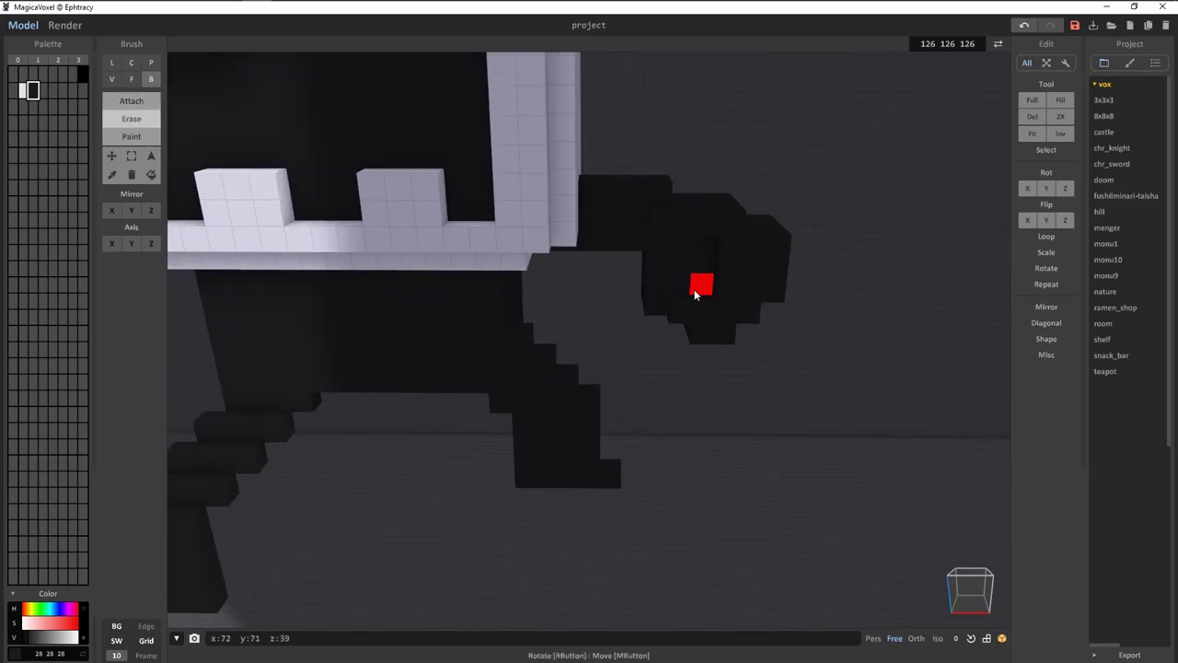
Continue building the stepped black arm blocks out from the body's sides.
mouse_move(694, 289)
right_mouse_down()
mouse_move(572, 255)
mouse_move(705, 289)
mouse_move(755, 337)
mouse_move(722, 397)
right_mouse_up()
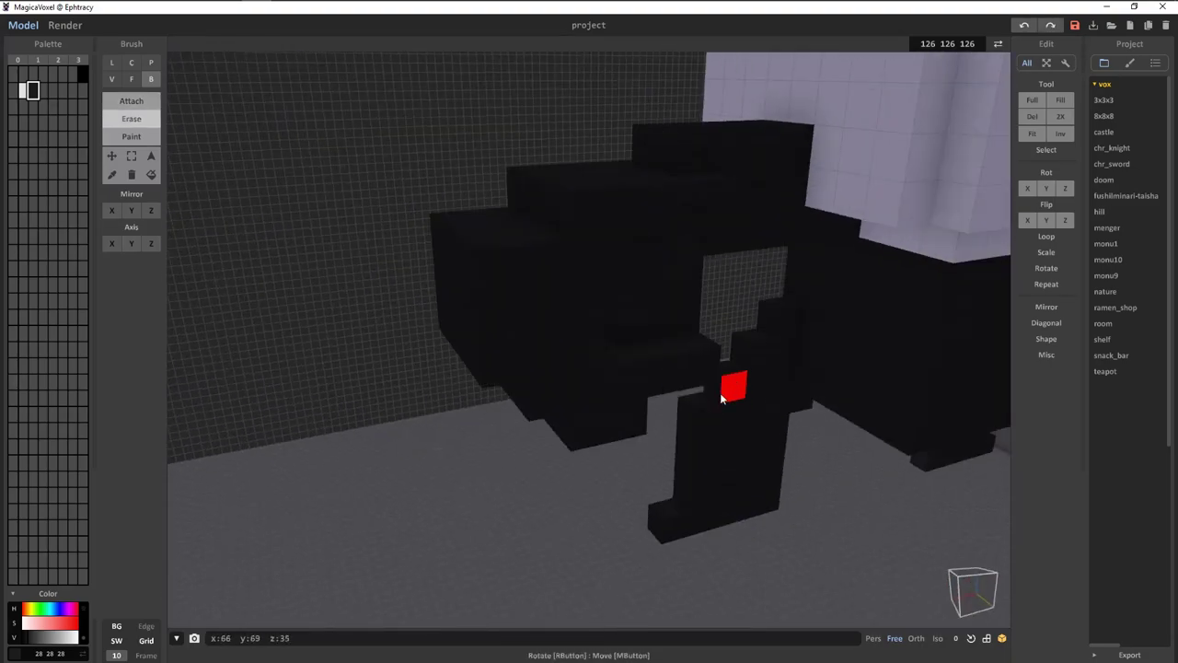
scroll(721, 397, "down", 5)
mouse_move(792, 413)
right_mouse_down()
mouse_move(810, 397)
mouse_move(710, 462)
mouse_move(710, 308)
right_mouse_up()
scroll(808, 396, "down", 1)
scroll(705, 452, "up", 4)
scroll(680, 220, "up", 1)
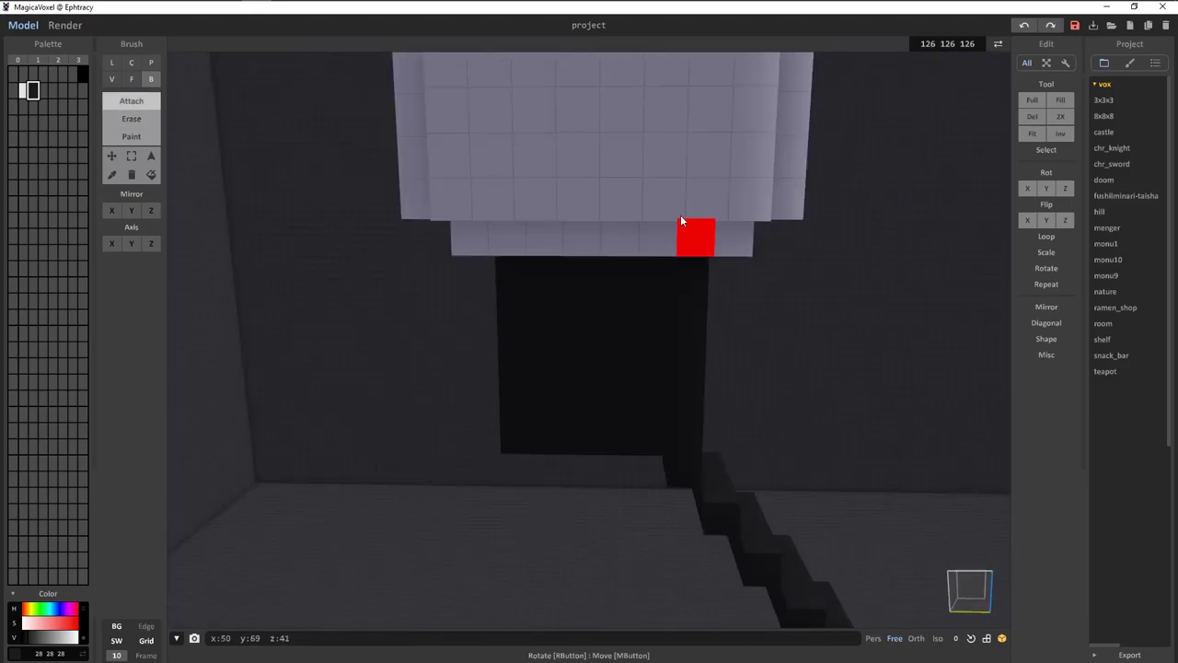
scroll(681, 221, "down", 4)
mouse_move(681, 221)
right_mouse_down()
mouse_move(326, 363)
mouse_move(621, 266)
mouse_move(657, 334)
mouse_move(690, 313)
mouse_move(657, 320)
right_mouse_up()
scroll(621, 266, "up", 4)
Extend the arm with face extrusions into a hand reaching outward.
key("f")
scroll(633, 379, "up", 2)
mouse_move(634, 380)
right_mouse_down()
mouse_move(920, 358)
mouse_move(750, 335)
right_mouse_up()
scroll(750, 335, "up", 2)
scroll(773, 217, "down", 3)
mouse_move(772, 217)
right_mouse_down()
mouse_move(616, 307)
mouse_move(677, 336)
right_mouse_up()
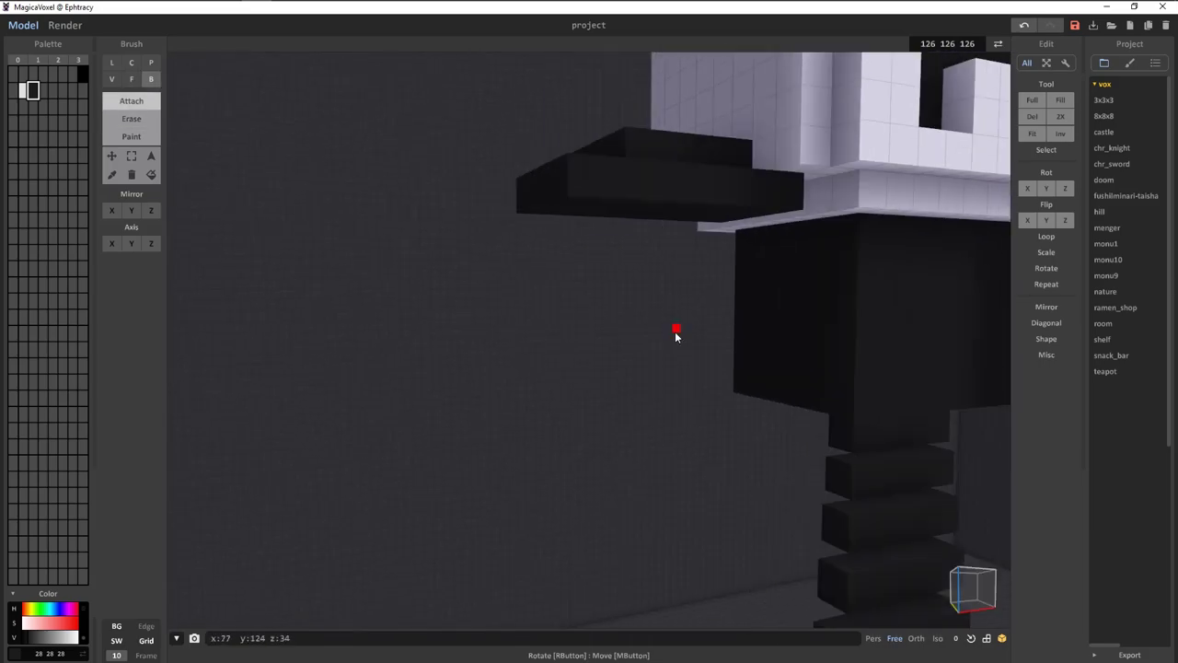
mouse_move(572, 199)
right_mouse_down()
mouse_move(681, 234)
mouse_move(616, 150)
mouse_move(576, 300)
mouse_move(665, 182)
right_mouse_up()
mouse_move(734, 210)
right_mouse_down()
mouse_move(654, 218)
mouse_move(540, 194)
mouse_move(649, 218)
mouse_move(668, 318)
mouse_move(770, 318)
mouse_move(552, 368)
right_mouse_up()
Recolour all the black body voxels dark red (132 83 83) and inspect the arm.
key("ctrl+z")
right_click_drag(526, 513, 625, 339)
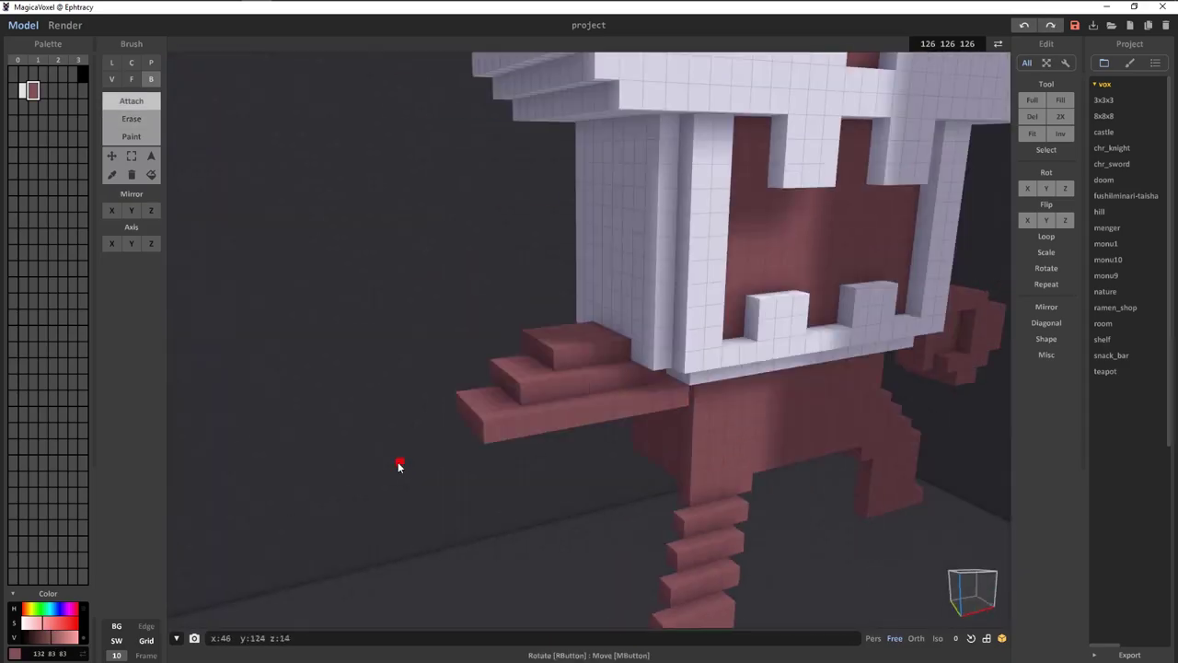
mouse_move(396, 463)
right_mouse_down()
mouse_move(368, 450)
mouse_move(489, 504)
right_mouse_up()
scroll(509, 512, "up", 5)
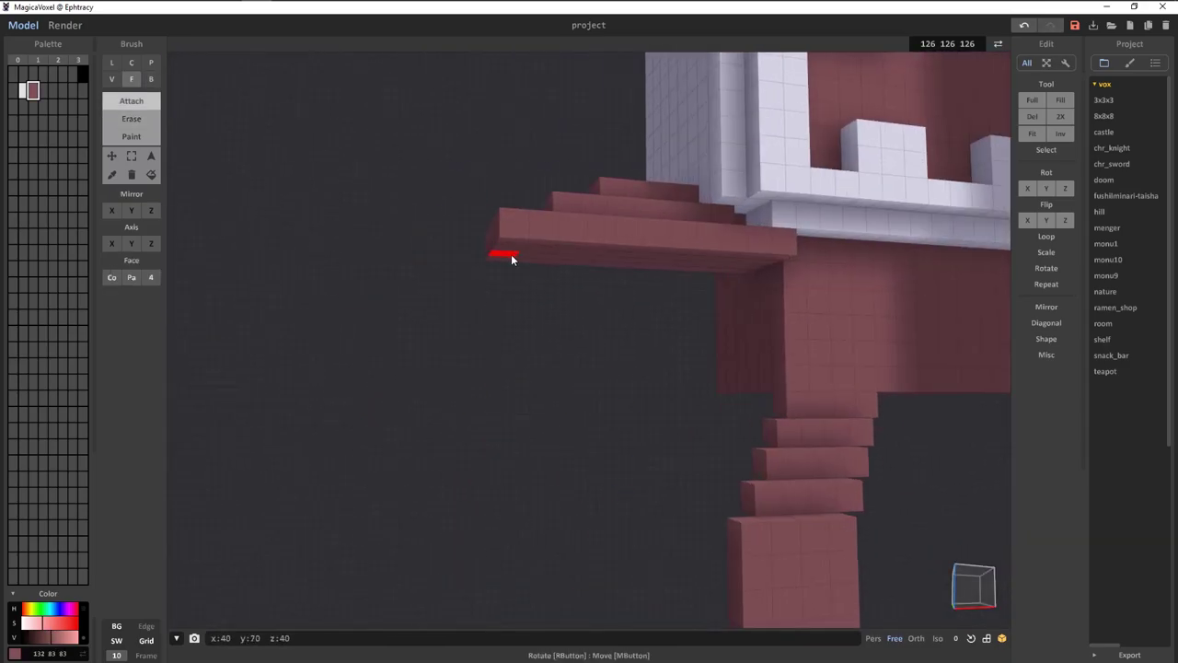
right_click_drag(607, 323, 542, 379)
right_click_drag(563, 304, 687, 392)
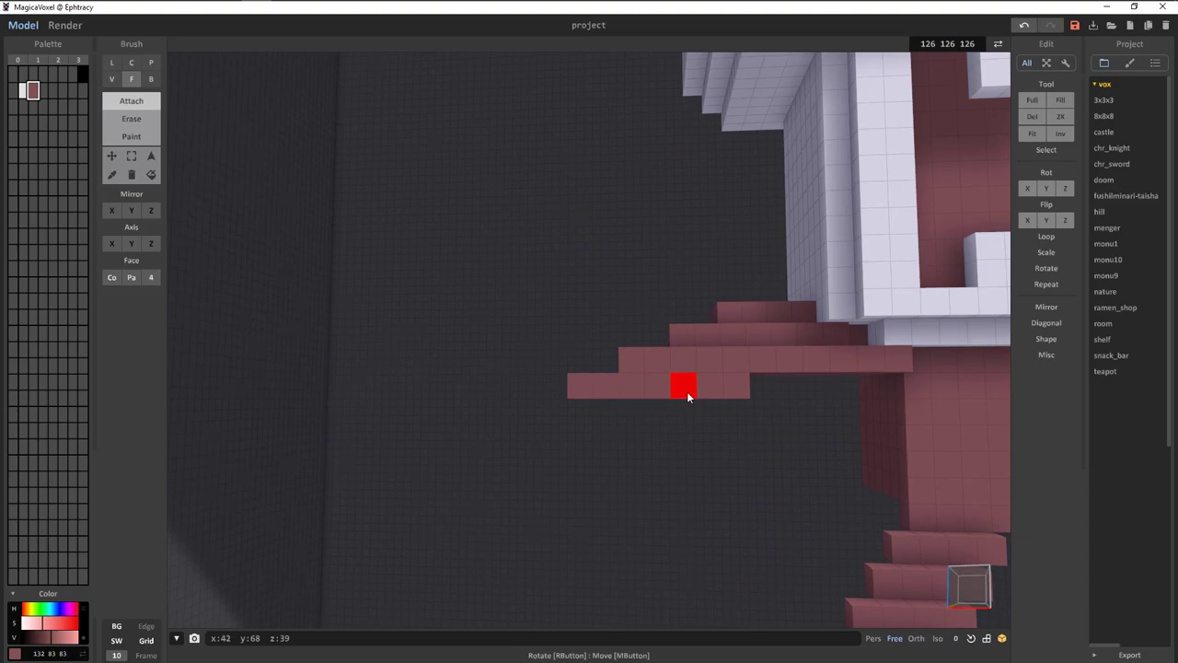
mouse_move(612, 476)
right_mouse_down()
mouse_move(553, 255)
mouse_move(573, 246)
mouse_move(548, 257)
mouse_move(531, 171)
mouse_move(578, 289)
mouse_move(547, 210)
mouse_move(603, 437)
mouse_move(697, 389)
mouse_move(630, 324)
mouse_move(539, 281)
mouse_move(609, 221)
mouse_move(543, 275)
right_mouse_up()
Extrude a long stepped arm with the Box and Face attach brushes.
key("b")
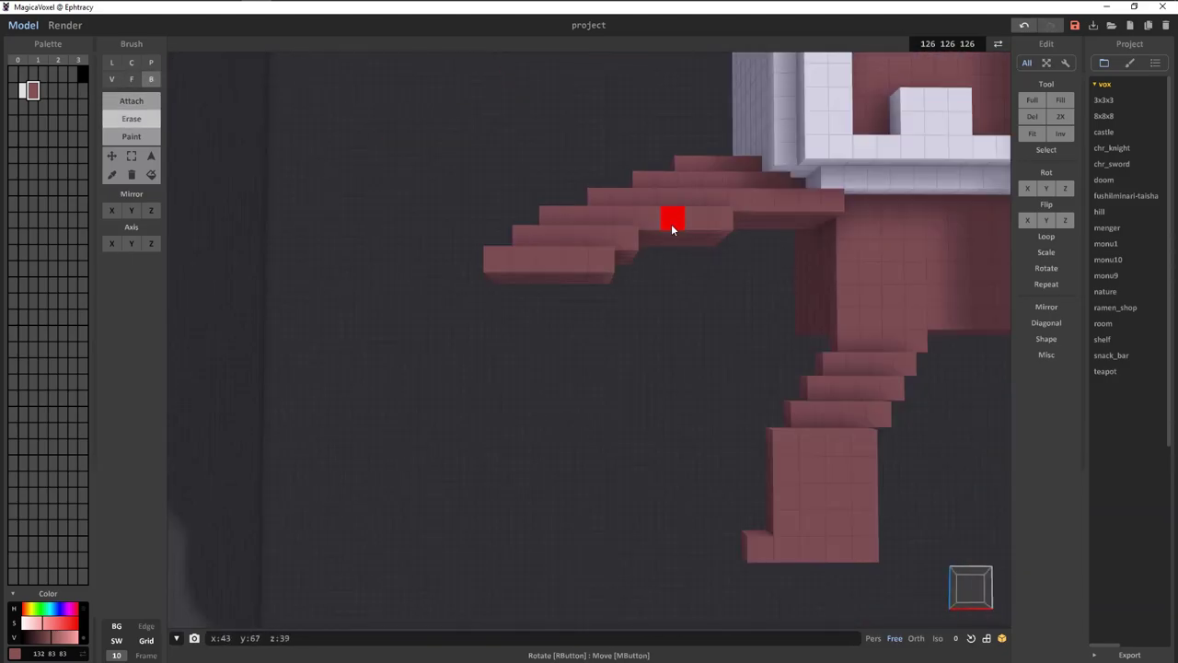
mouse_move(660, 267)
right_mouse_down()
mouse_move(810, 230)
mouse_move(752, 105)
mouse_move(550, 305)
mouse_move(577, 313)
mouse_move(548, 266)
right_mouse_up()
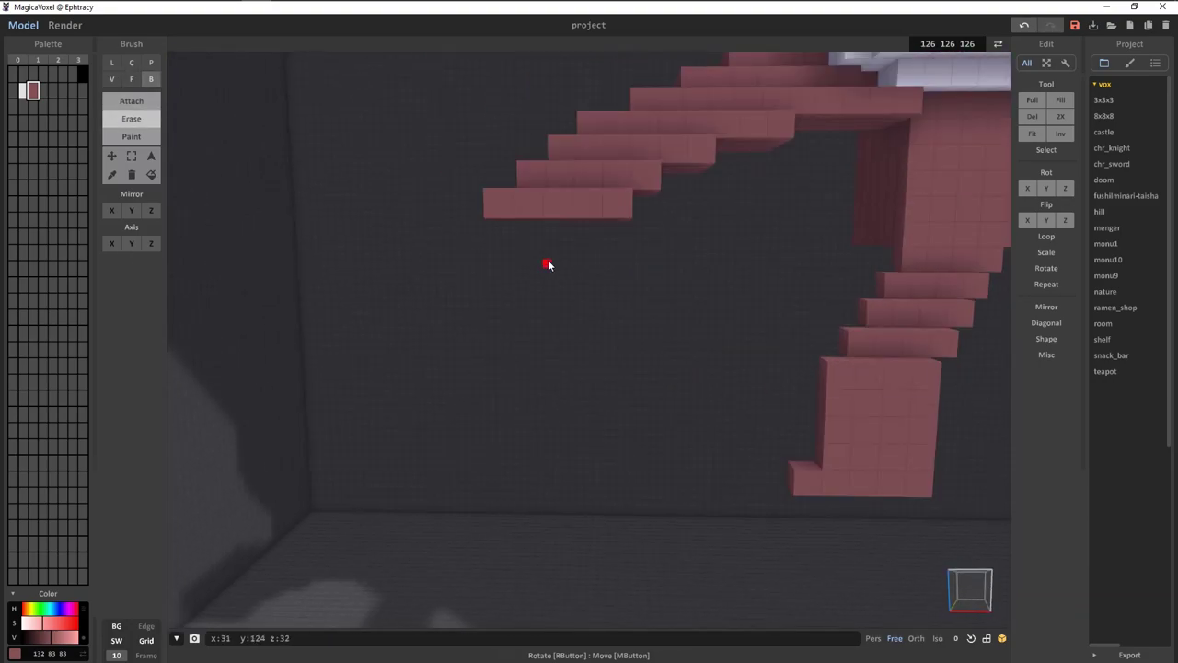
right_click_drag(627, 207, 650, 228)
mouse_move(535, 159)
right_mouse_down()
mouse_move(369, 184)
mouse_move(347, 221)
mouse_move(378, 237)
right_mouse_up()
key("f")
mouse_move(426, 266)
right_mouse_down()
mouse_move(328, 262)
mouse_move(515, 242)
mouse_move(529, 285)
mouse_move(667, 440)
mouse_move(633, 370)
mouse_move(298, 264)
mouse_move(300, 323)
mouse_move(316, 305)
mouse_move(315, 262)
mouse_move(521, 231)
mouse_move(571, 145)
mouse_move(583, 232)
right_mouse_up()
key("f")
key("b")
scroll(453, 237, "up", 2)
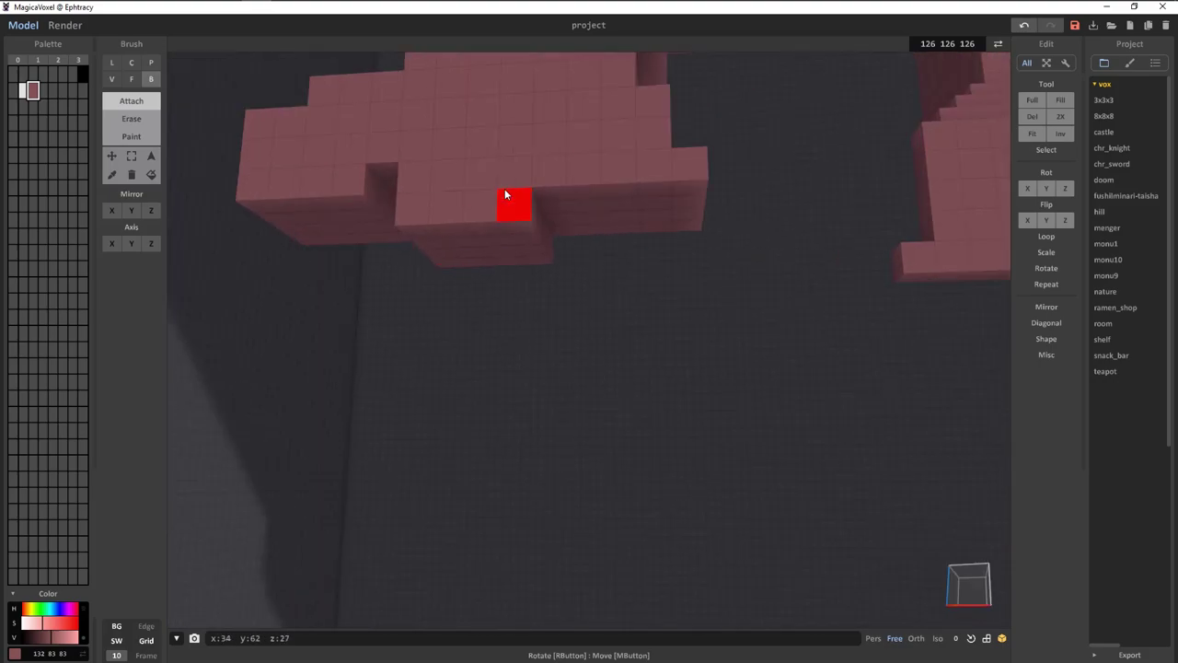
mouse_move(504, 193)
right_mouse_down()
mouse_move(503, 257)
mouse_move(842, 245)
mouse_move(714, 364)
mouse_move(500, 278)
mouse_move(429, 233)
mouse_move(592, 303)
mouse_move(666, 307)
mouse_move(629, 468)
mouse_move(696, 351)
right_mouse_up()
Build a large blocky hand at the end of the long arm.
key("f")
scroll(712, 396, "up", 3)
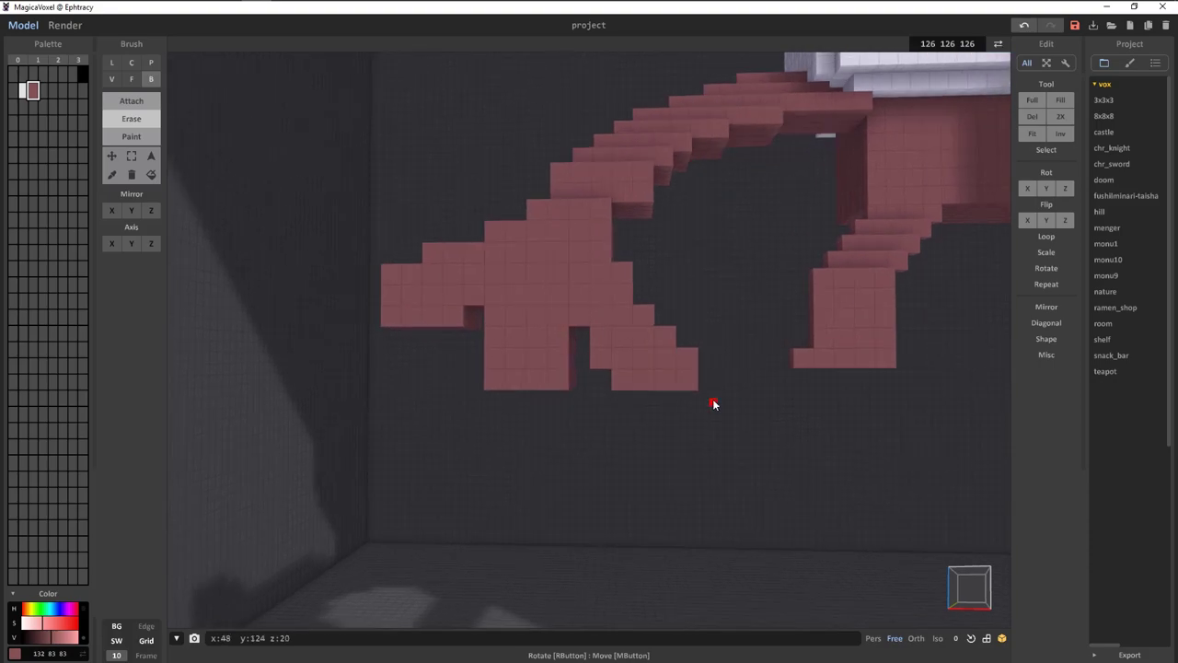
scroll(608, 251, "up", 2)
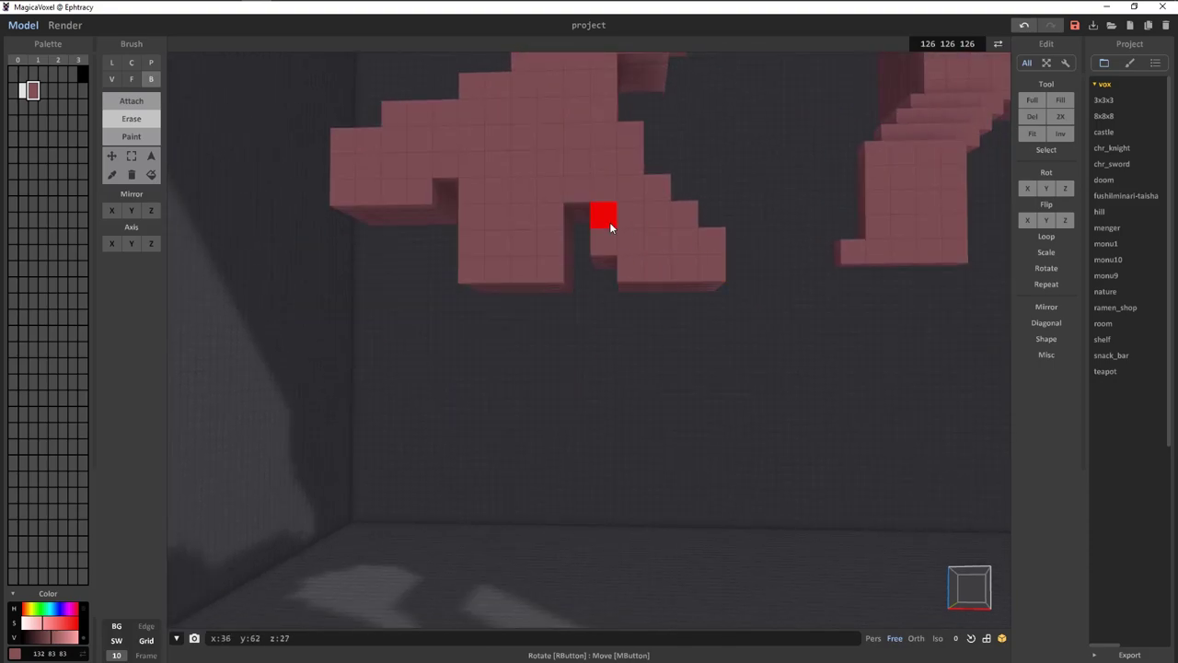
mouse_move(684, 229)
right_mouse_down()
mouse_move(752, 319)
mouse_move(661, 295)
mouse_move(555, 184)
mouse_move(594, 205)
mouse_move(592, 294)
mouse_move(463, 218)
mouse_move(516, 258)
mouse_move(602, 234)
mouse_move(563, 218)
mouse_move(608, 227)
mouse_move(649, 363)
mouse_move(752, 365)
mouse_move(736, 395)
mouse_move(690, 397)
mouse_move(610, 371)
mouse_move(700, 420)
mouse_move(522, 192)
right_mouse_up()
key("f")
key("b")
key("w")
key("s")
scroll(757, 492, "up", 5)
Box-select the part of the hand near the floor and inspect the selection.
mouse_move(758, 492)
right_mouse_down()
mouse_move(520, 328)
mouse_move(498, 345)
right_mouse_up()
mouse_move(542, 454)
right_mouse_down()
mouse_move(507, 400)
mouse_move(452, 457)
mouse_move(482, 427)
right_mouse_up()
scroll(549, 429, "up", 5)
scroll(548, 429, "down", 5)
mouse_move(389, 308)
right_mouse_down()
mouse_move(515, 452)
mouse_move(763, 439)
mouse_move(495, 488)
right_mouse_up()
right_click_drag(599, 415, 656, 468)
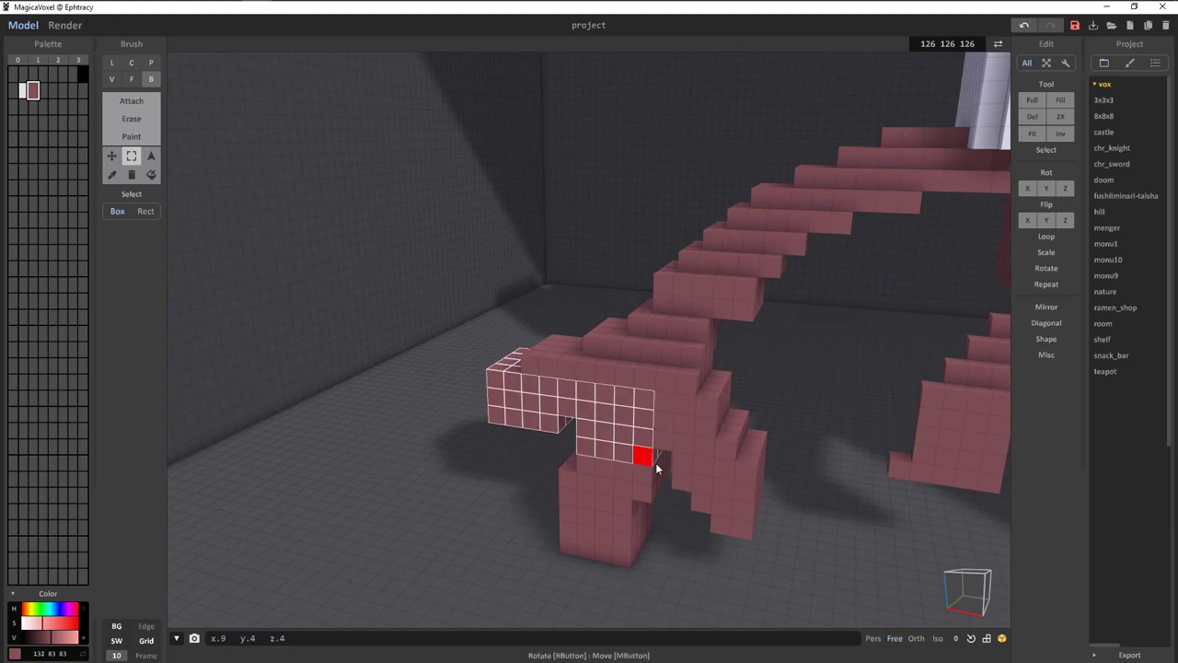
mouse_move(761, 490)
right_mouse_down()
mouse_move(520, 411)
mouse_move(586, 442)
mouse_move(447, 407)
mouse_move(521, 429)
right_mouse_up()
scroll(550, 440, "up", 3)
scroll(544, 438, "down", 3)
scroll(586, 442, "up", 4)
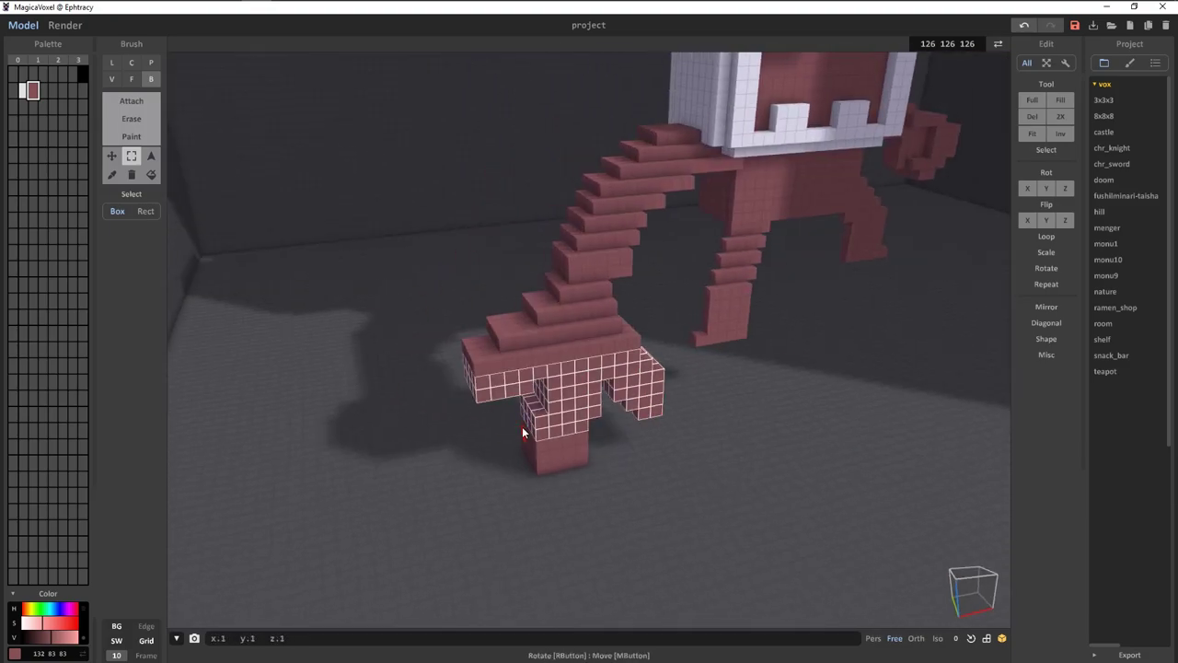
scroll(548, 430, "down", 3)
scroll(598, 442, "up", 3)
scroll(552, 437, "down", 5)
scroll(576, 419, "up", 5)
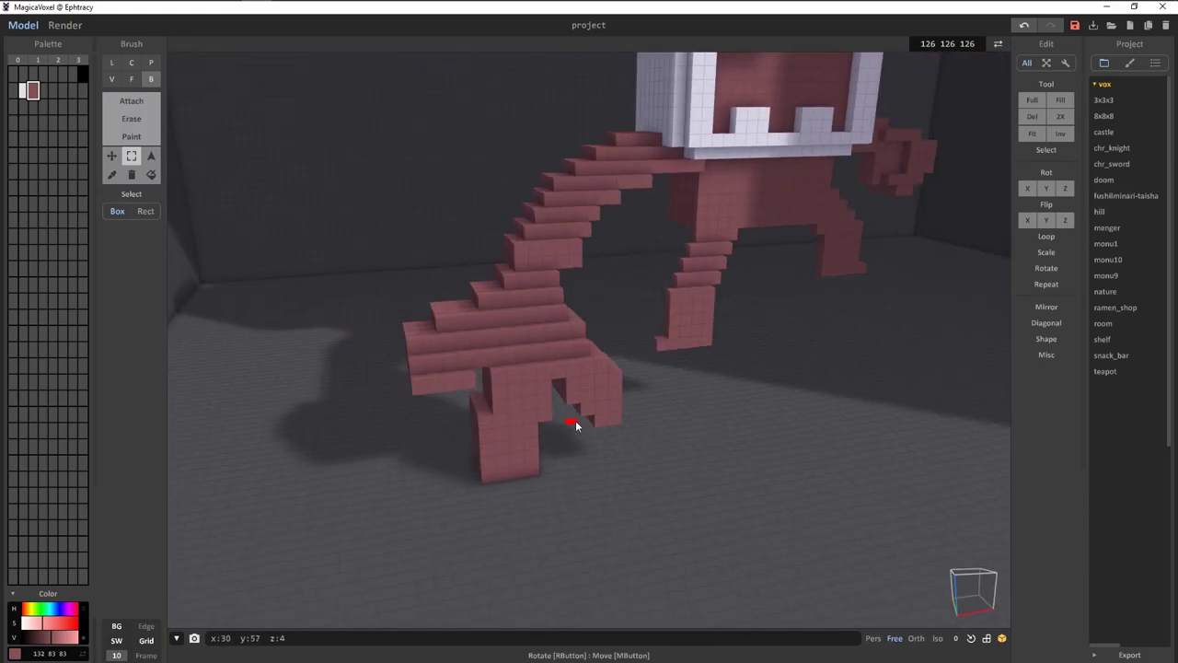
scroll(576, 420, "down", 5)
scroll(531, 214, "up", 3)
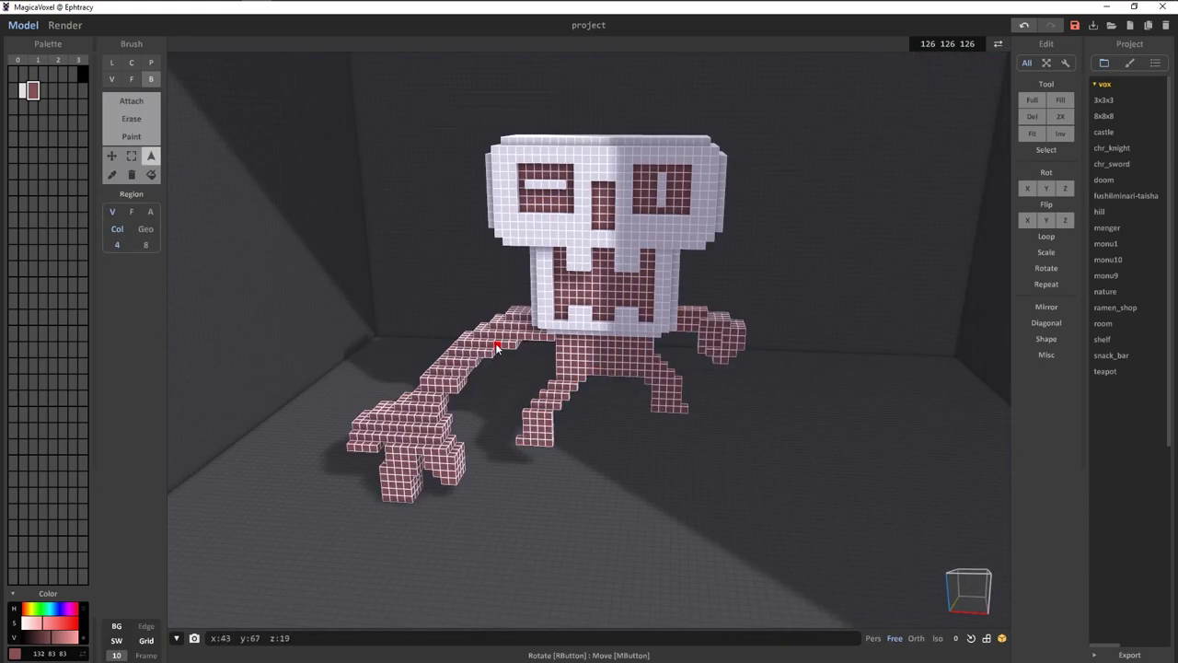
scroll(495, 342, "up", 5)
Select a row of upper-arm voxels to form a stepped shoulder linking body and arm.
mouse_move(663, 384)
right_mouse_down()
mouse_move(553, 482)
mouse_move(552, 194)
right_mouse_up()
key("s")
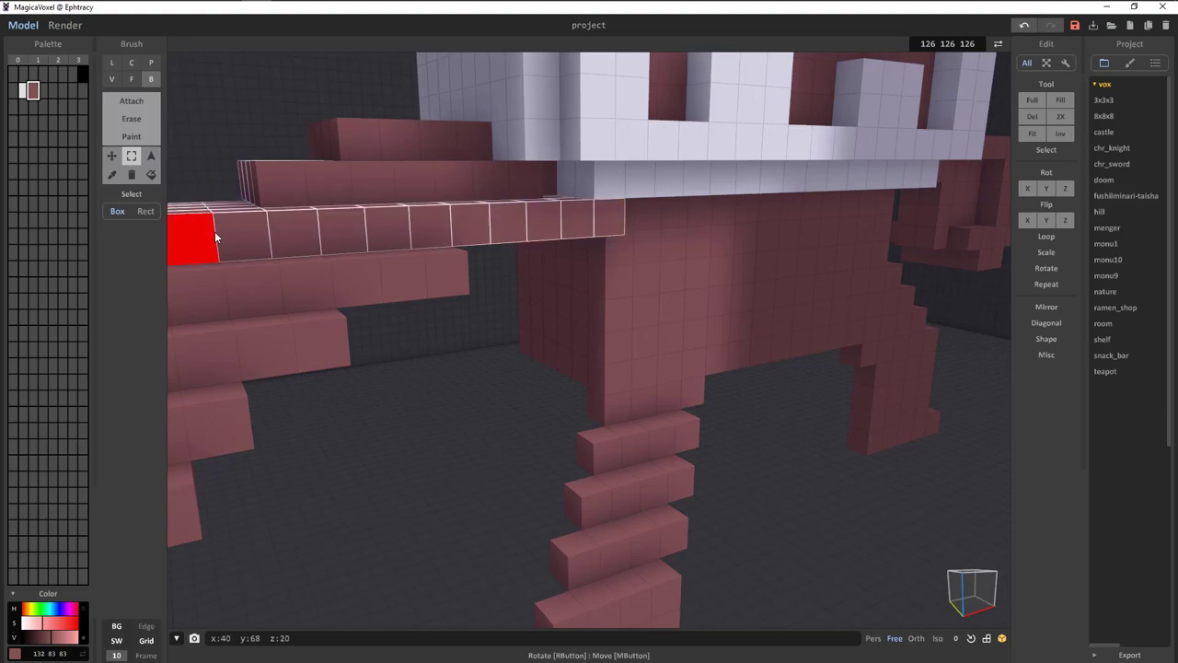
mouse_move(217, 238)
right_mouse_down()
mouse_move(518, 439)
mouse_move(705, 185)
right_mouse_up()
key("w")
scroll(687, 278, "up", 1)
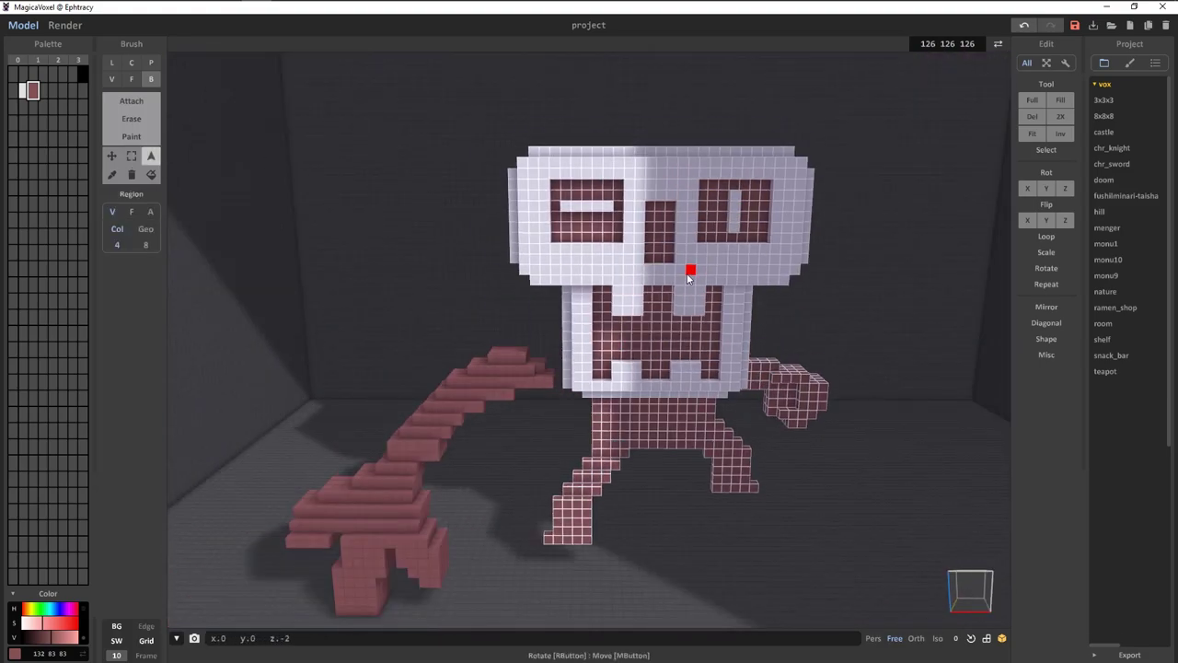
mouse_move(688, 278)
right_mouse_down()
mouse_move(552, 264)
mouse_move(573, 358)
mouse_move(466, 269)
right_mouse_up()
key("s")
scroll(370, 307, "up", 2)
mouse_move(370, 307)
right_mouse_down()
mouse_move(408, 224)
mouse_move(448, 179)
mouse_move(605, 198)
right_mouse_up()
scroll(605, 208, "up", 2)
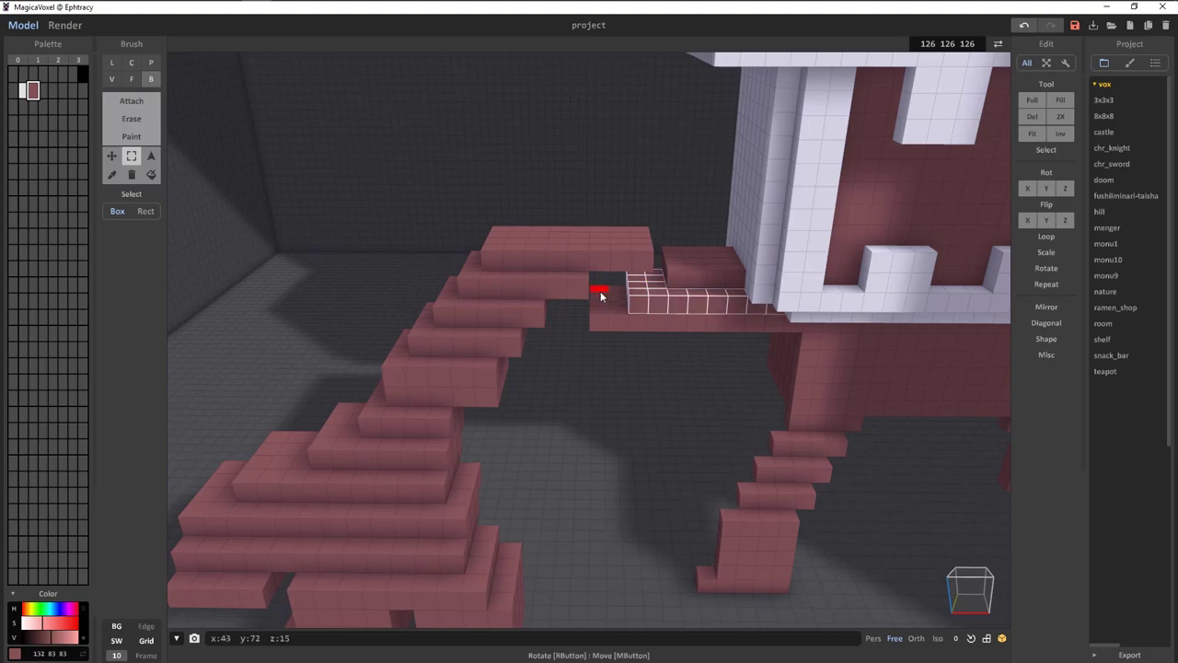
scroll(600, 295, "down", 3)
mouse_move(605, 267)
right_mouse_down()
mouse_move(558, 192)
mouse_move(612, 327)
mouse_move(465, 235)
right_mouse_up()
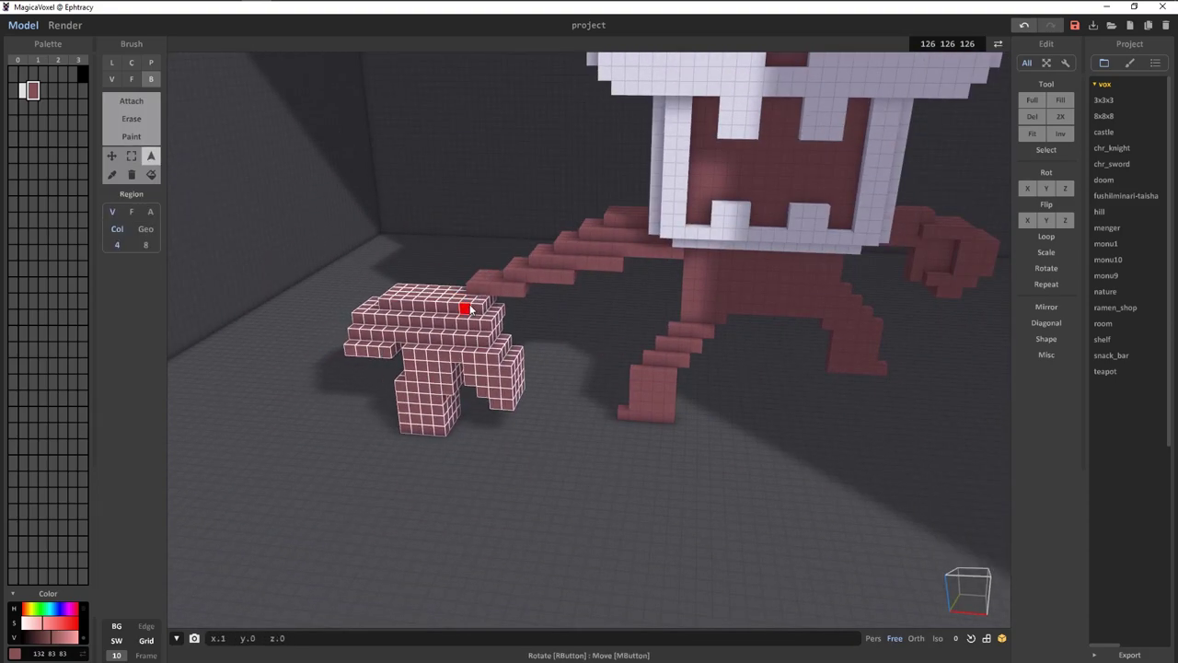
Box-select the whole hand block at the end of the stepped arm.
mouse_move(469, 308)
right_mouse_down()
mouse_move(696, 355)
mouse_move(487, 264)
mouse_move(368, 179)
mouse_move(527, 129)
mouse_move(592, 224)
mouse_move(476, 390)
mouse_move(518, 150)
mouse_move(695, 183)
mouse_move(553, 192)
mouse_move(403, 340)
right_mouse_up()
scroll(487, 263, "up", 3)
mouse_move(799, 415)
right_mouse_down()
mouse_move(497, 369)
mouse_move(391, 244)
right_mouse_up()
key("s")
key("r")
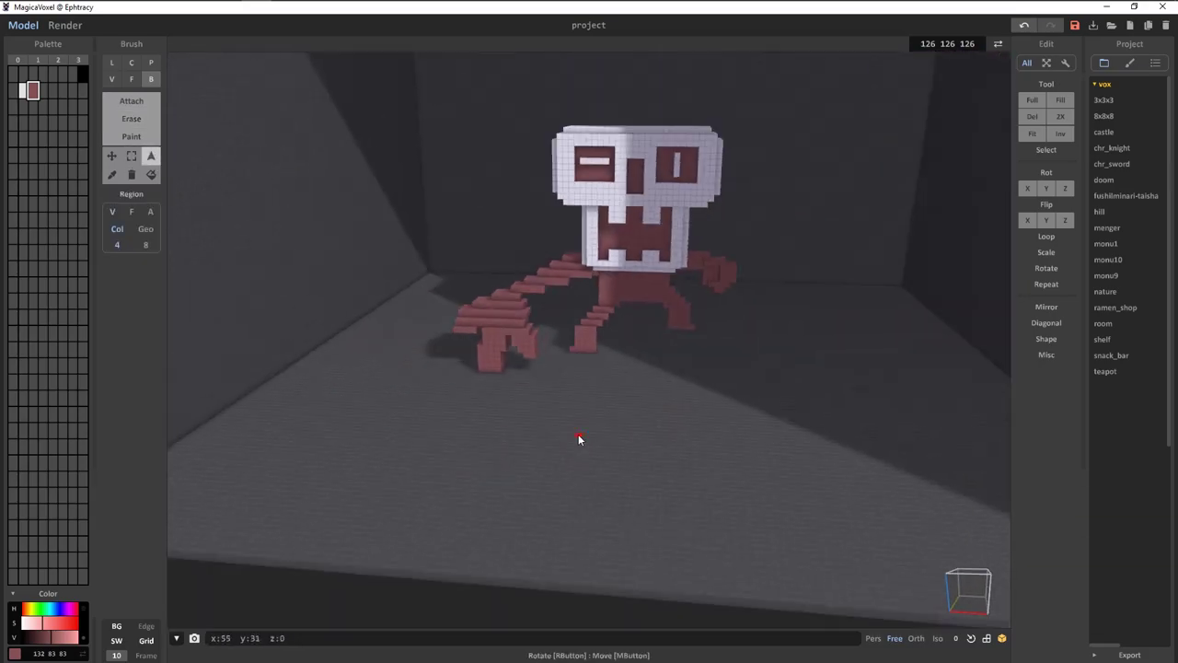
mouse_move(579, 440)
right_mouse_down()
mouse_move(365, 245)
mouse_move(482, 298)
mouse_move(518, 329)
mouse_move(419, 438)
mouse_move(539, 499)
right_mouse_up()
key("b")
key("s")
left_click_drag(539, 500, 552, 479)
mouse_move(553, 478)
right_mouse_down()
mouse_move(494, 390)
mouse_move(553, 394)
right_mouse_up()
left_click_drag(553, 394, 573, 403)
mouse_move(573, 403)
right_mouse_down()
mouse_move(657, 408)
mouse_move(545, 374)
right_mouse_up()
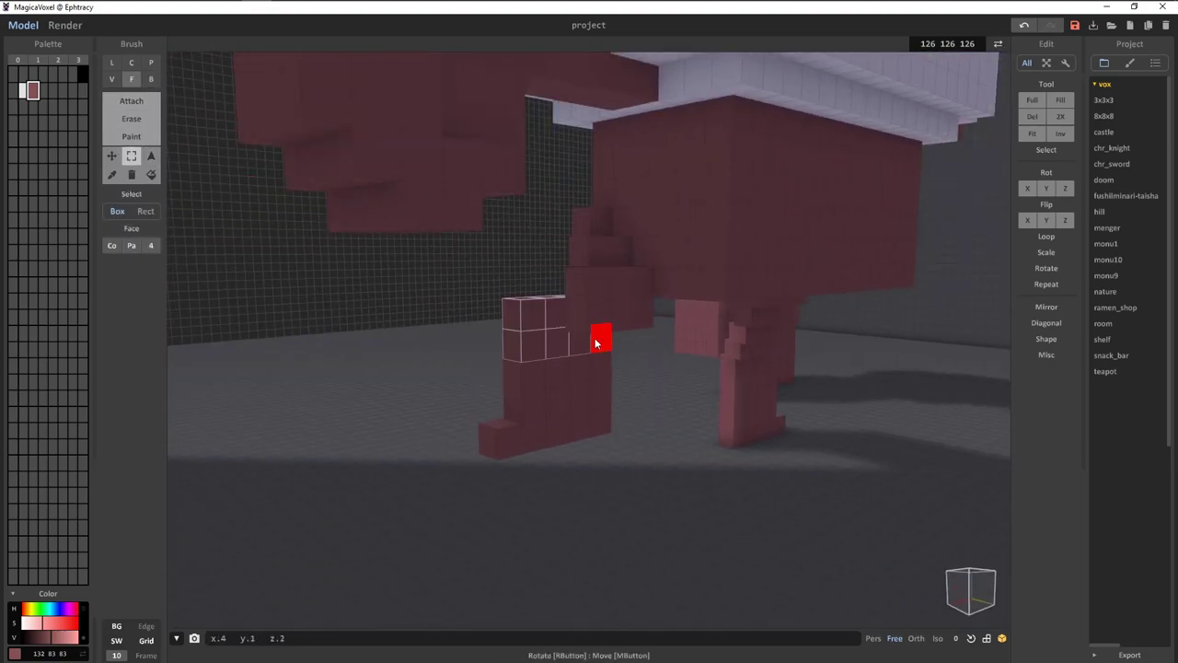
Lengthen the feet with small extra blocks using the Box and Face brushes.
right_click_drag(482, 441, 529, 408)
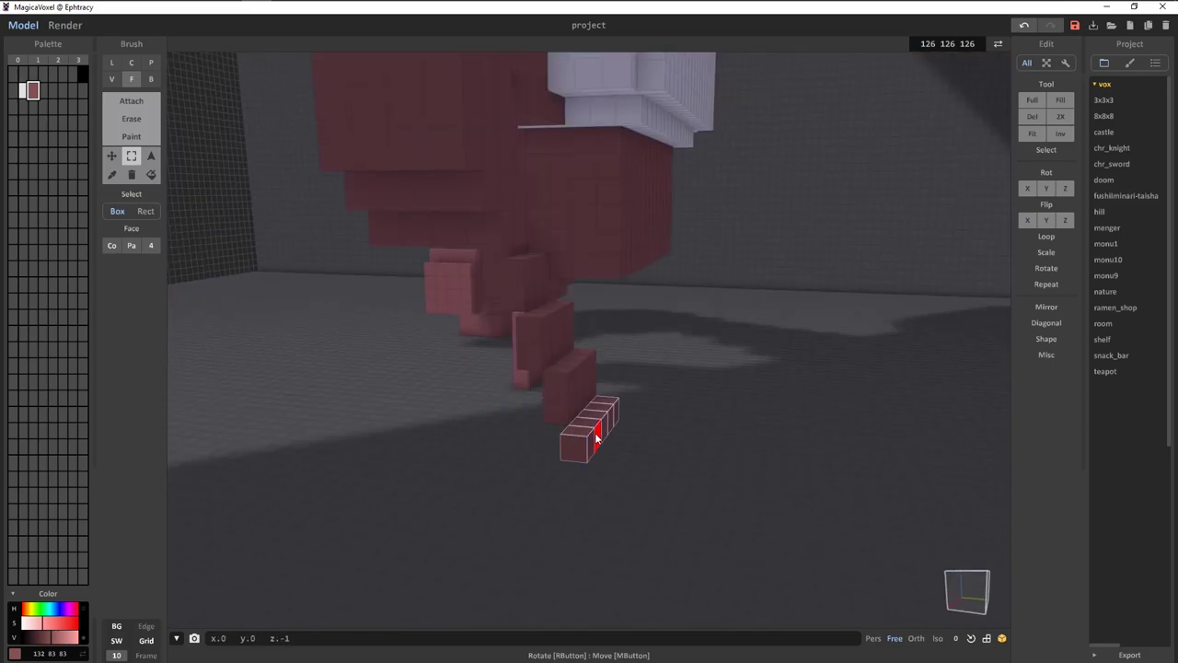
mouse_move(595, 439)
right_mouse_down()
mouse_move(675, 326)
mouse_move(689, 407)
mouse_move(682, 176)
mouse_move(500, 326)
mouse_move(513, 390)
mouse_move(337, 316)
right_mouse_up()
key("b")
right_click_drag(453, 362, 438, 249)
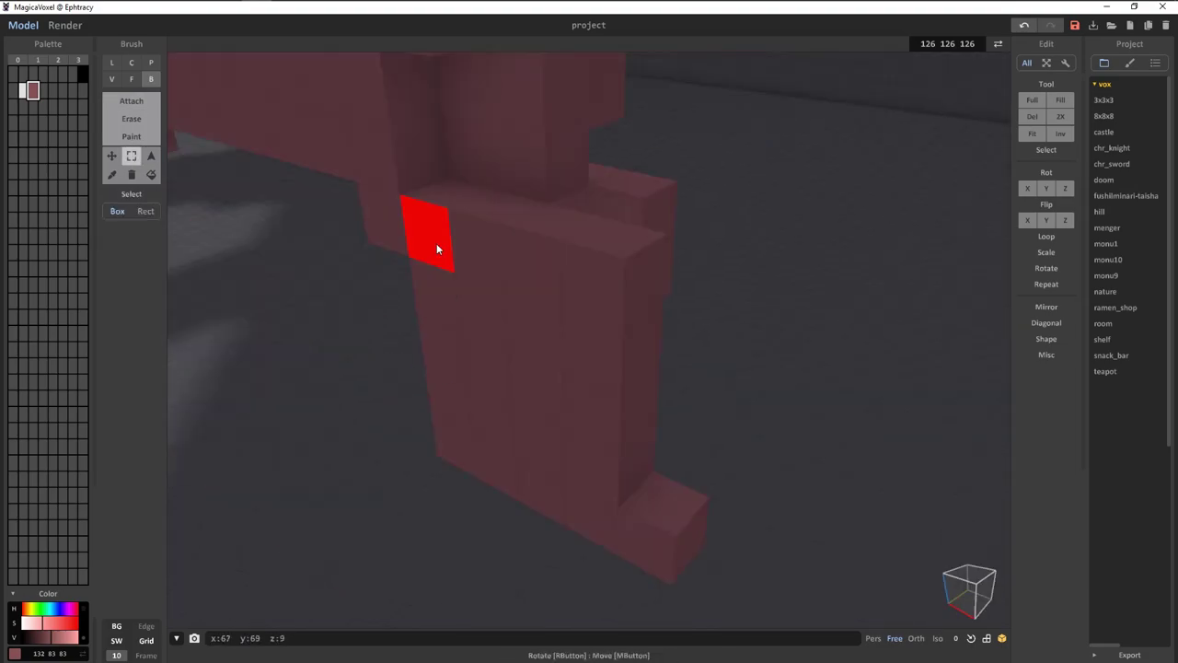
mouse_move(706, 296)
right_mouse_down()
mouse_move(578, 240)
mouse_move(539, 321)
mouse_move(197, 116)
mouse_move(583, 469)
mouse_move(847, 349)
mouse_move(642, 368)
mouse_move(526, 331)
mouse_move(600, 342)
right_mouse_up()
key("f")
key("b")
mouse_move(457, 442)
right_mouse_down()
mouse_move(610, 371)
mouse_move(752, 417)
right_mouse_up()
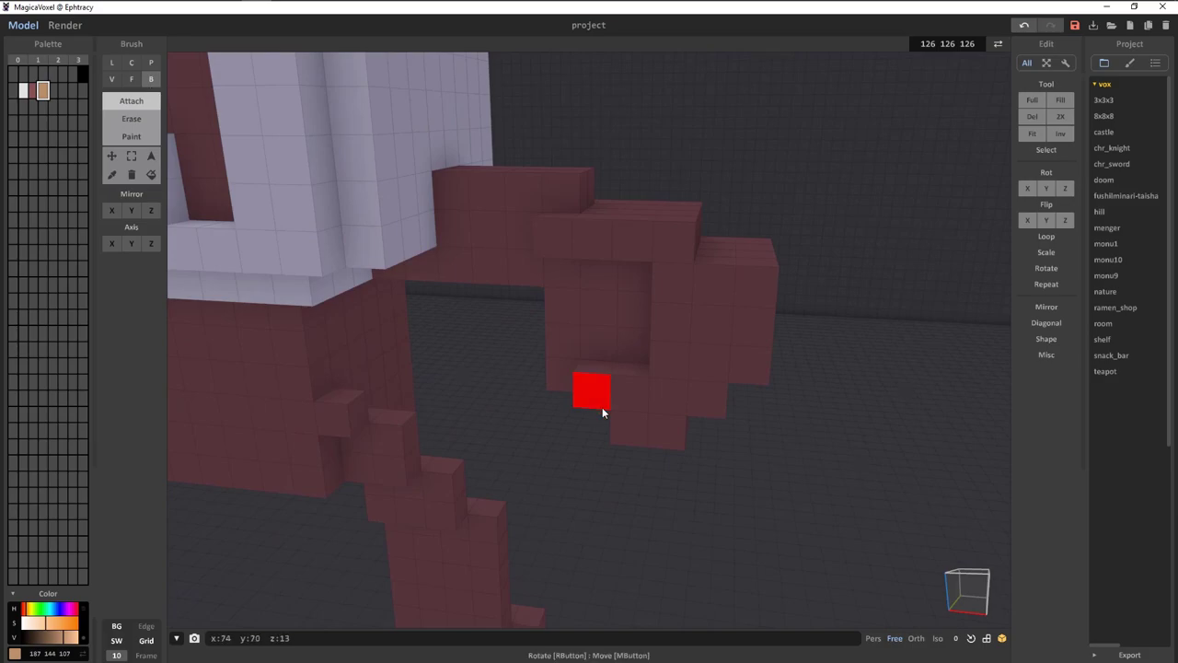
mouse_move(602, 407)
right_mouse_down()
mouse_move(829, 387)
mouse_move(568, 303)
mouse_move(748, 280)
right_mouse_up()
Add a tan block beside the character's hand.
scroll(571, 304, "up", 3)
key("b")
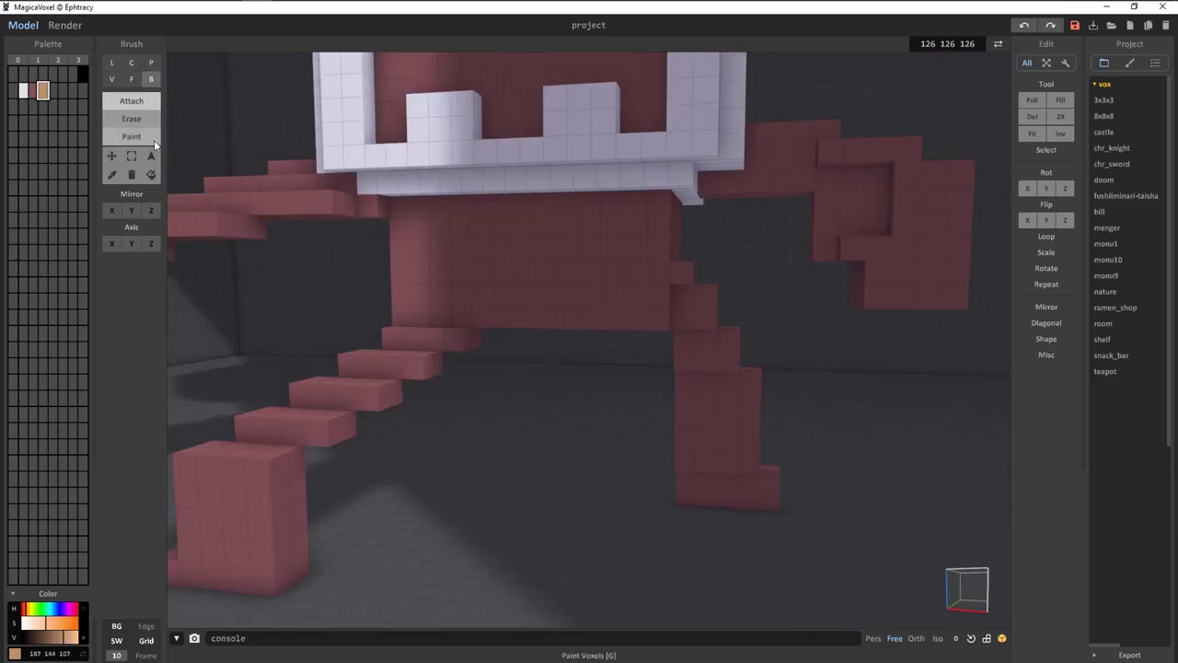
right_click_drag(855, 321, 666, 242)
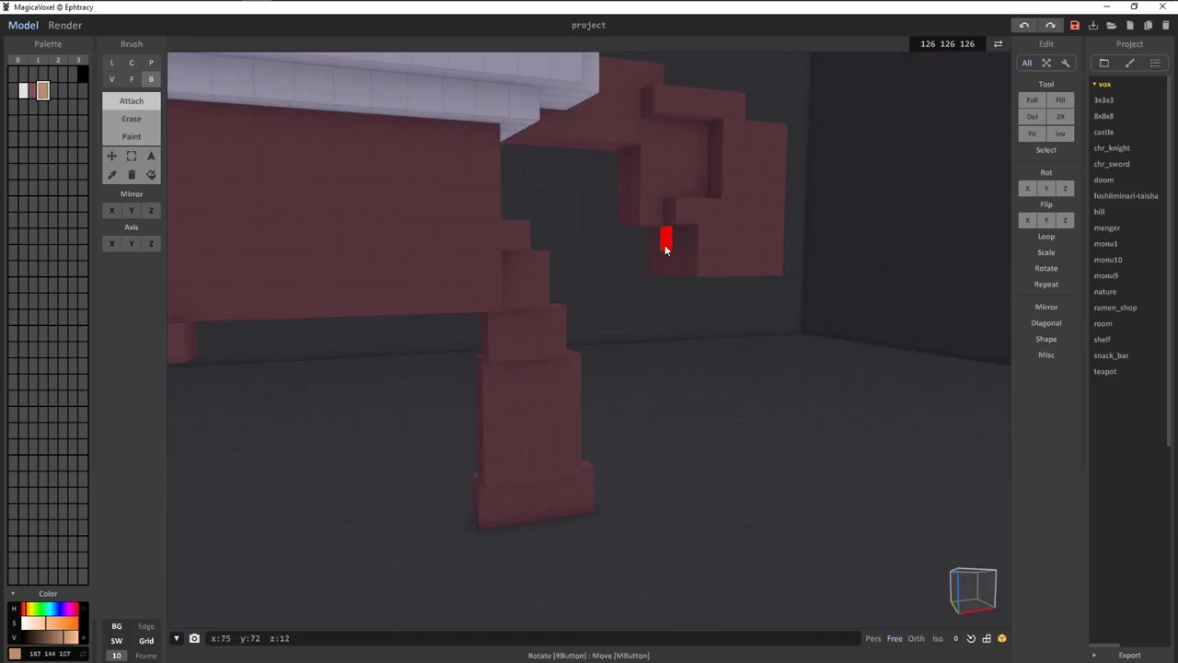
left_click(666, 242)
mouse_move(749, 342)
right_mouse_down()
mouse_move(725, 264)
mouse_move(771, 261)
mouse_move(765, 344)
mouse_move(813, 436)
mouse_move(702, 324)
mouse_move(782, 429)
mouse_move(742, 408)
mouse_move(623, 423)
mouse_move(309, 273)
right_mouse_up()
key("f")
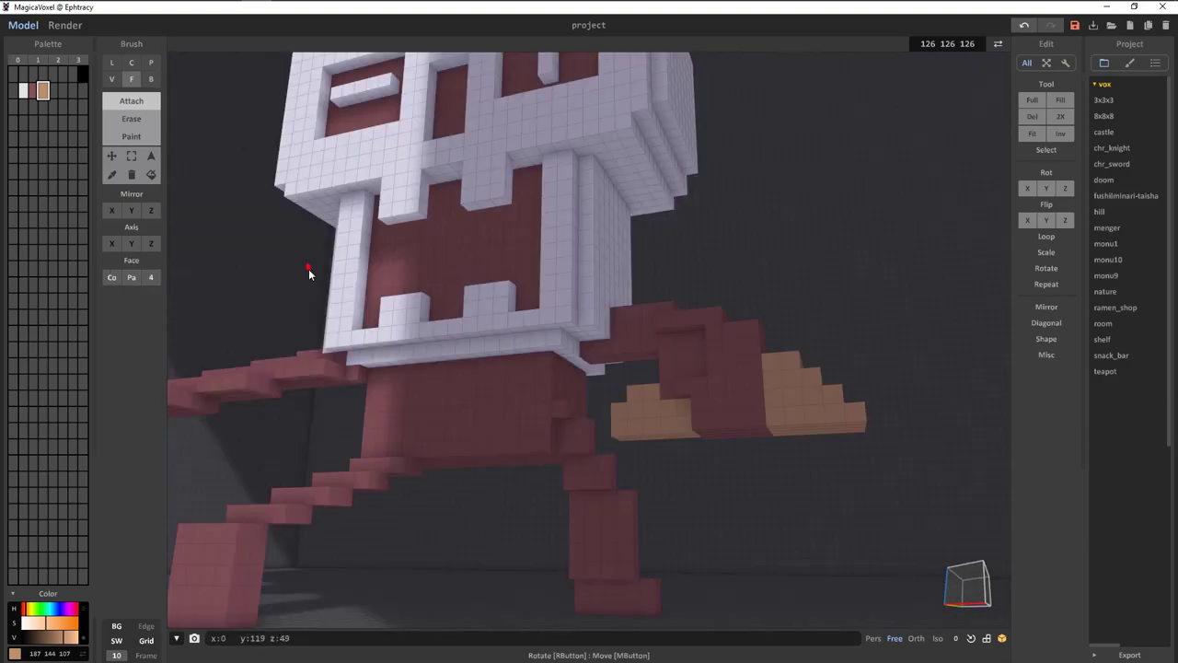
key("b")
mouse_move(863, 450)
right_mouse_down()
mouse_move(574, 489)
mouse_move(636, 468)
mouse_move(304, 334)
right_mouse_up()
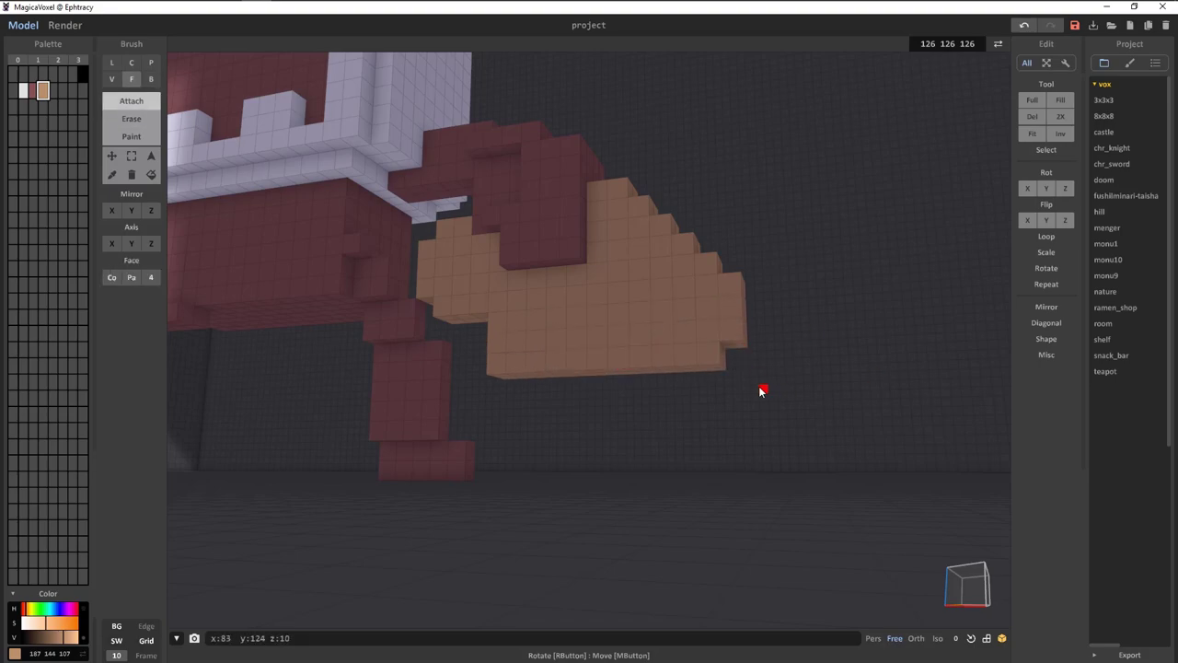
Paint part of the hand darker brown and pick the tan colour from it.
key("b")
mouse_move(761, 390)
right_mouse_down()
mouse_move(612, 419)
mouse_move(583, 444)
mouse_move(194, 151)
mouse_move(593, 425)
right_mouse_up()
left_click(594, 426)
mouse_move(617, 382)
right_mouse_down()
mouse_move(684, 322)
mouse_move(823, 482)
mouse_move(652, 358)
mouse_move(773, 486)
mouse_move(768, 521)
mouse_move(485, 340)
right_mouse_up()
left_click(653, 358, "alt")
key("f")
scroll(773, 486, "down", 3)
Box-paint another part of the hand brown.
key("s")
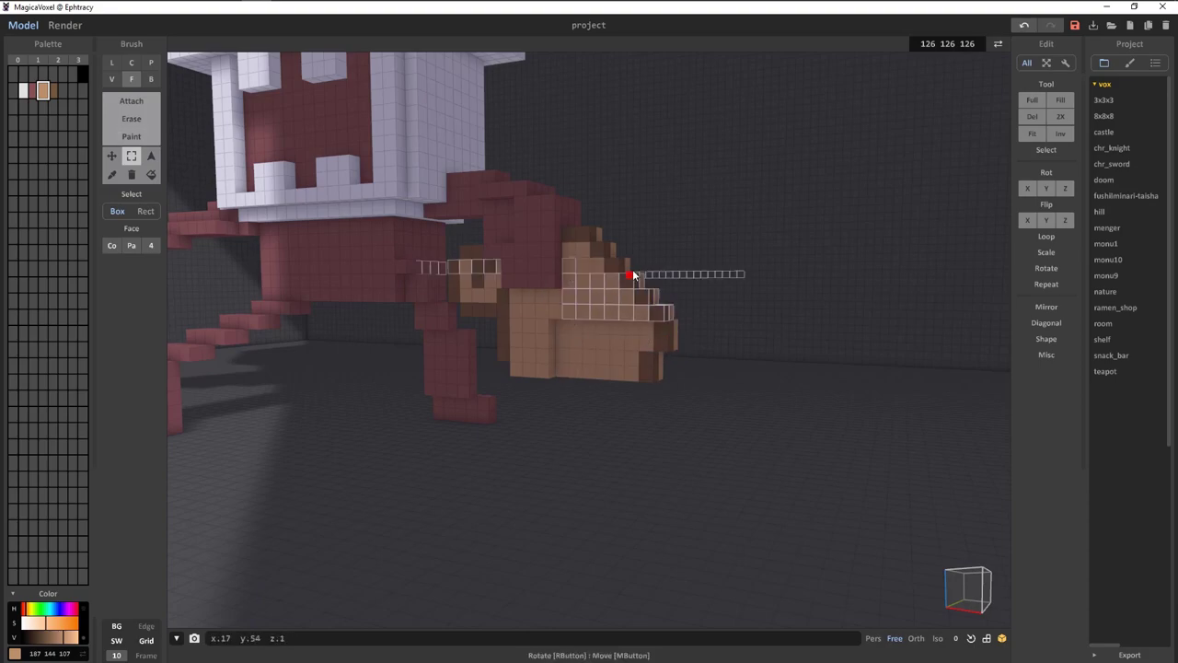
mouse_move(633, 274)
right_mouse_down()
mouse_move(715, 384)
mouse_move(540, 258)
mouse_move(671, 395)
mouse_move(599, 368)
mouse_move(610, 350)
mouse_move(529, 378)
mouse_move(605, 307)
mouse_move(660, 368)
mouse_move(626, 400)
mouse_move(837, 380)
mouse_move(749, 427)
mouse_move(849, 390)
mouse_move(834, 377)
mouse_move(836, 339)
mouse_move(841, 369)
mouse_move(783, 455)
mouse_move(668, 399)
mouse_move(686, 421)
right_mouse_up()
key("b")
key("f")
key("b")
mouse_move(639, 388)
right_mouse_down()
mouse_move(734, 498)
mouse_move(598, 424)
mouse_move(657, 294)
mouse_move(731, 479)
mouse_move(662, 304)
mouse_move(681, 293)
mouse_move(554, 507)
mouse_move(714, 337)
mouse_move(588, 347)
mouse_move(414, 337)
mouse_move(640, 329)
mouse_move(464, 329)
right_mouse_up()
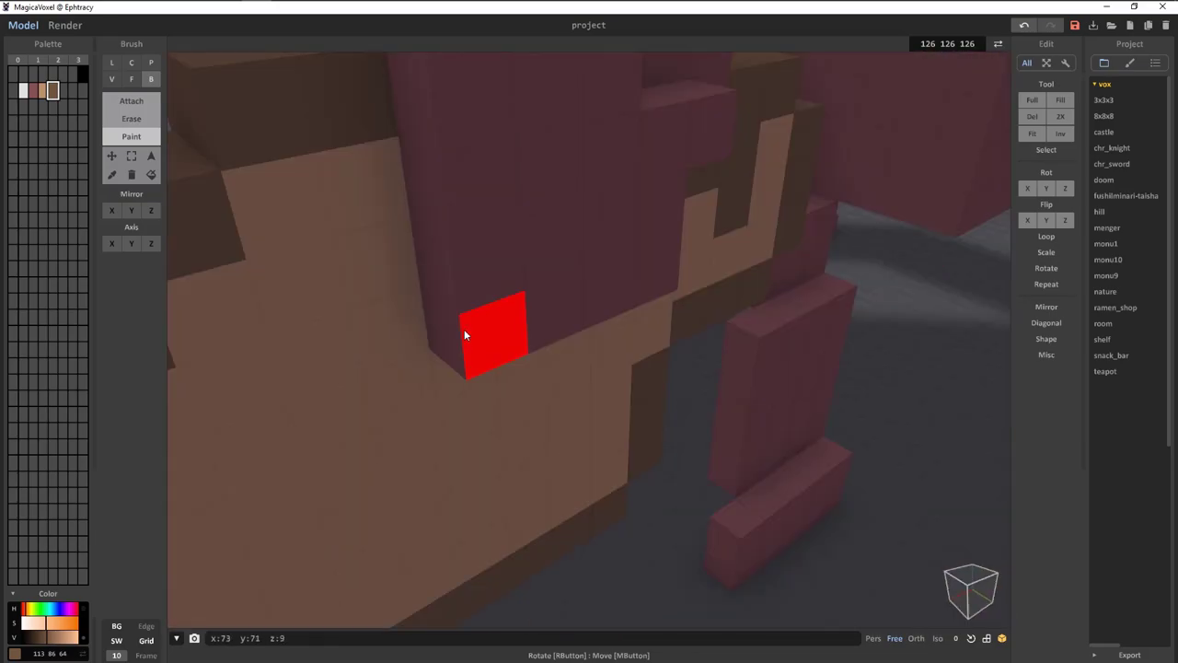
scroll(464, 329, "down", 5)
key("f")
View the whole figure, then switch to World mode for a second model.
mouse_move(553, 322)
right_mouse_down()
mouse_move(617, 314)
mouse_move(797, 345)
mouse_move(408, 534)
right_mouse_up()
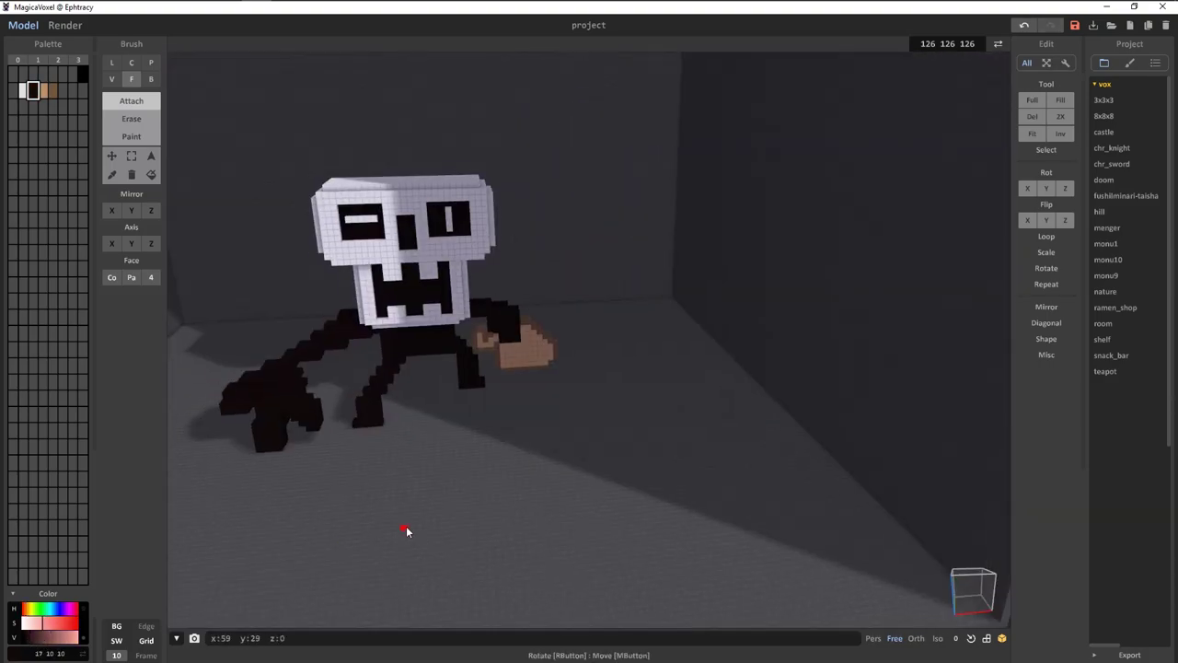
scroll(332, 224, "down", 5)
key("s")
scroll(850, 309, "down", 3)
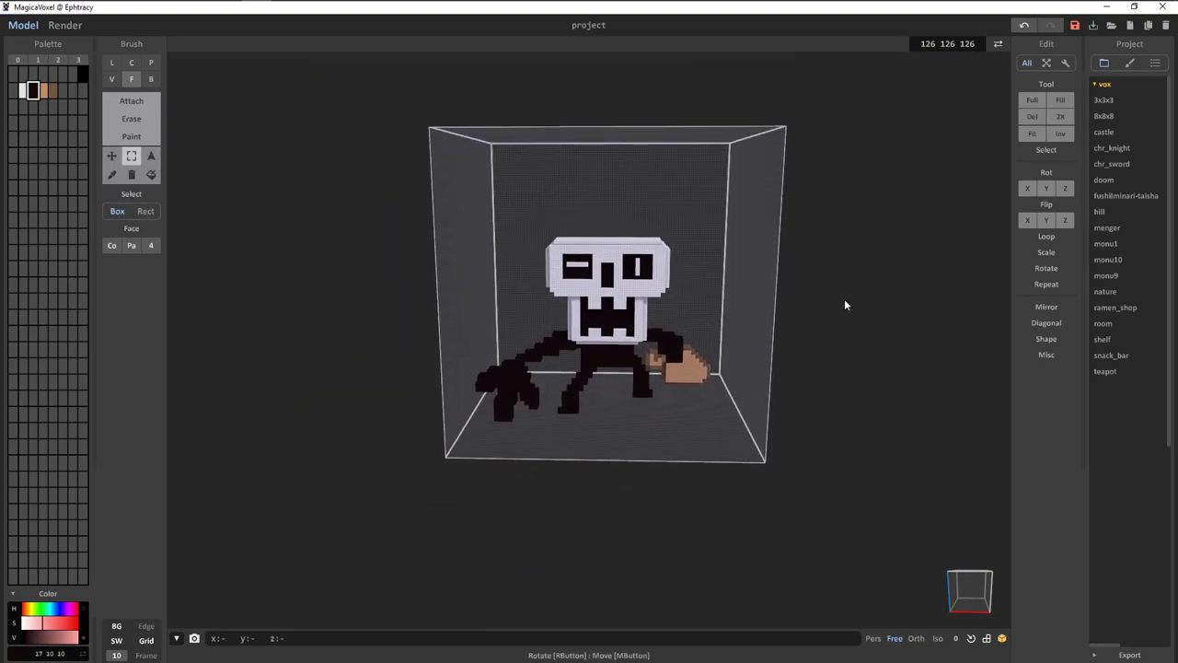
key("Tab")
key("Tab")
key("Tab")
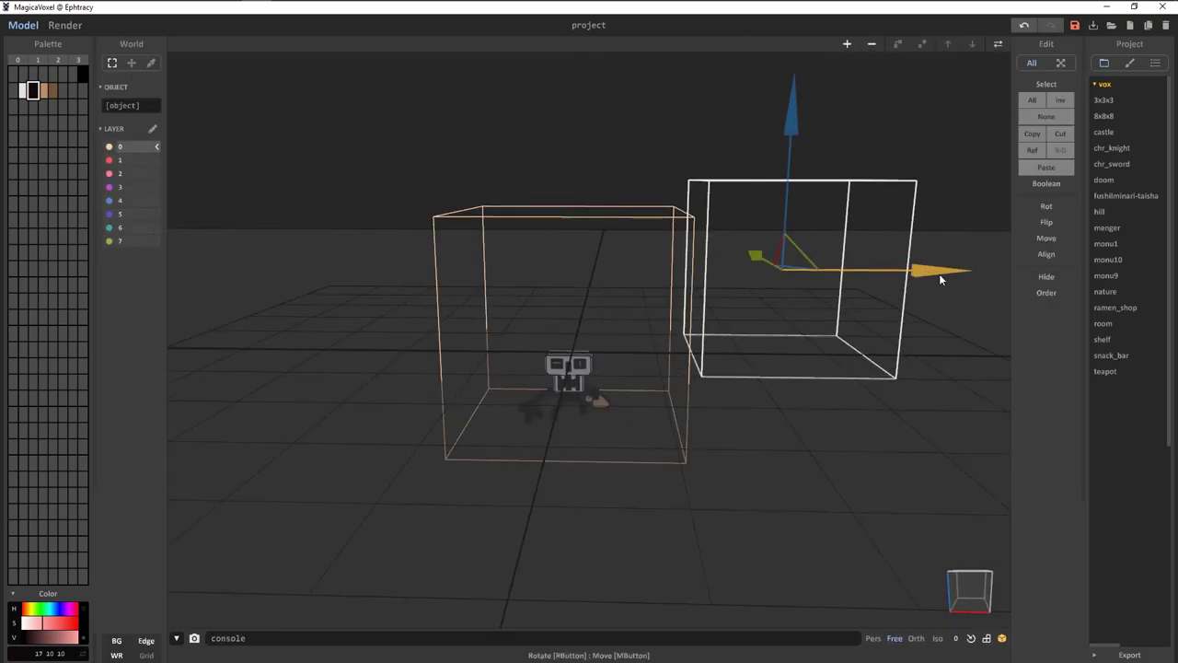
key("Tab")
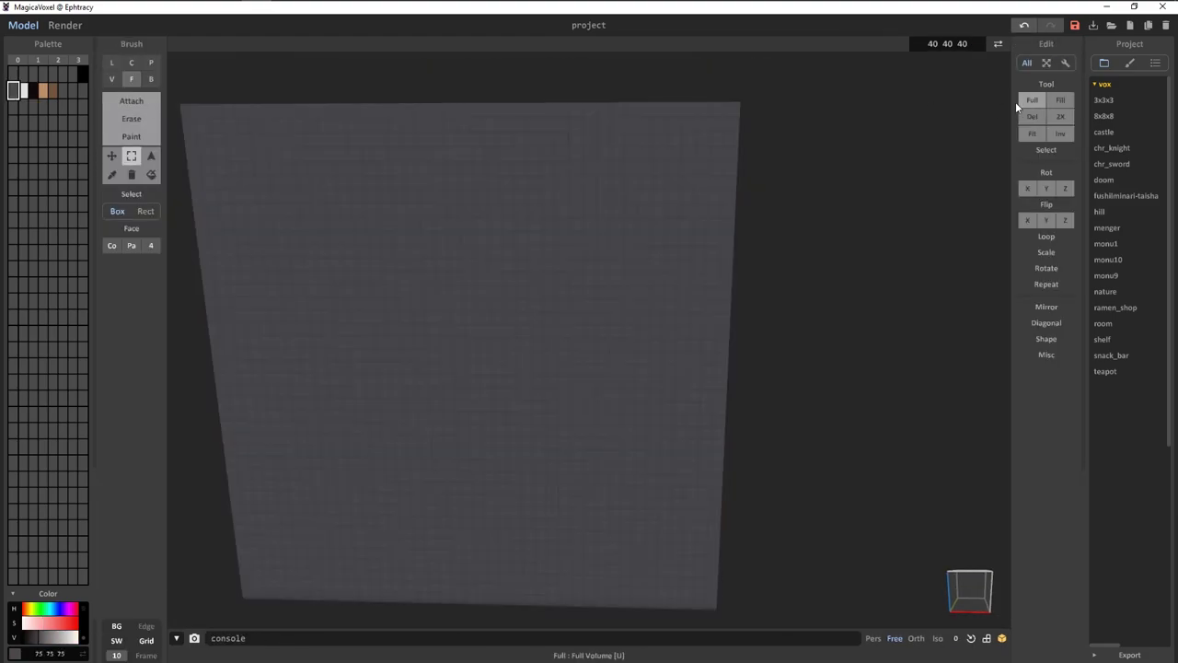
Inspect the hollow grey box model, switching between scene and model views.
key("Tab")
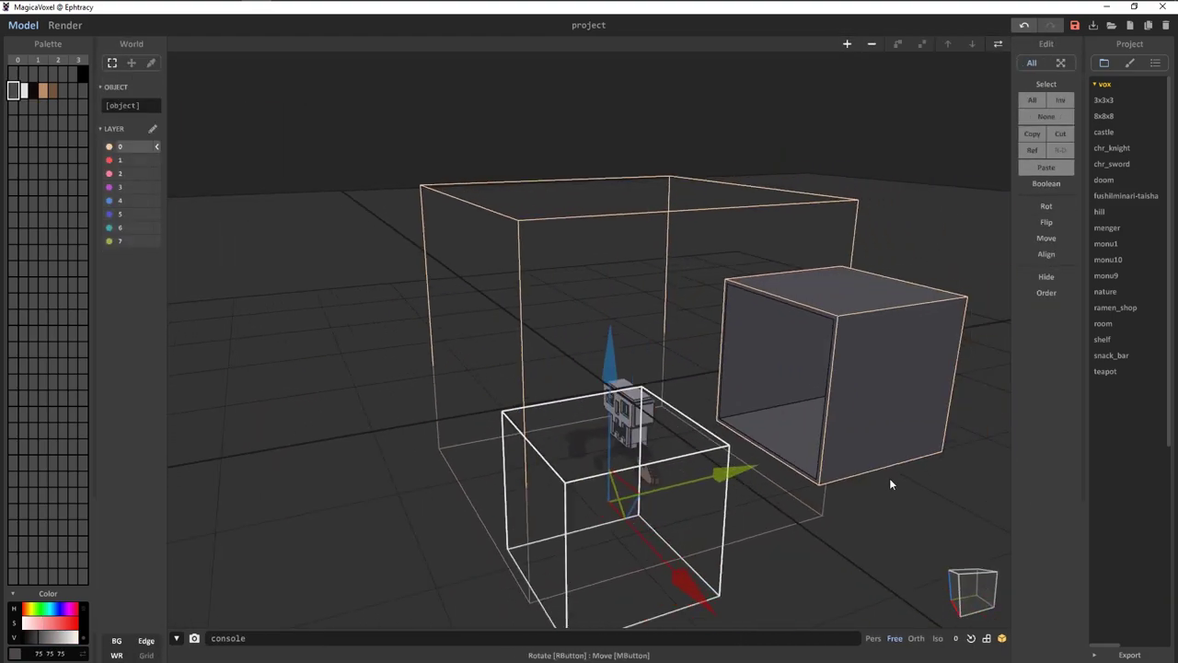
key("Tab")
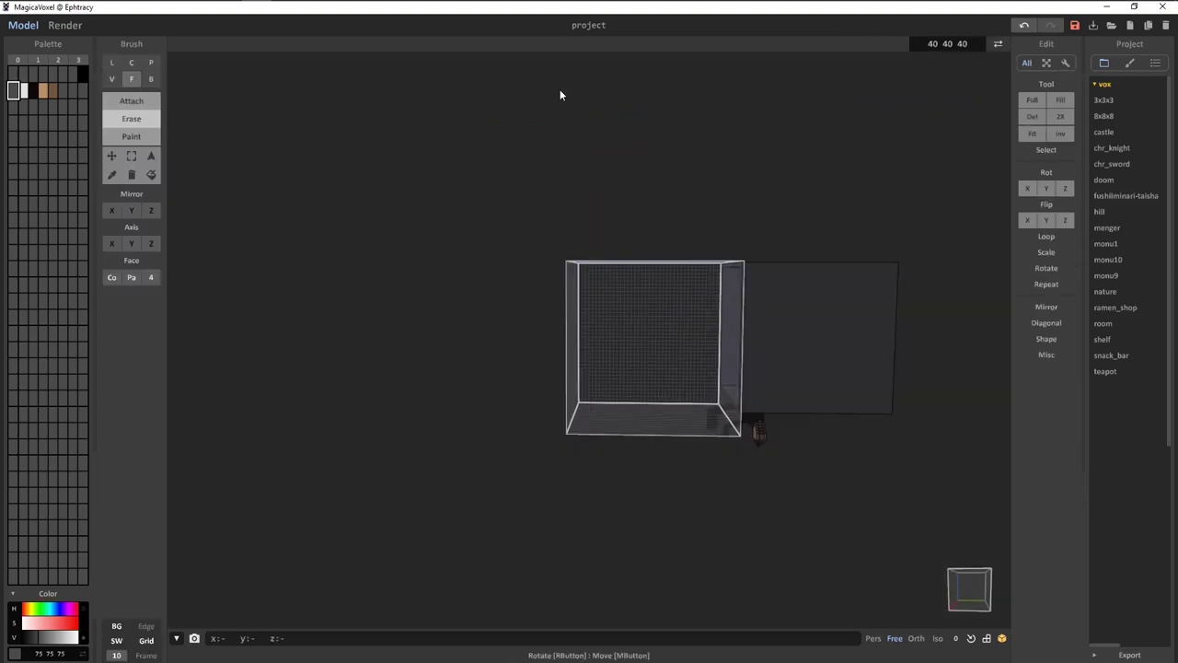
key("Tab")
key("Tab")
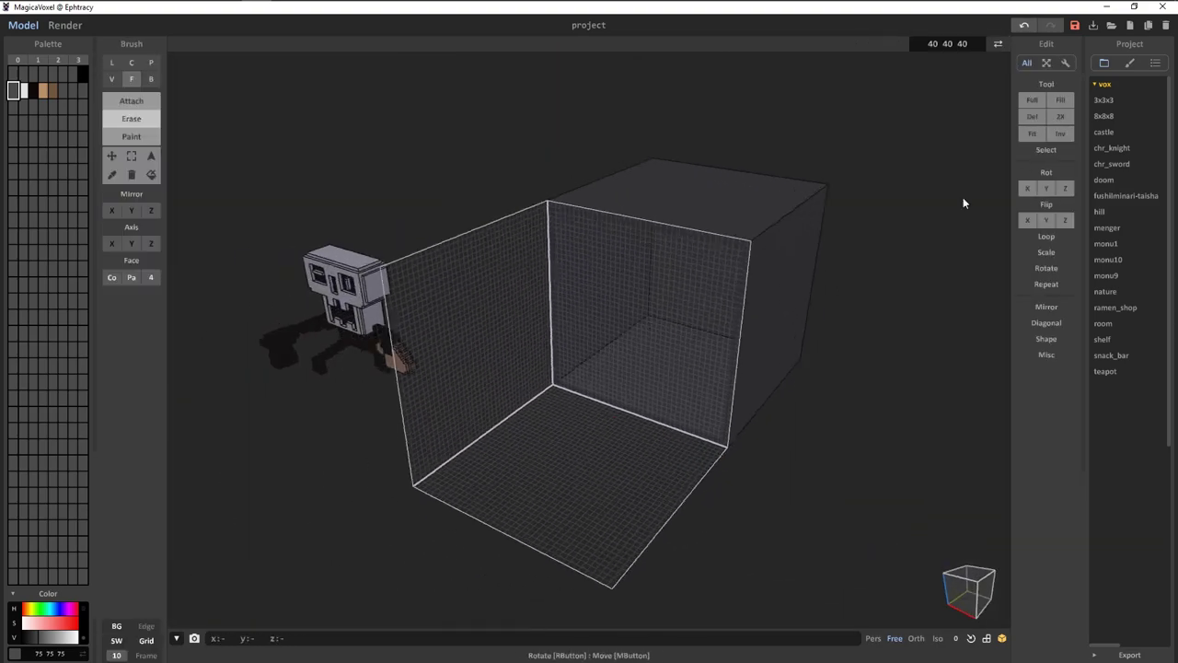
right_click_drag(963, 197, 599, 505)
mouse_move(656, 308)
right_mouse_down()
mouse_move(371, 524)
mouse_move(503, 495)
right_mouse_up()
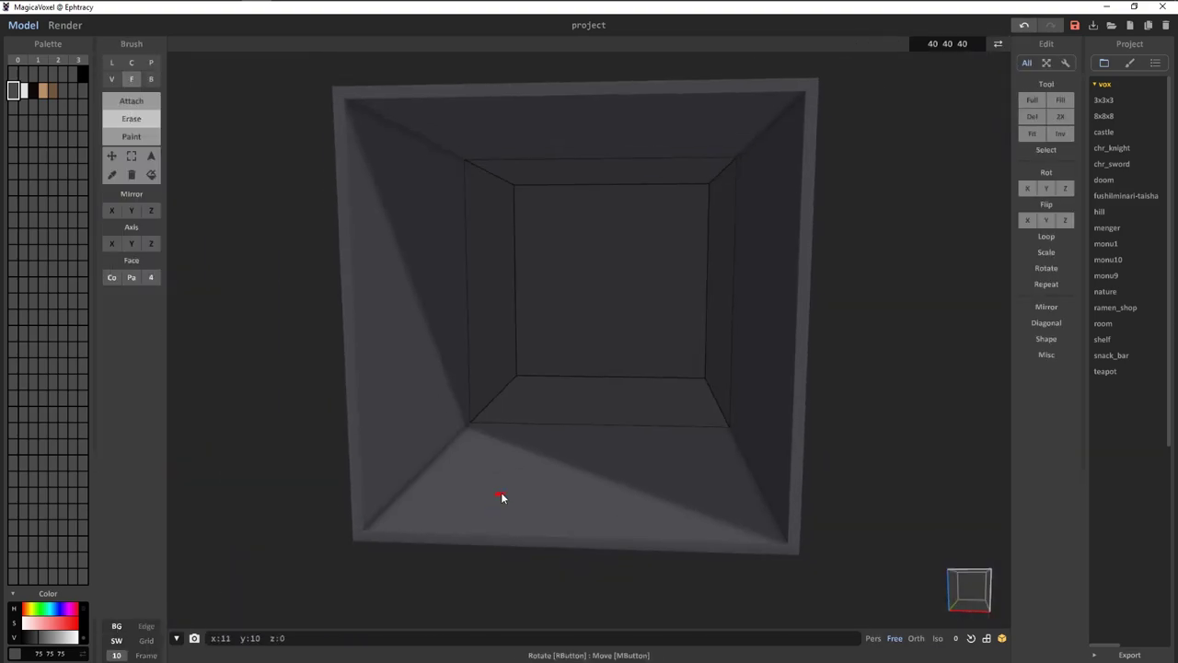
scroll(606, 518, "up", 3)
key("Tab")
scroll(632, 525, "up", 3)
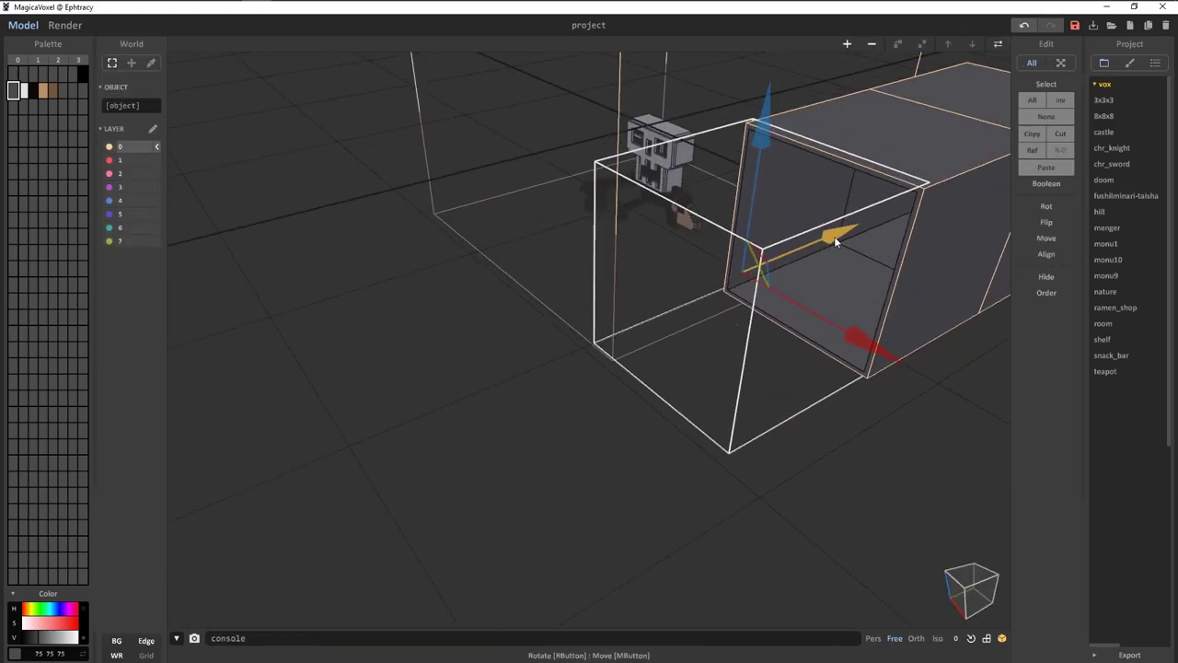
mouse_move(825, 336)
right_mouse_down()
mouse_move(633, 289)
mouse_move(848, 619)
mouse_move(600, 259)
mouse_move(501, 491)
right_mouse_up()
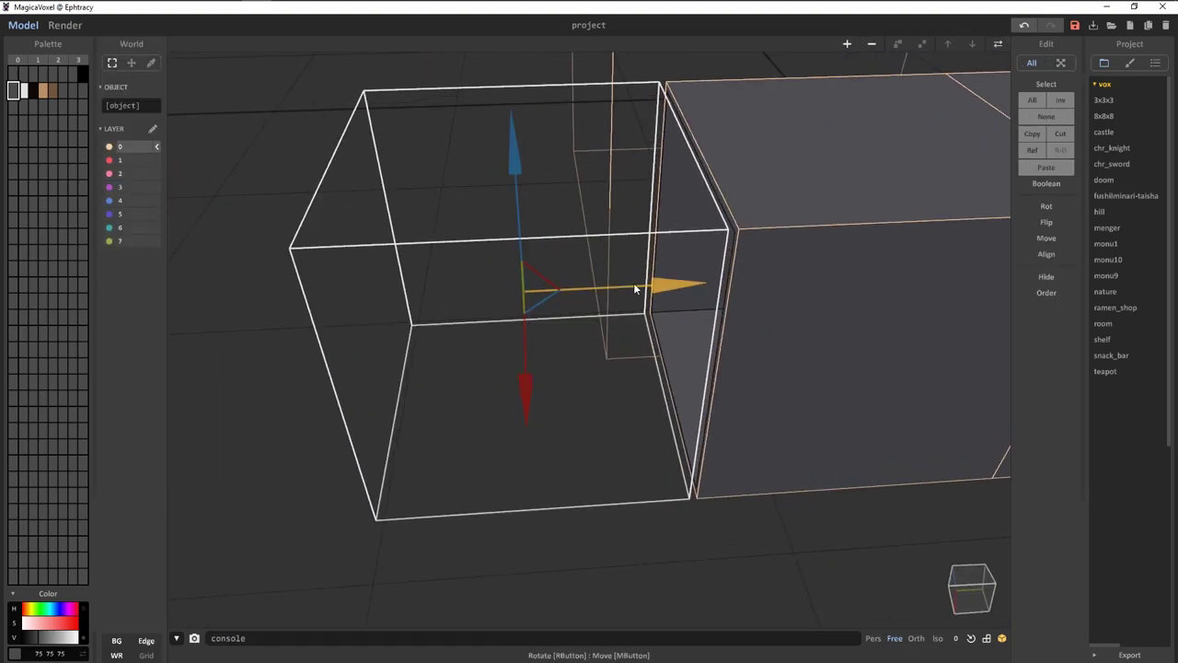
key("Tab")
scroll(501, 490, "up", 3)
Select the character's model and set its size to 60 60 60.
key("Tab")
left_click(857, 219)
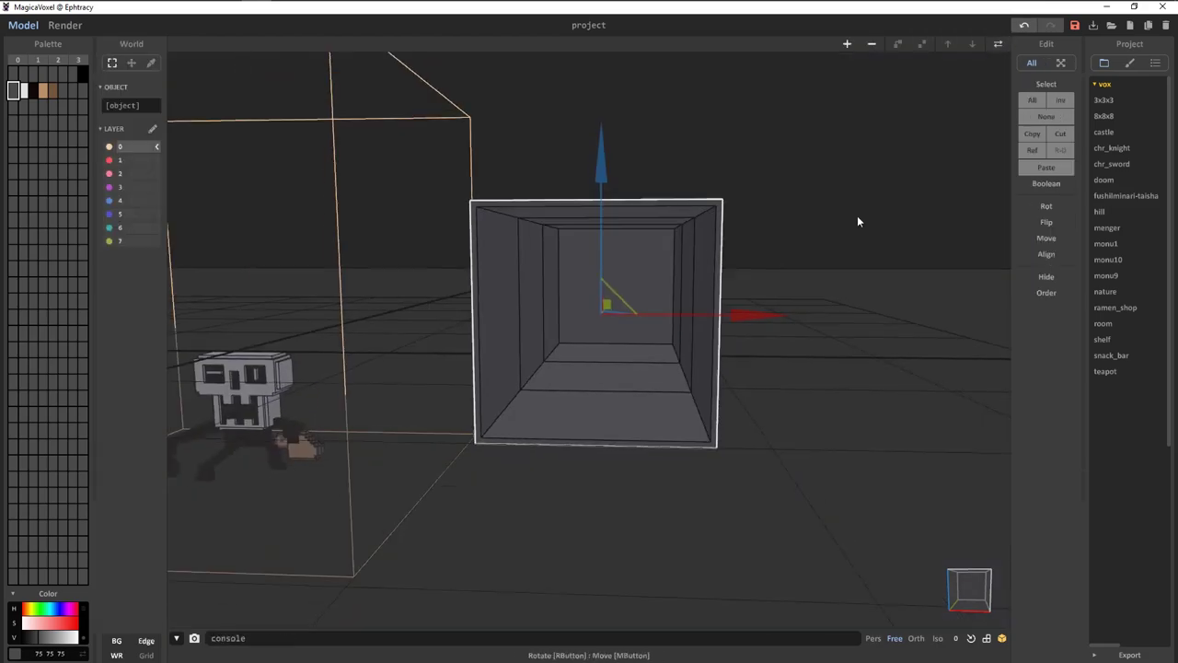
key("Tab")
type("60 60 60")
key("Return")
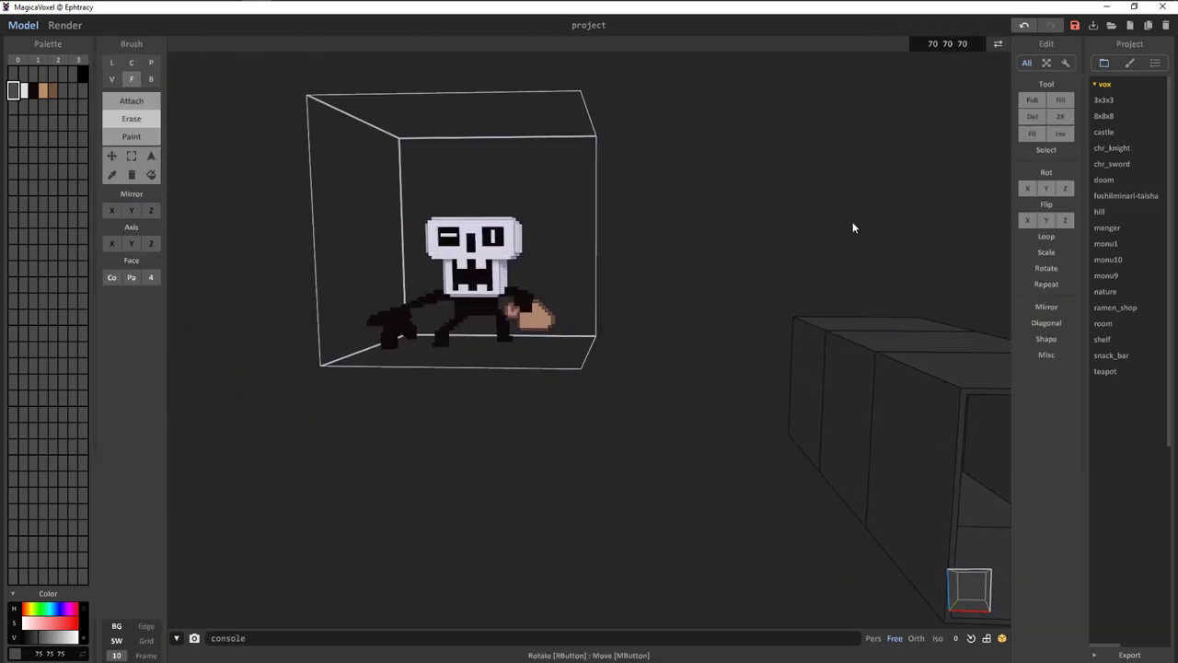
Scale the skull character down with a factor below 1, then orbit to compare it with the corridor.
key("Tab")
key("Tab")
left_click(1047, 253)
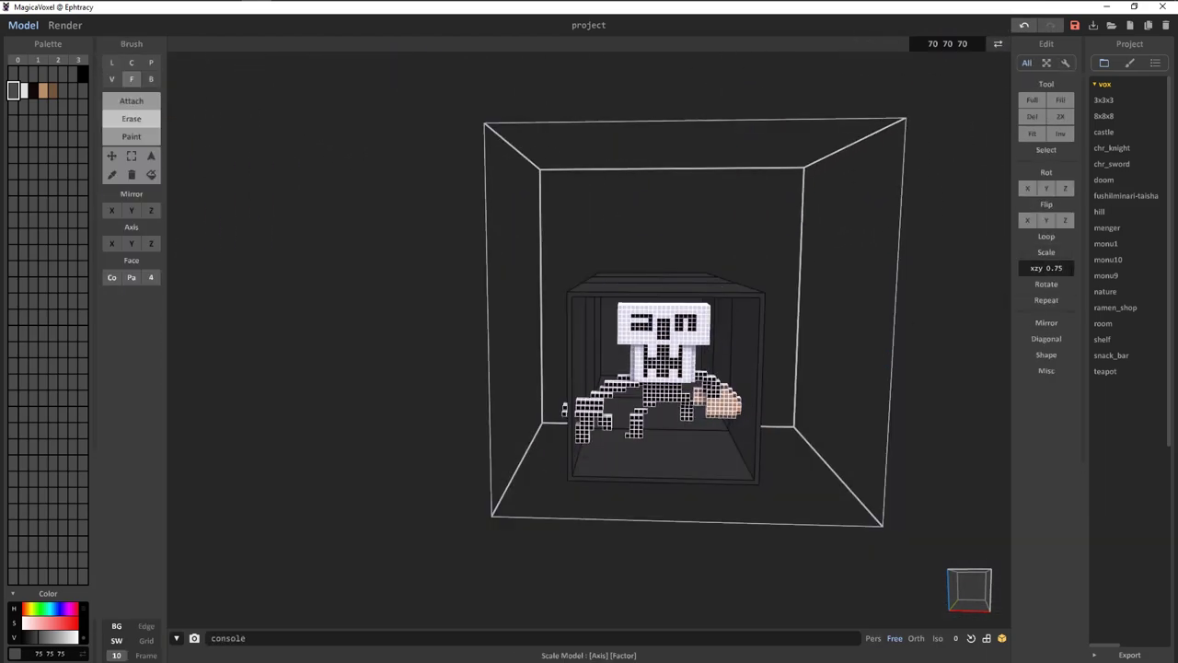
key("Tab")
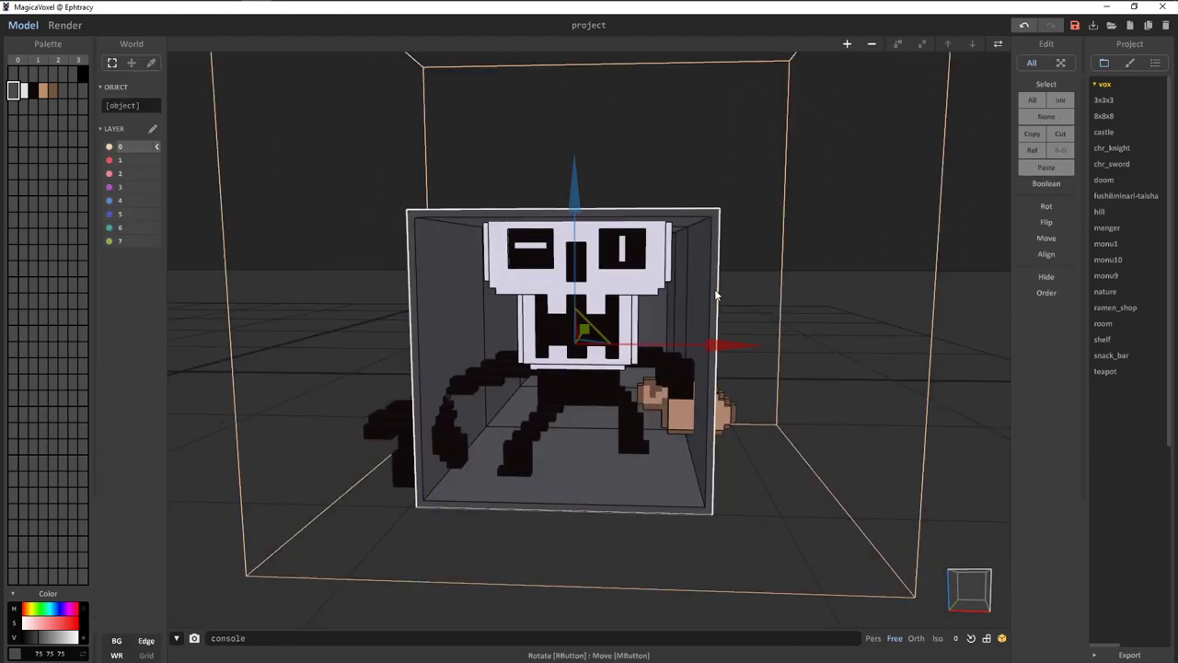
Switch between World and model mode to fit the shrunken character inside the grey corridor.
key("Tab")
key("Tab")
right_click_drag(963, 97, 863, 201)
key("Tab")
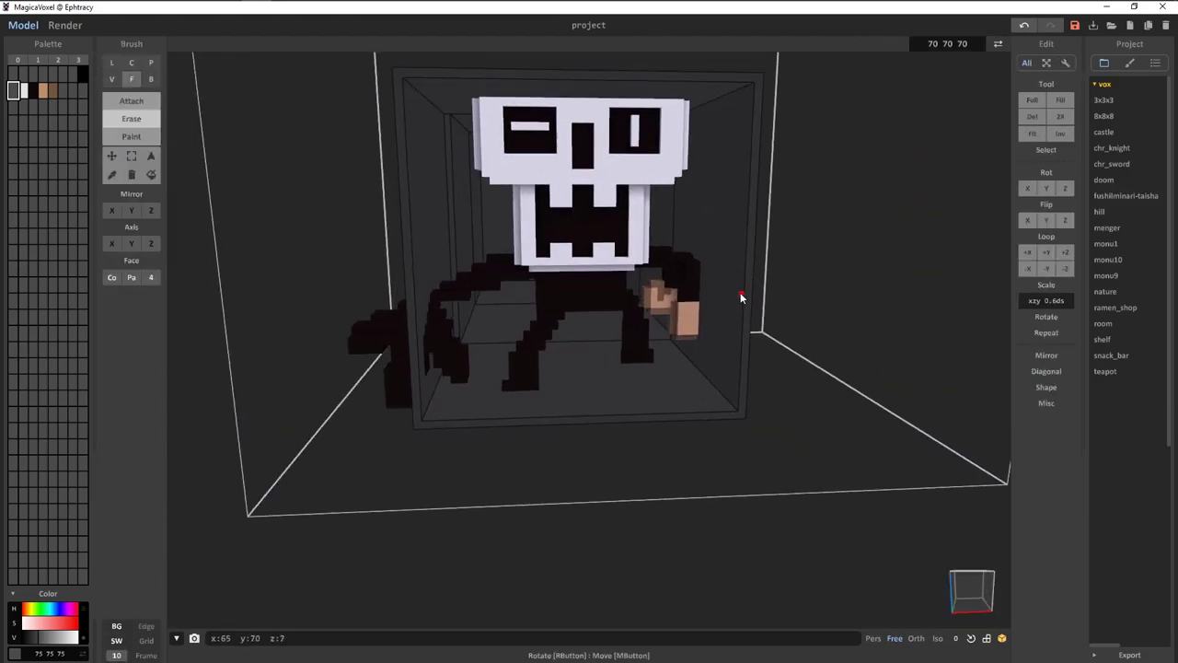
key("Tab")
key("Tab")
key("Tab")
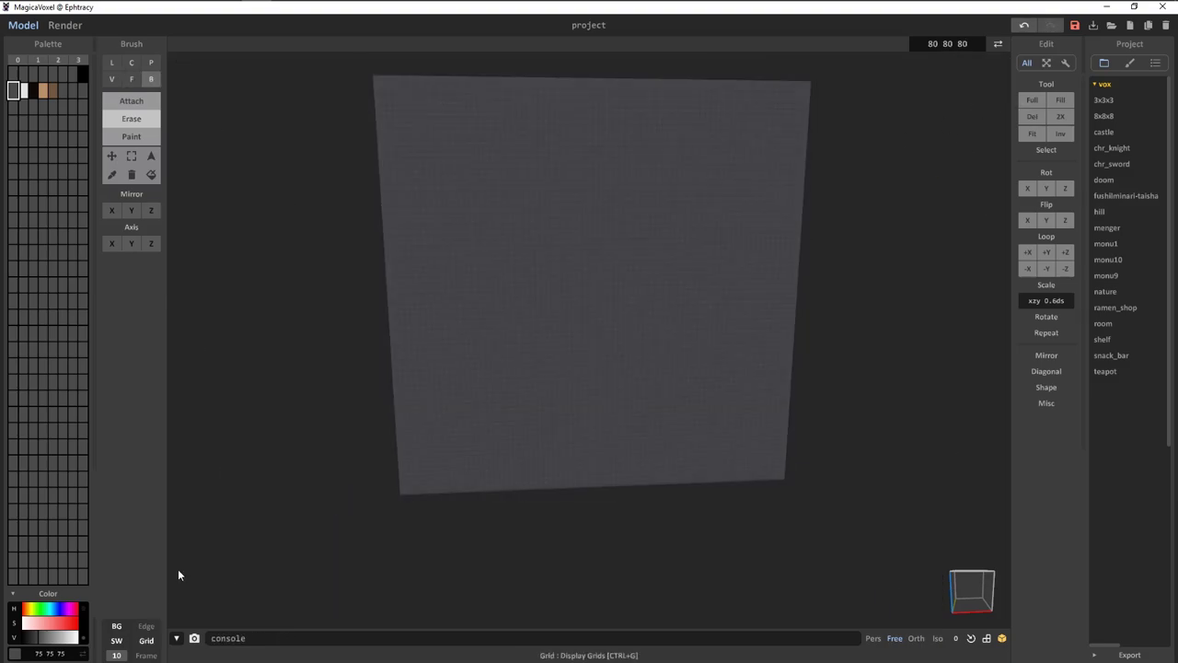
key("Tab")
key("Tab")
key("Tab")
key("Tab")
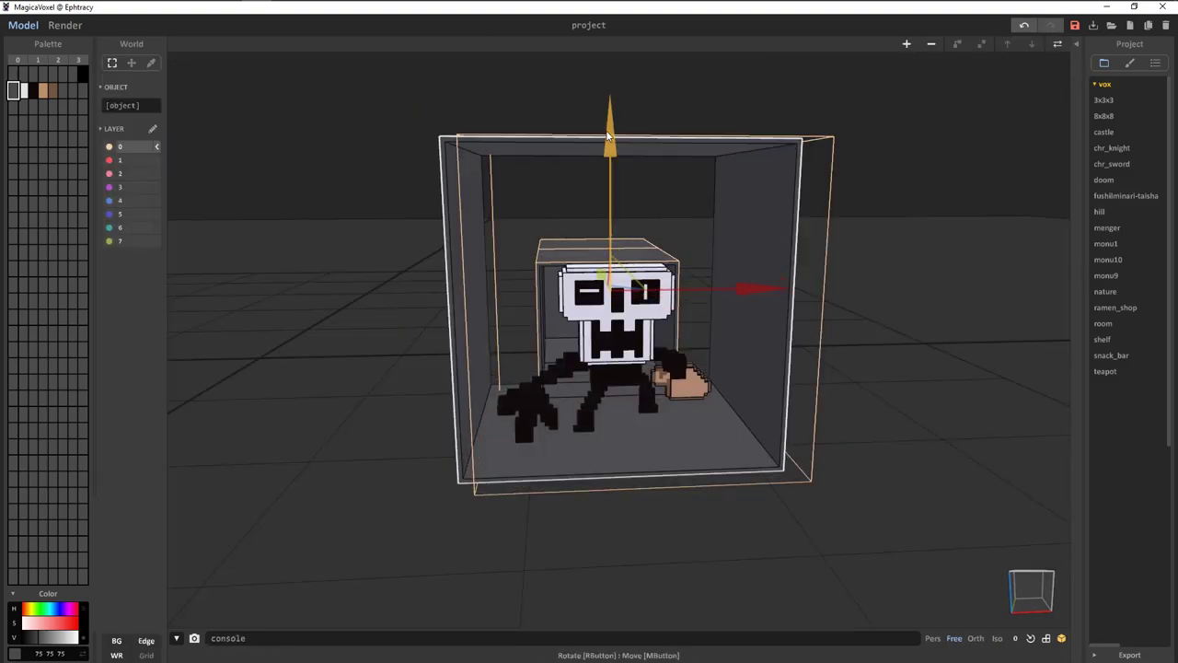
key("Tab")
key("Tab")
key("Tab")
scroll(594, 284, "up", 3)
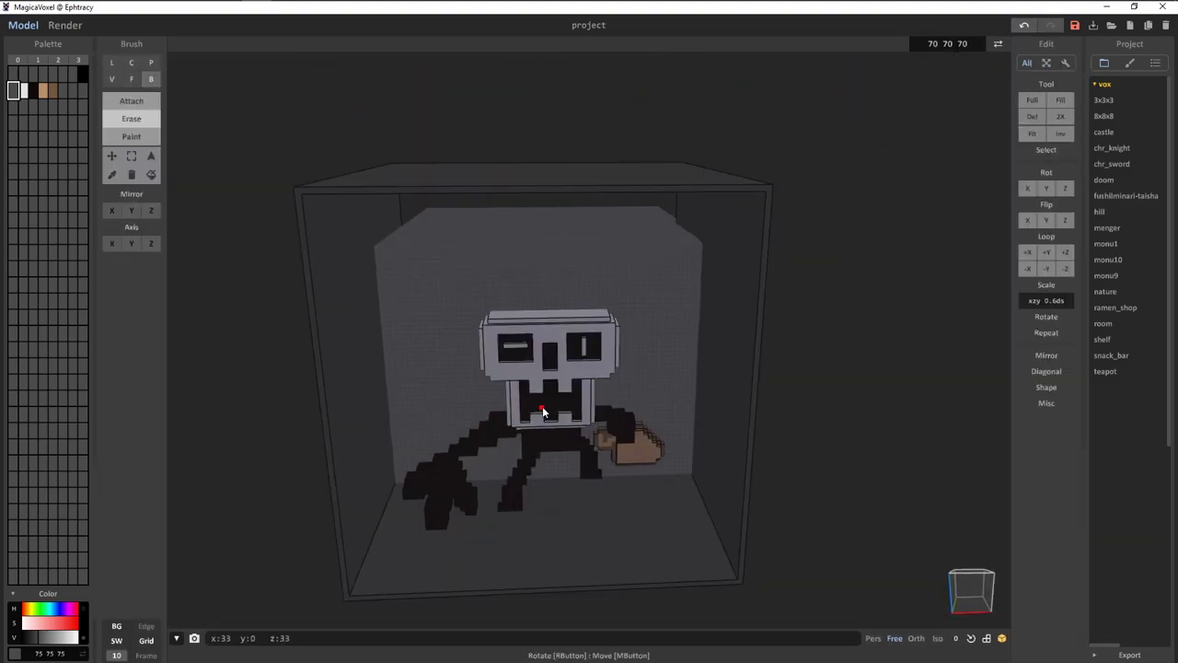
scroll(594, 284, "up", 3)
key("Tab")
scroll(710, 304, "down", 5)
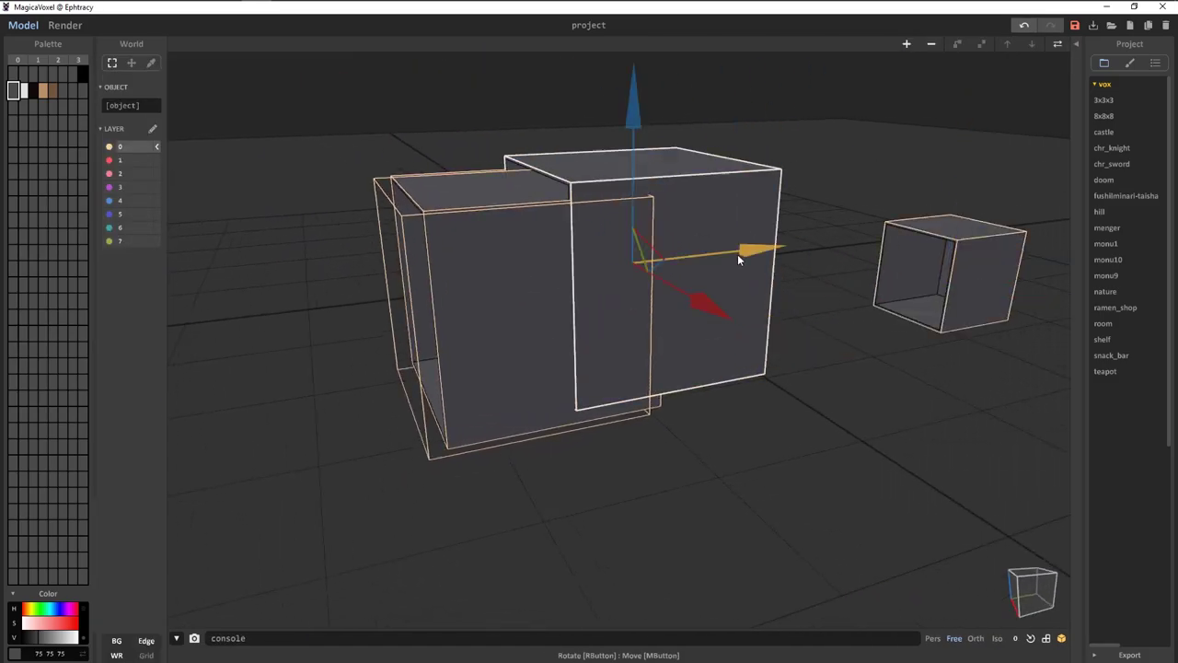
key("Tab")
mouse_move(642, 371)
right_mouse_down()
mouse_move(512, 315)
mouse_move(730, 208)
mouse_move(724, 411)
right_mouse_up()
scroll(723, 412, "down", 2)
Orbit and zoom around the 70×70×70 model to check the walls surround the skeleton.
key("Tab")
key("Tab")
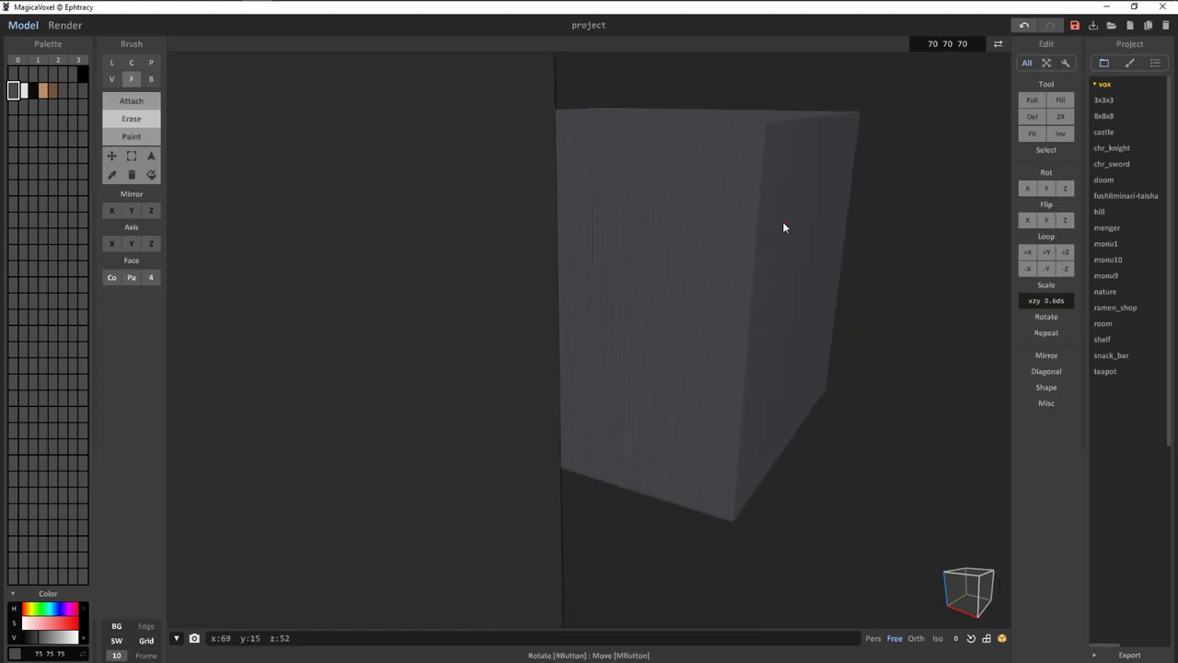
right_click_drag(783, 221, 513, 360)
key("Tab")
key("Tab")
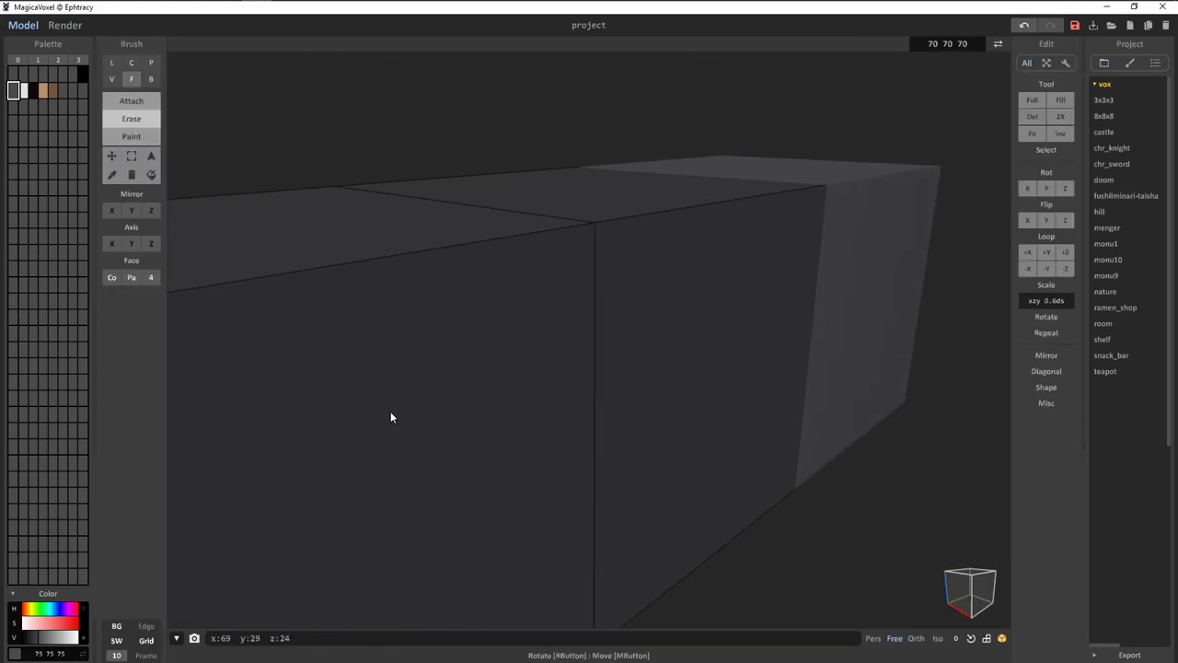
scroll(910, 247, "up", 2)
scroll(911, 247, "down", 2)
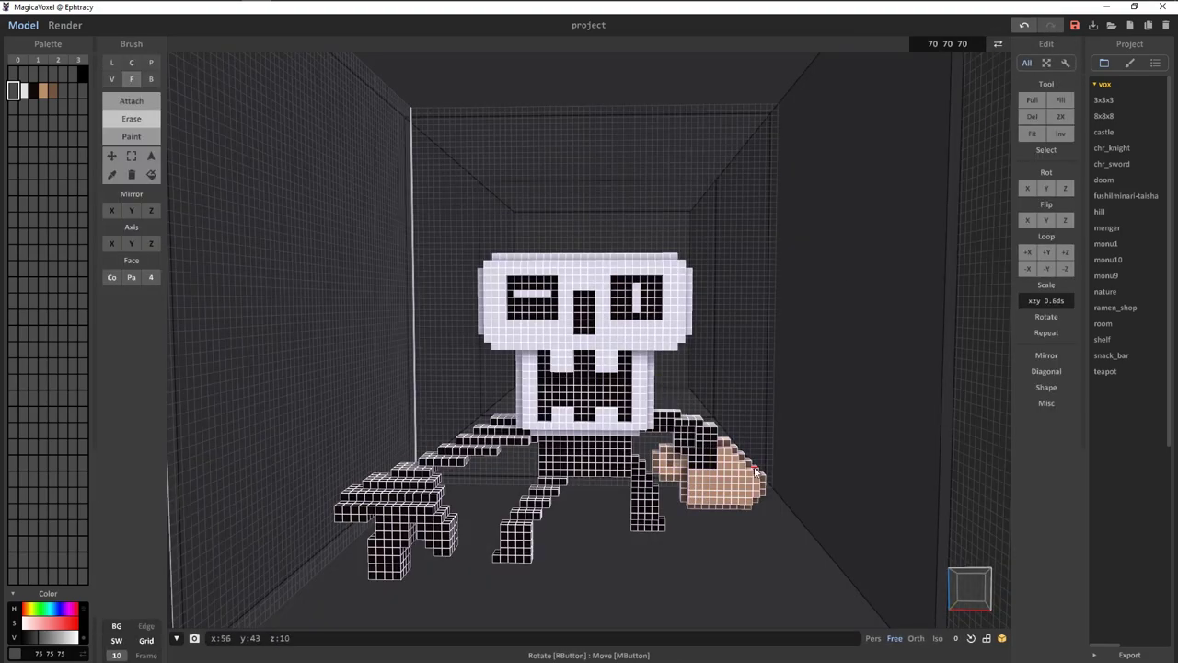
right_click_drag(911, 247, 773, 302)
scroll(334, 262, "down", 2)
scroll(334, 262, "up", 2)
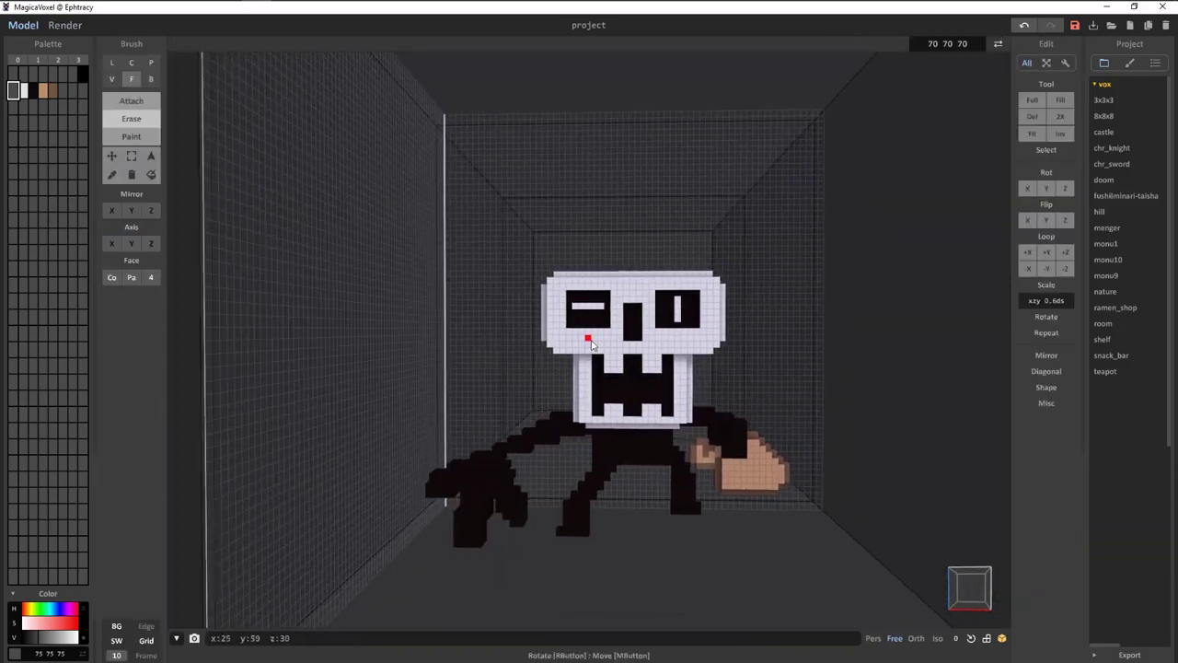
scroll(590, 334, "up", 1)
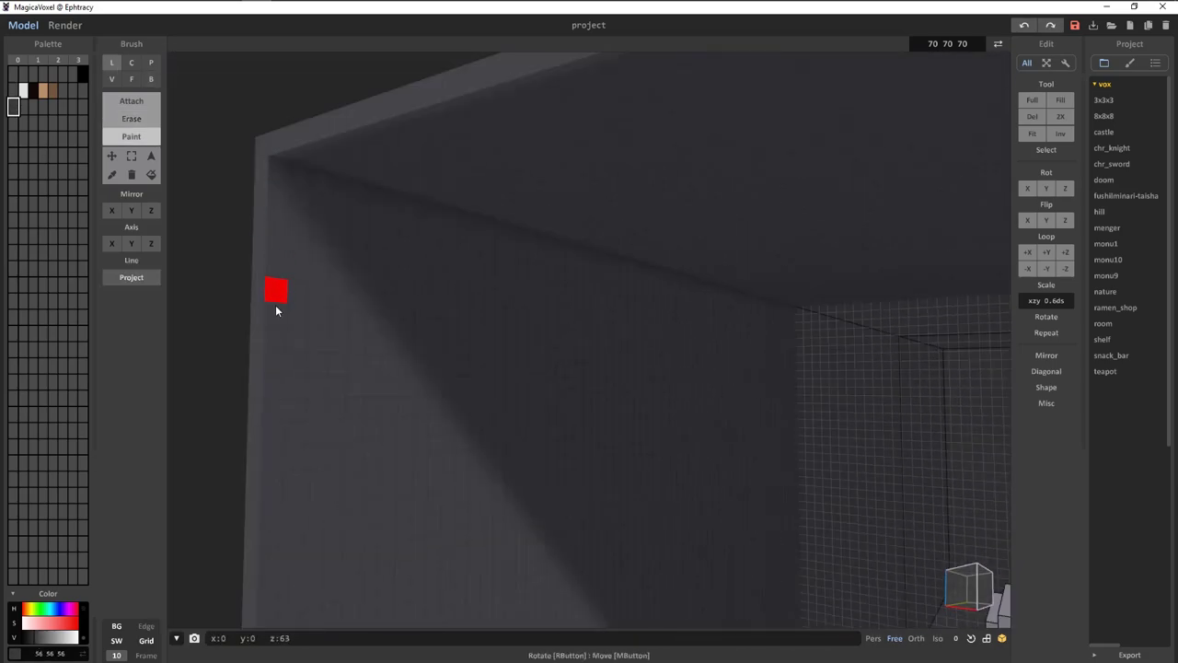
Pan and orbit along the corridor so the left brick wall and skull come into view.
middle_click_drag(609, 357, 502, 251)
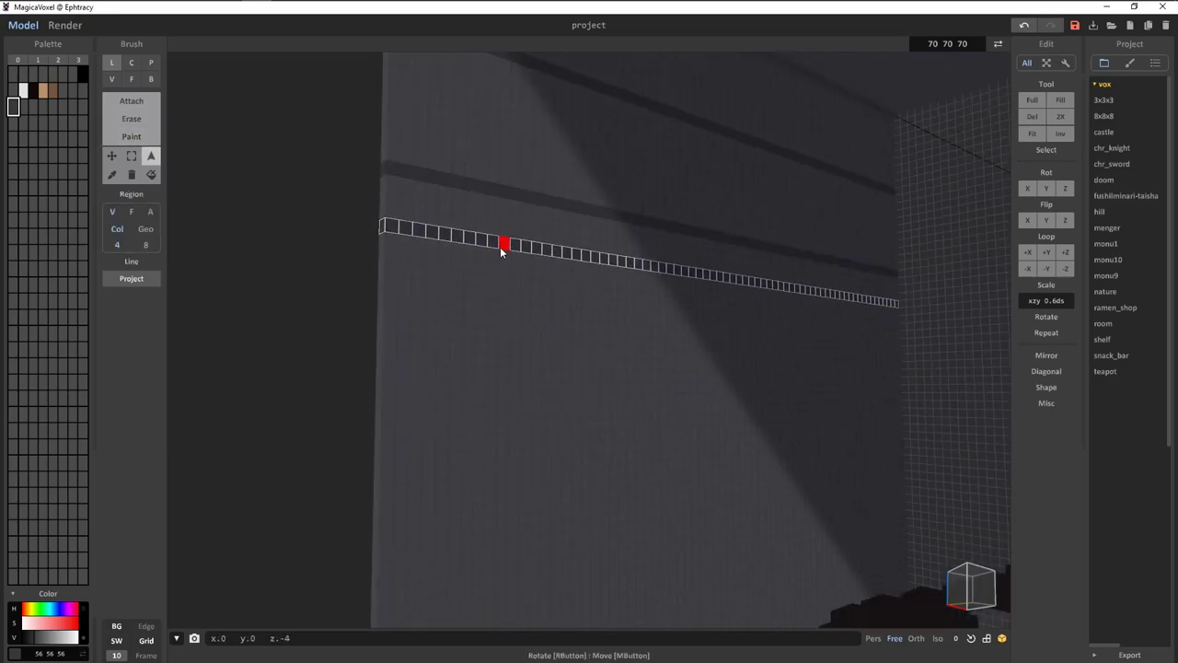
right_click_drag(500, 388, 526, 396)
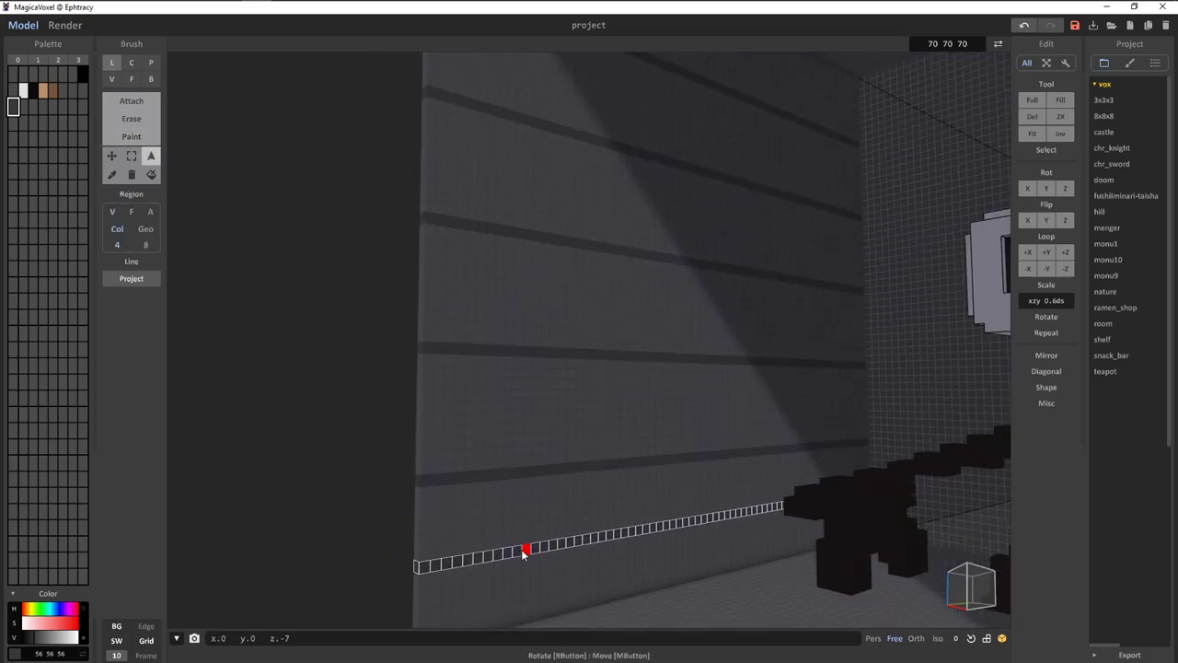
left_click(132, 156)
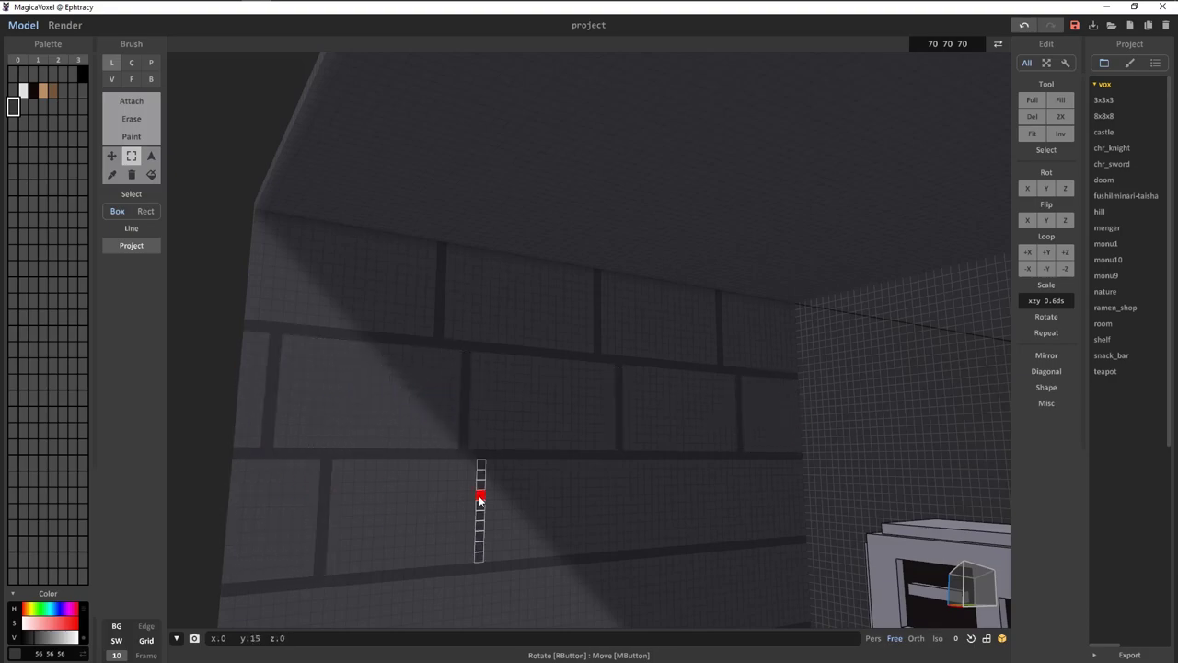
right_click_drag(773, 510, 276, 425)
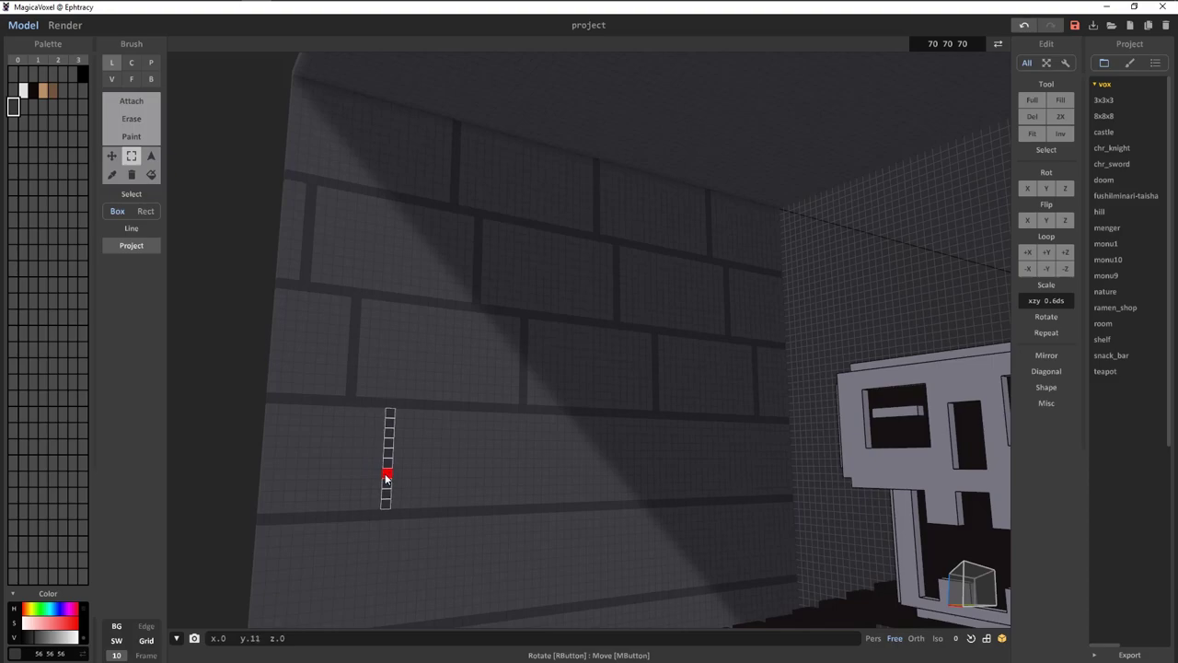
right_click_drag(781, 490, 338, 503)
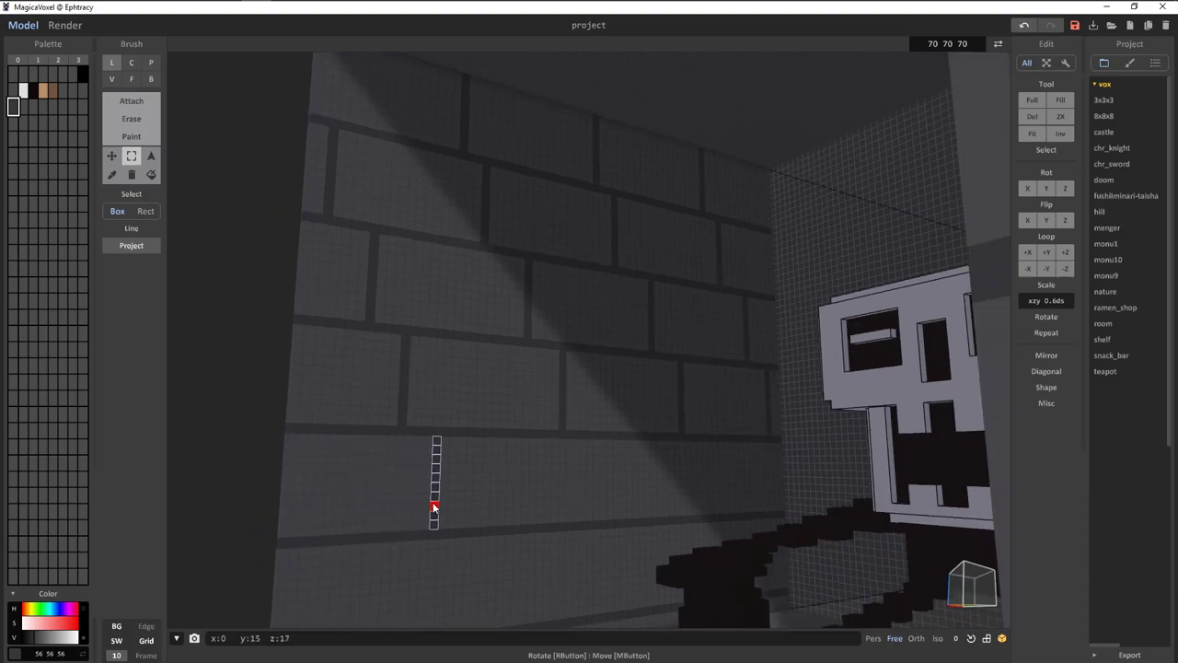
right_click_drag(304, 590, 415, 527)
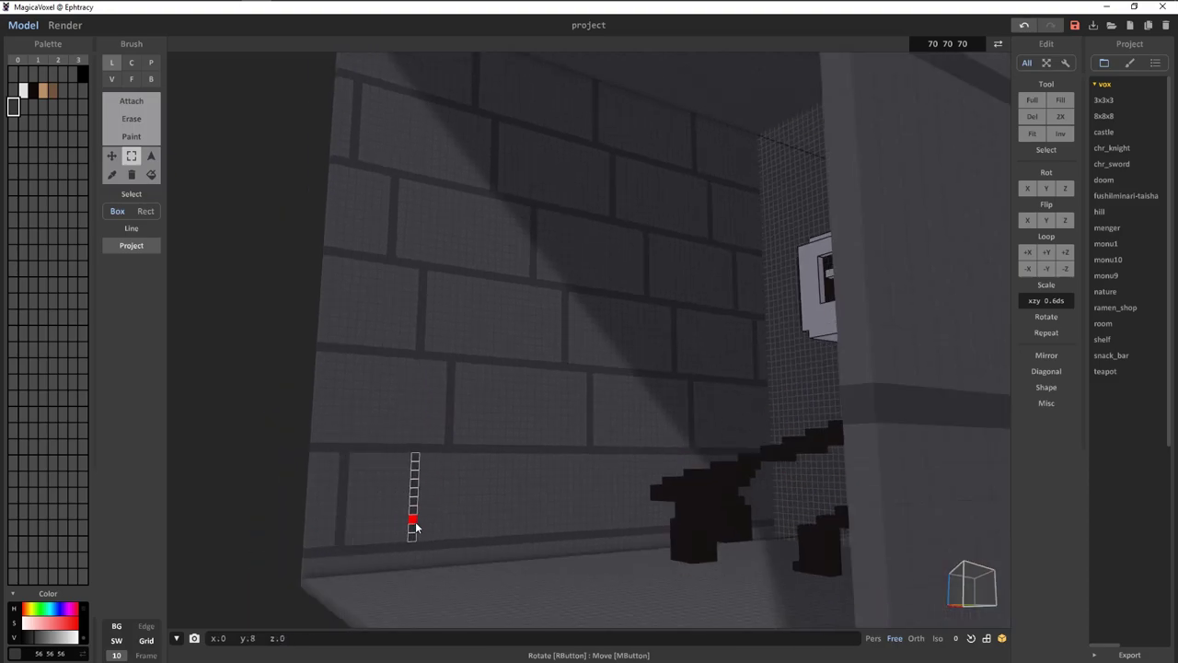
right_click_drag(574, 511, 802, 521)
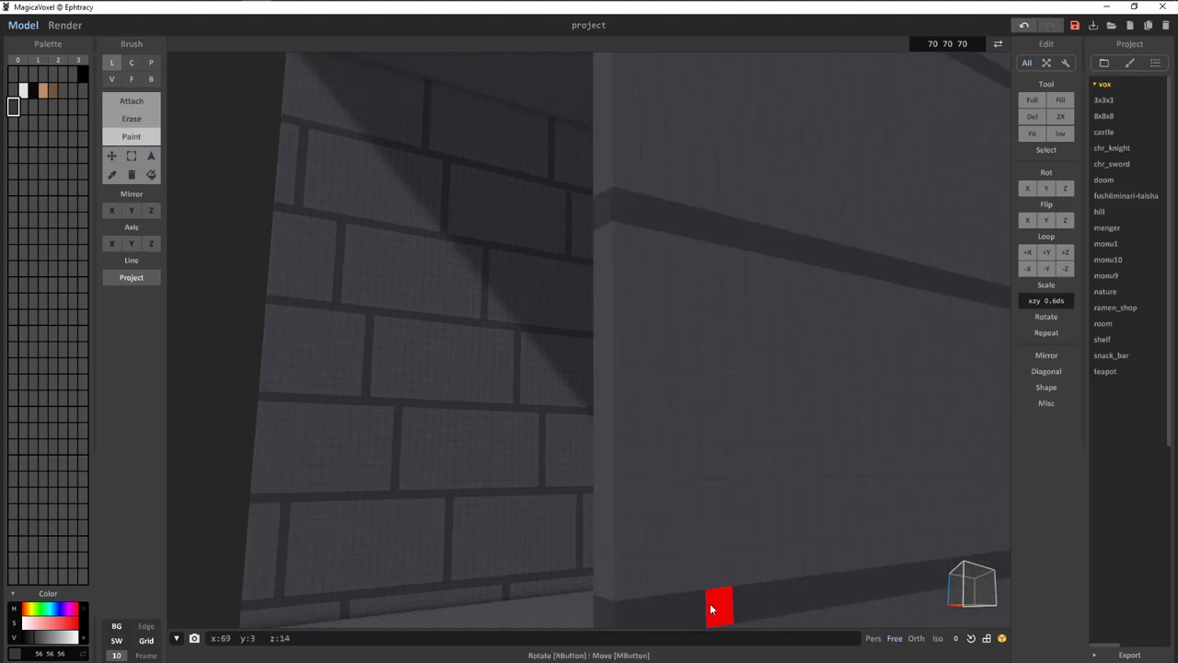
right_click_drag(479, 617, 512, 153)
Switch to the Select brush in Box mode and box-select the left wall.
key("m")
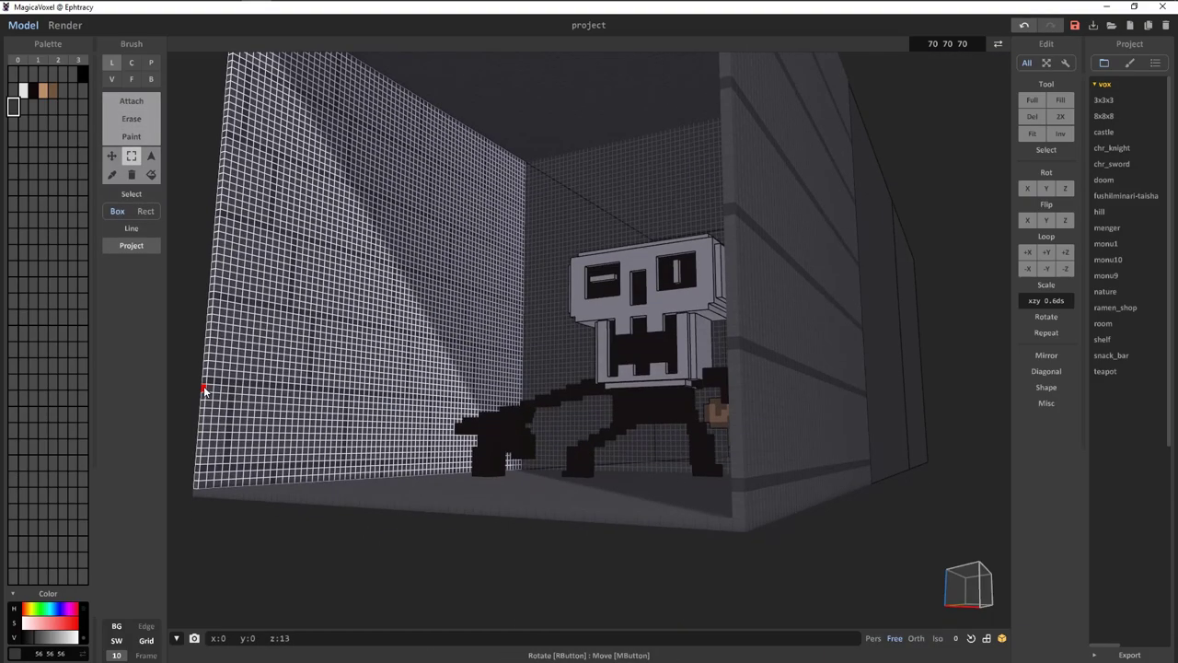
scroll(790, 555, "down", 3)
key("b")
scroll(430, 383, "up", 3)
mouse_move(430, 383)
right_mouse_down()
mouse_move(566, 275)
mouse_move(807, 510)
mouse_move(563, 552)
mouse_move(592, 387)
mouse_move(623, 500)
mouse_move(862, 411)
mouse_move(574, 522)
mouse_move(498, 273)
right_mouse_up()
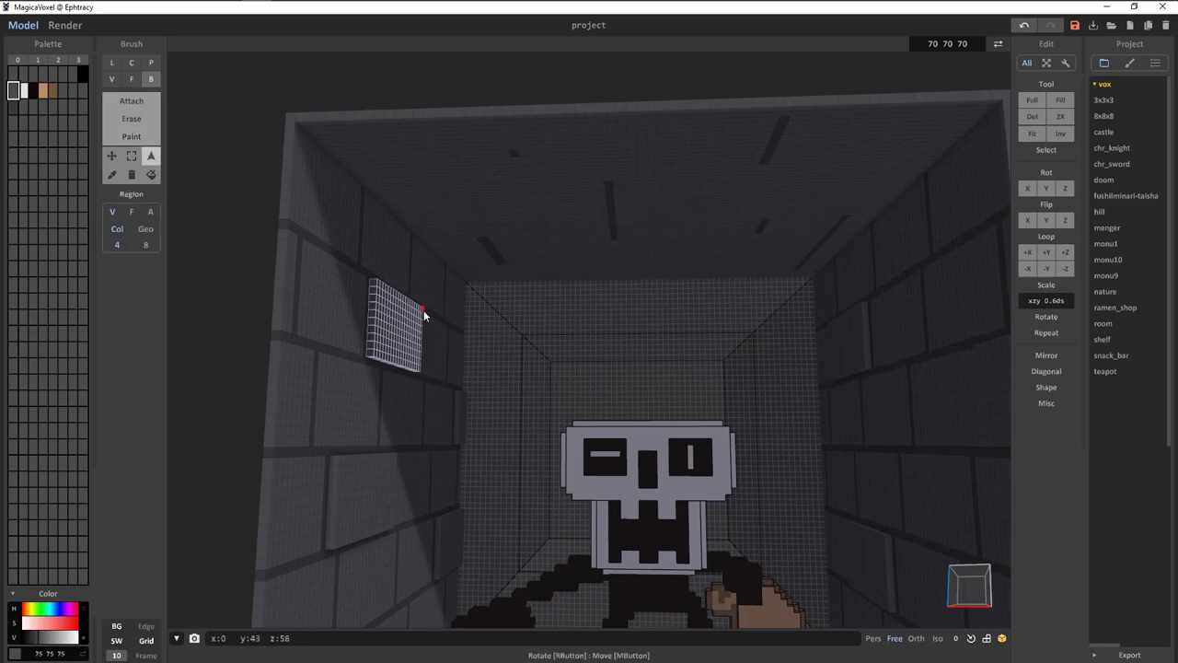
Orbit close around the left brick wall to view it from several angles.
mouse_move(515, 214)
right_mouse_down()
mouse_move(488, 255)
mouse_move(664, 374)
mouse_move(618, 381)
mouse_move(335, 280)
mouse_move(487, 431)
mouse_move(767, 319)
mouse_move(326, 378)
mouse_move(598, 395)
mouse_move(642, 413)
mouse_move(952, 158)
mouse_move(591, 308)
mouse_move(571, 350)
mouse_move(644, 329)
mouse_move(472, 339)
mouse_move(858, 413)
mouse_move(244, 467)
mouse_move(295, 258)
mouse_move(544, 244)
right_mouse_up()
mouse_move(619, 244)
right_mouse_down()
mouse_move(760, 139)
mouse_move(641, 242)
mouse_move(620, 243)
right_mouse_up()
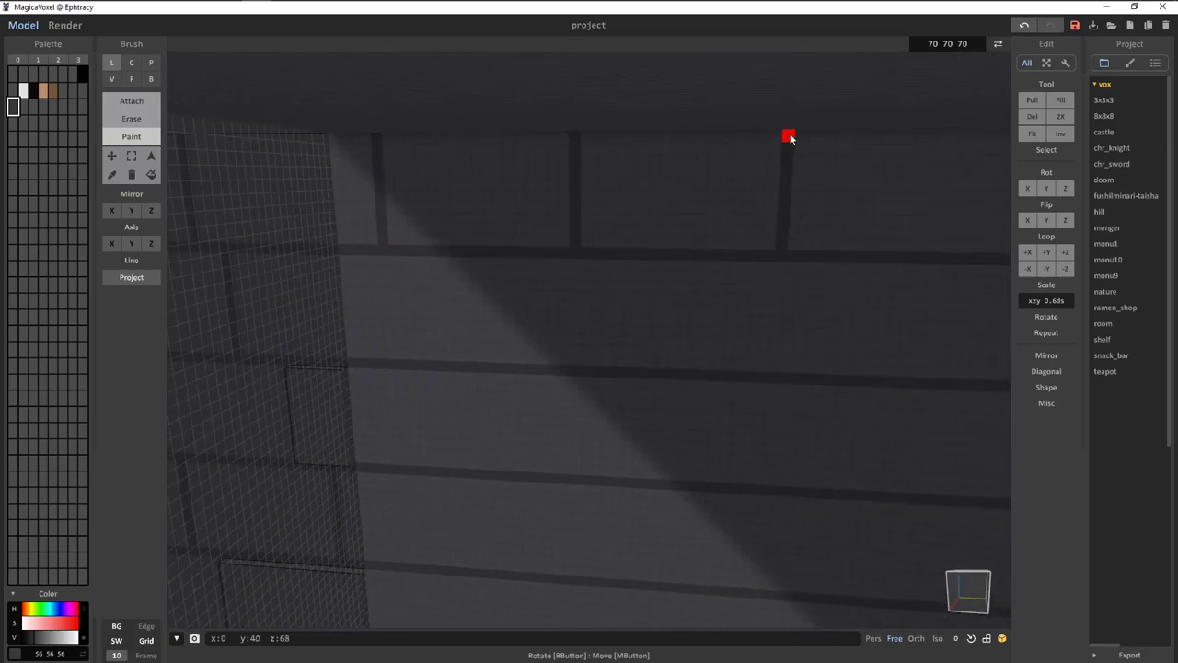
right_click_drag(789, 137, 742, 218)
mouse_move(787, 173)
right_mouse_down()
mouse_move(758, 176)
mouse_move(377, 369)
right_mouse_up()
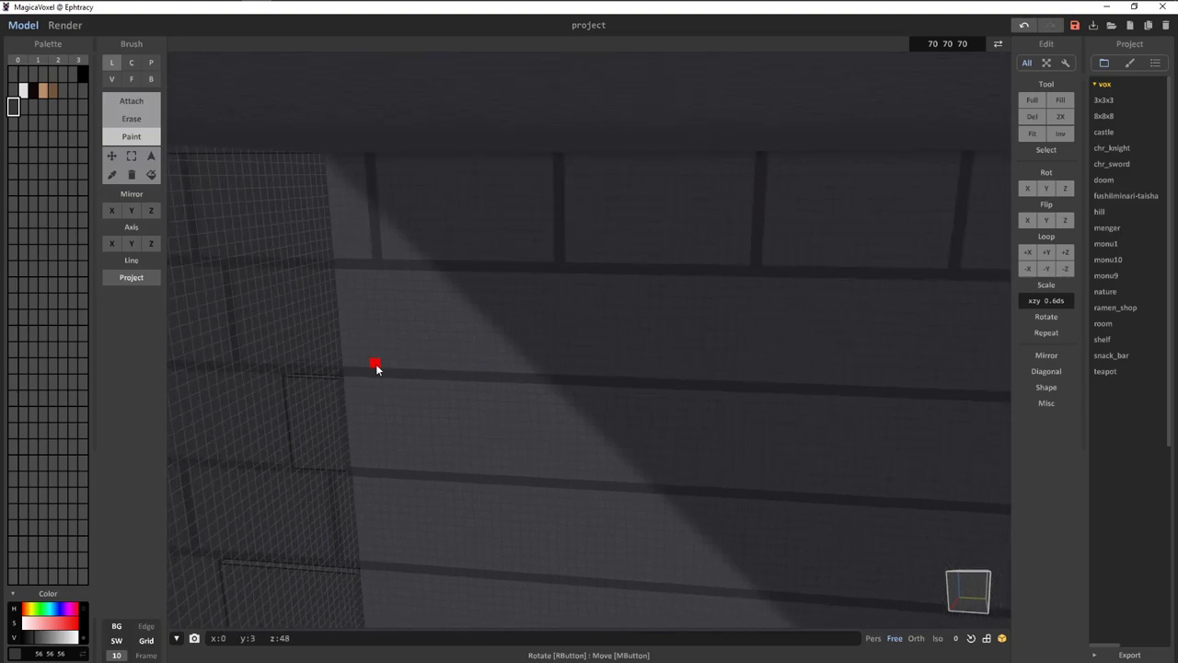
mouse_move(781, 360)
right_mouse_down()
mouse_move(875, 390)
mouse_move(452, 476)
mouse_move(697, 500)
mouse_move(821, 463)
mouse_move(389, 583)
mouse_move(647, 442)
mouse_move(618, 410)
mouse_move(614, 443)
mouse_move(660, 433)
mouse_move(660, 534)
mouse_move(752, 442)
mouse_move(441, 560)
mouse_move(581, 415)
mouse_move(700, 489)
mouse_move(763, 421)
mouse_move(750, 524)
mouse_move(503, 421)
mouse_move(558, 447)
mouse_move(678, 444)
mouse_move(607, 479)
mouse_move(686, 468)
mouse_move(692, 546)
mouse_move(400, 193)
mouse_move(387, 285)
mouse_move(500, 71)
mouse_move(652, 521)
mouse_move(638, 442)
mouse_move(734, 470)
mouse_move(837, 418)
mouse_move(319, 408)
mouse_move(694, 498)
mouse_move(617, 491)
mouse_move(636, 426)
mouse_move(559, 500)
mouse_move(615, 365)
mouse_move(908, 526)
mouse_move(939, 229)
mouse_move(605, 318)
mouse_move(847, 352)
mouse_move(560, 513)
mouse_move(470, 515)
mouse_move(740, 321)
right_mouse_up()
Undo the last wall stroke and cycle through Select, Box and Line brush modes.
key("ctrl+z")
key("ctrl+z")
key("s")
key("b")
key("l")
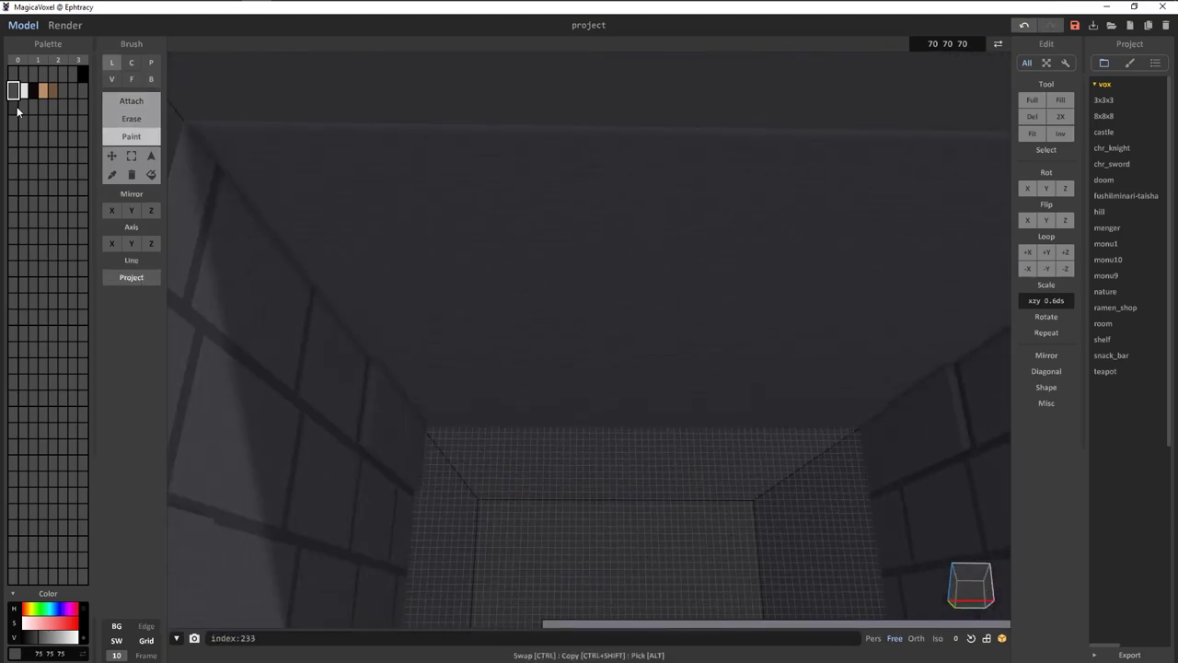
key("s")
mouse_move(332, 417)
right_mouse_down()
mouse_move(317, 493)
mouse_move(344, 344)
mouse_move(488, 300)
mouse_move(613, 388)
mouse_move(691, 410)
mouse_move(524, 466)
mouse_move(487, 463)
mouse_move(555, 367)
mouse_move(237, 158)
mouse_move(571, 417)
mouse_move(605, 519)
mouse_move(525, 415)
mouse_move(616, 368)
mouse_move(502, 264)
mouse_move(999, 86)
right_mouse_up()
key("ctrl+z")
key("ctrl+y")
Switch to Attach mode with mid-grey as the colour for floor debris.
scroll(605, 519, "up", 5)
key("a")
left_click(526, 415, "alt")
scroll(575, 229, "up", 5)
Paint a dark mortar line on the wall using the Paint Line brush.
key("l")
key("d")
mouse_move(301, 197)
right_mouse_down()
mouse_move(202, 307)
mouse_move(645, 576)
mouse_move(886, 584)
mouse_move(576, 342)
mouse_move(639, 321)
mouse_move(642, 255)
right_mouse_up()
left_click_drag(598, 253, 605, 167)
Orbit around and along the brick wall to inspect the joints.
mouse_move(606, 166)
right_mouse_down()
mouse_move(691, 252)
mouse_move(527, 257)
right_mouse_up()
mouse_move(722, 195)
right_mouse_down()
mouse_move(562, 384)
mouse_move(626, 384)
mouse_move(678, 281)
mouse_move(607, 406)
mouse_move(678, 408)
mouse_move(715, 513)
mouse_move(926, 426)
mouse_move(507, 416)
right_mouse_up()
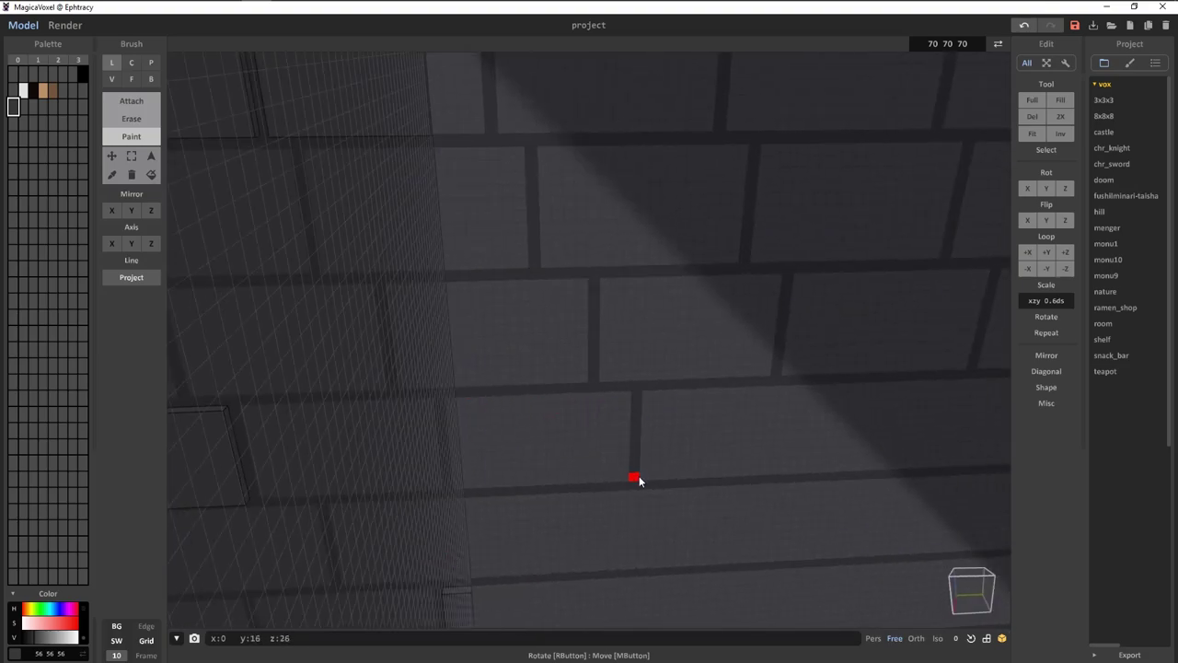
mouse_move(639, 480)
right_mouse_down()
mouse_move(741, 471)
mouse_move(491, 487)
mouse_move(547, 479)
mouse_move(575, 402)
mouse_move(660, 415)
mouse_move(347, 504)
right_mouse_up()
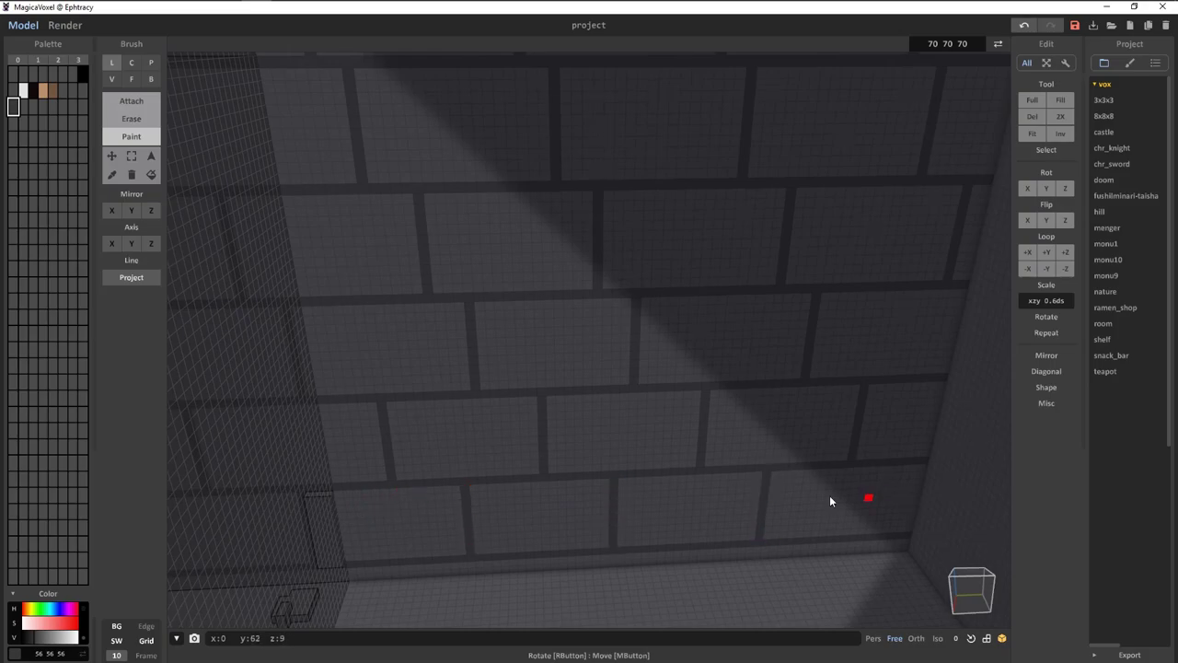
mouse_move(867, 478)
right_mouse_down()
mouse_move(571, 550)
mouse_move(485, 542)
right_mouse_up()
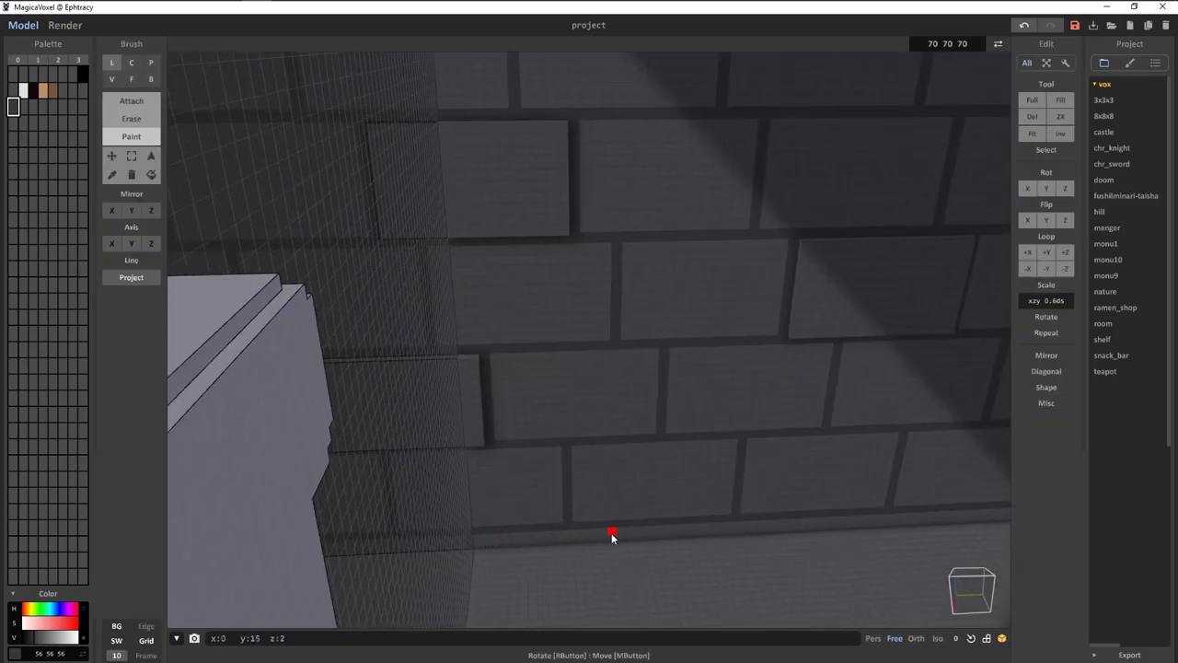
mouse_move(613, 535)
right_mouse_down()
mouse_move(724, 528)
mouse_move(626, 518)
mouse_move(349, 565)
mouse_move(500, 581)
mouse_move(842, 540)
right_mouse_up()
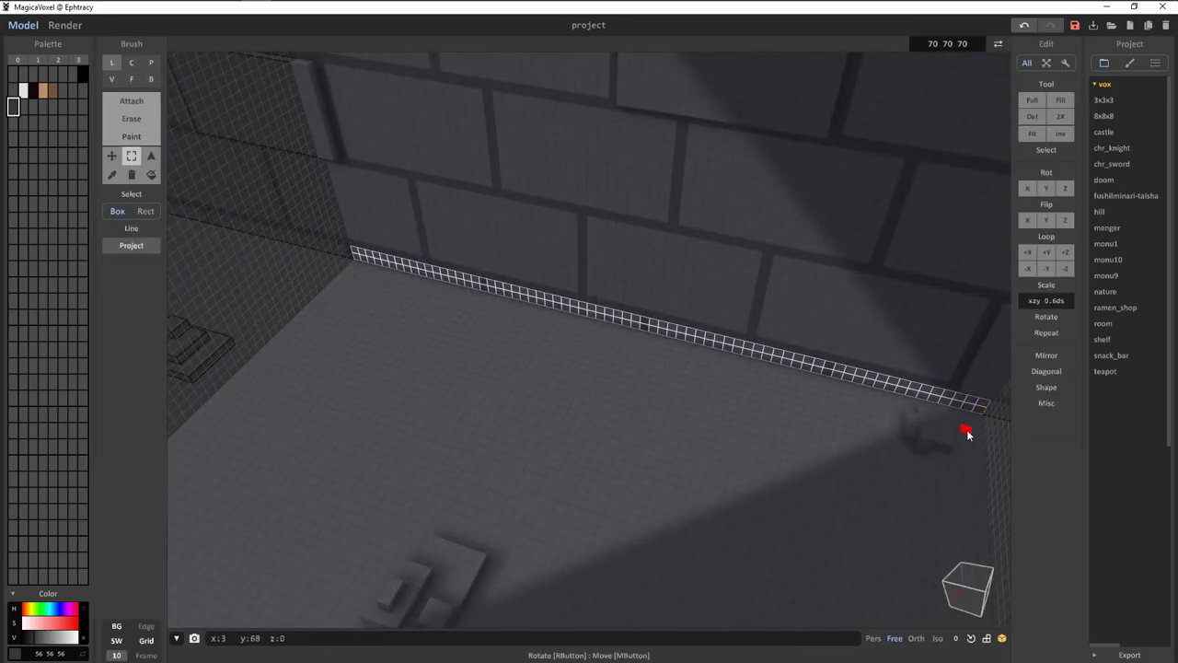
right_click_drag(963, 429, 169, 401)
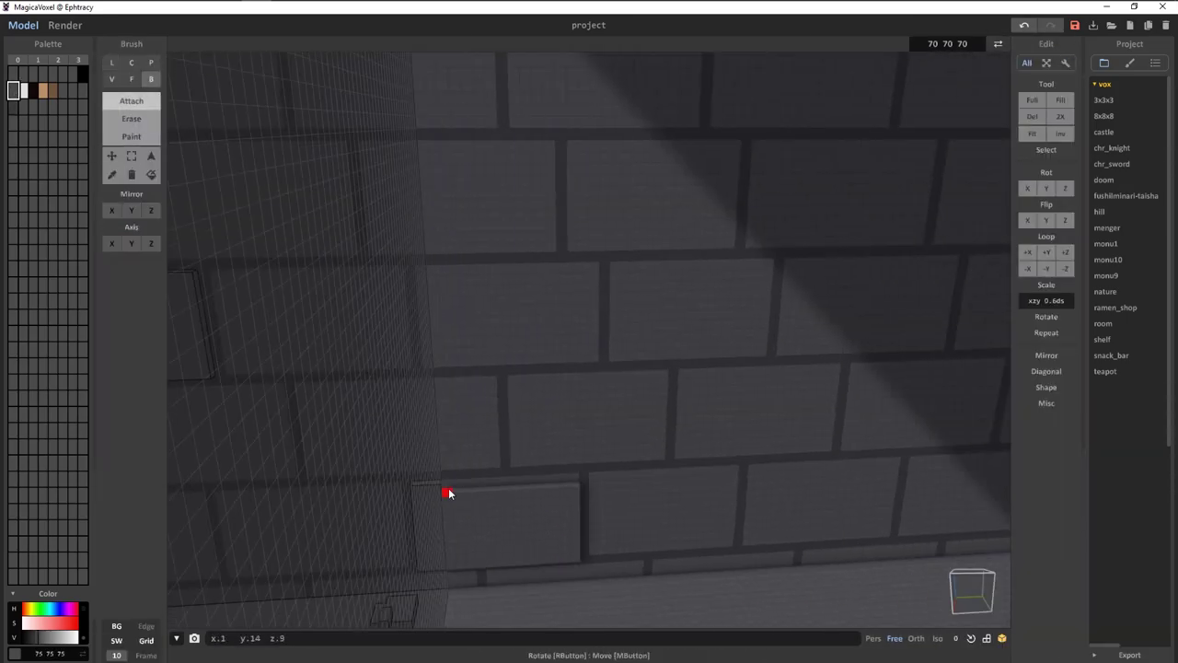
Swing the view into the corridor interior and look straight down it at the skull.
right_click_drag(449, 493, 716, 356)
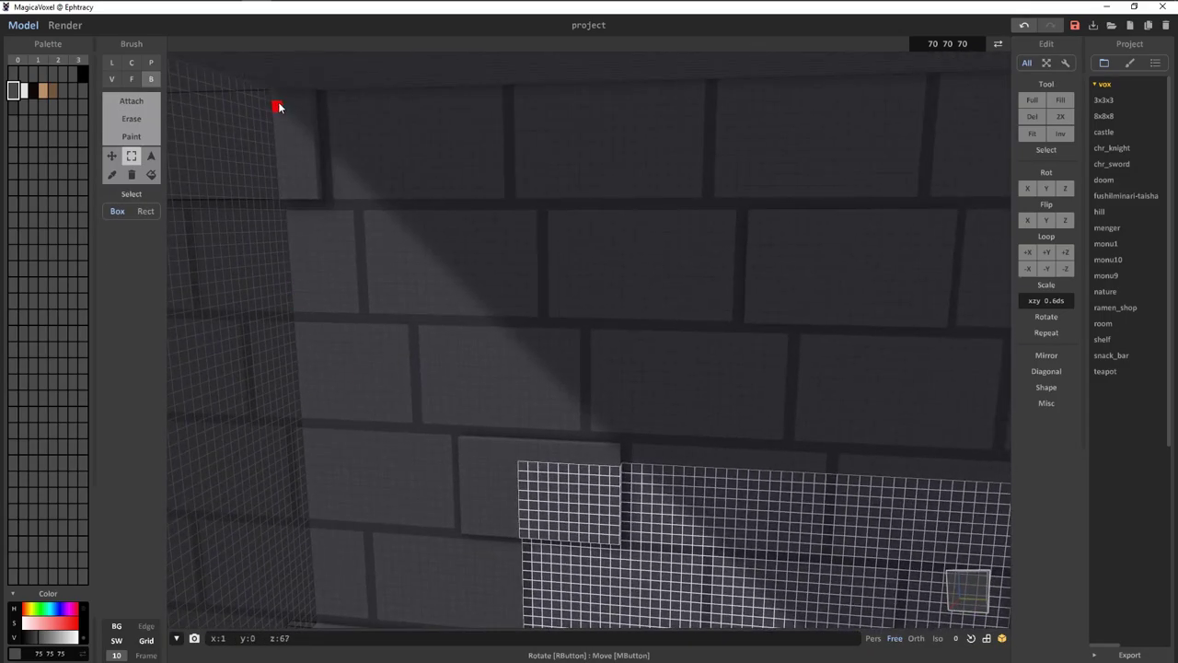
mouse_move(278, 108)
right_mouse_down()
mouse_move(463, 544)
mouse_move(434, 378)
mouse_move(740, 426)
mouse_move(488, 478)
mouse_move(960, 421)
mouse_move(801, 474)
right_mouse_up()
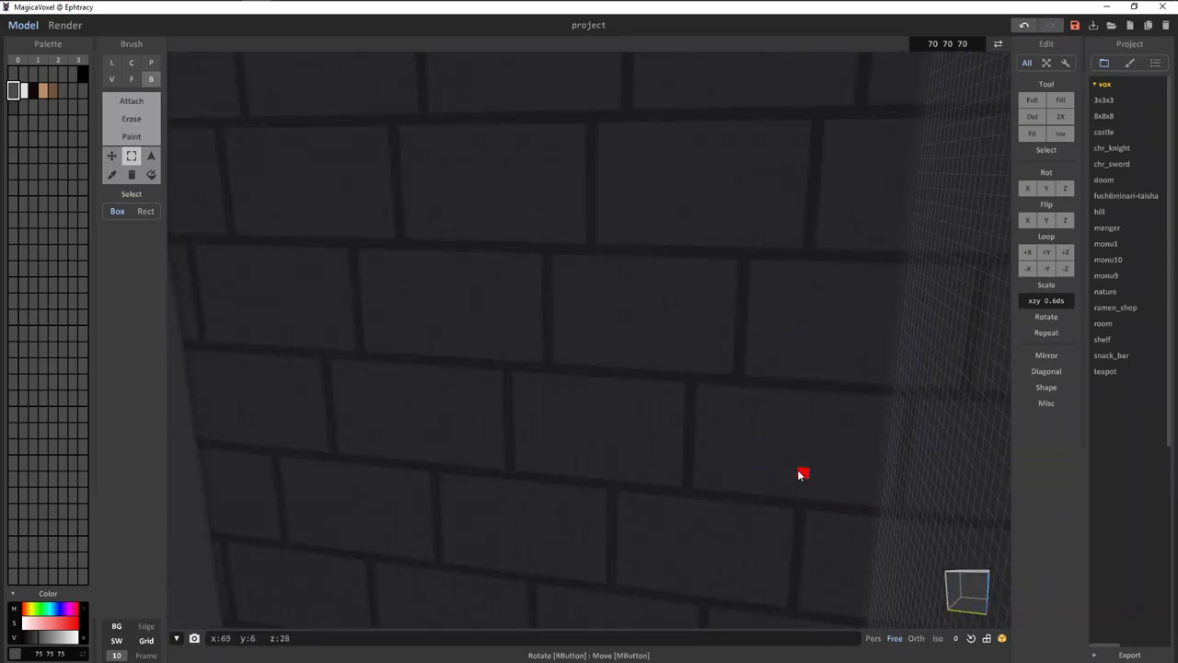
mouse_move(460, 402)
right_mouse_down()
mouse_move(264, 163)
mouse_move(460, 279)
mouse_move(525, 438)
right_mouse_up()
right_click_drag(527, 485, 400, 561)
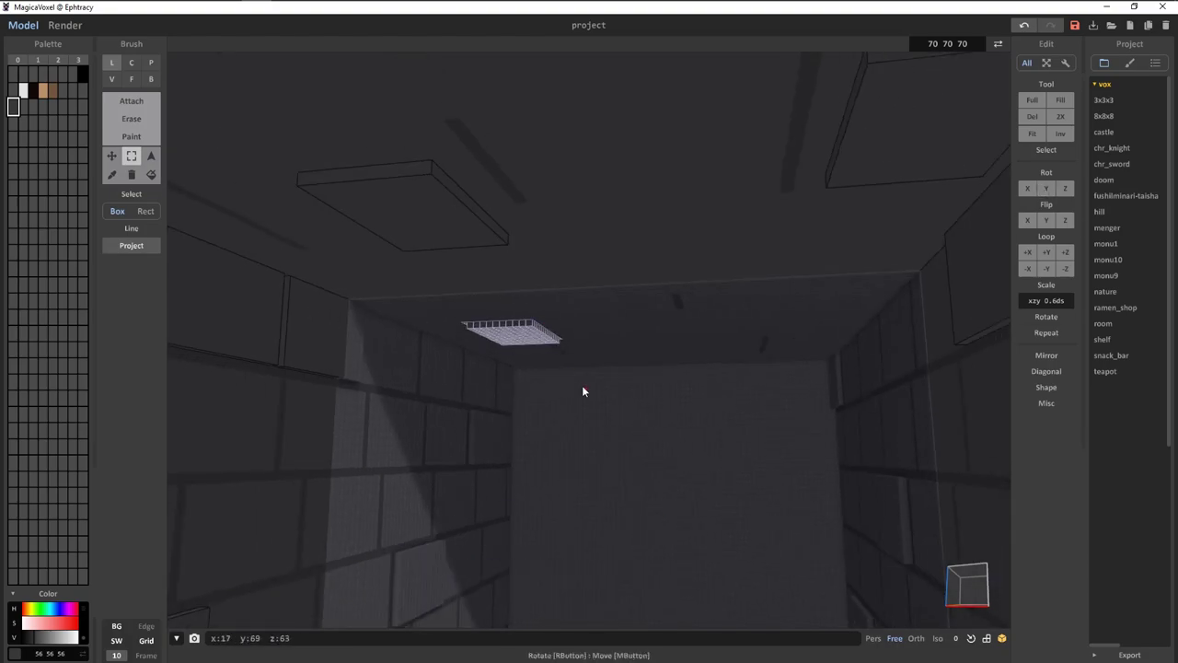
right_click_drag(582, 392, 471, 302)
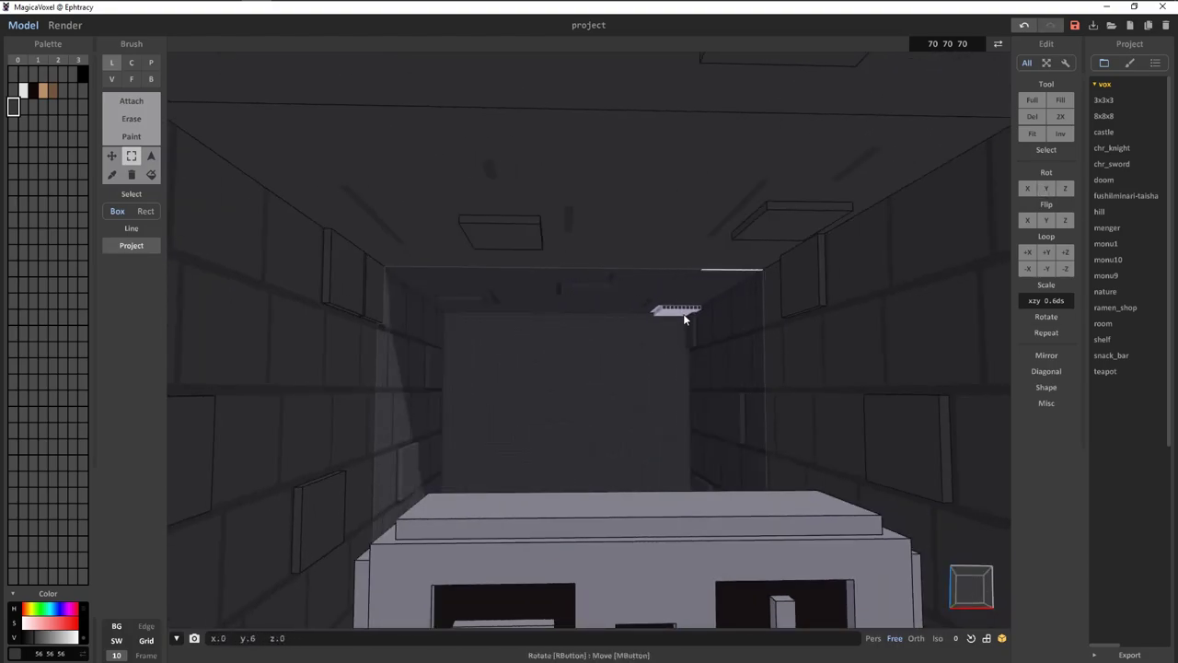
right_click_drag(683, 313, 615, 467)
Add a voxel block on the wall beside the skull and colour it orange for the flame lamp.
key("Tab")
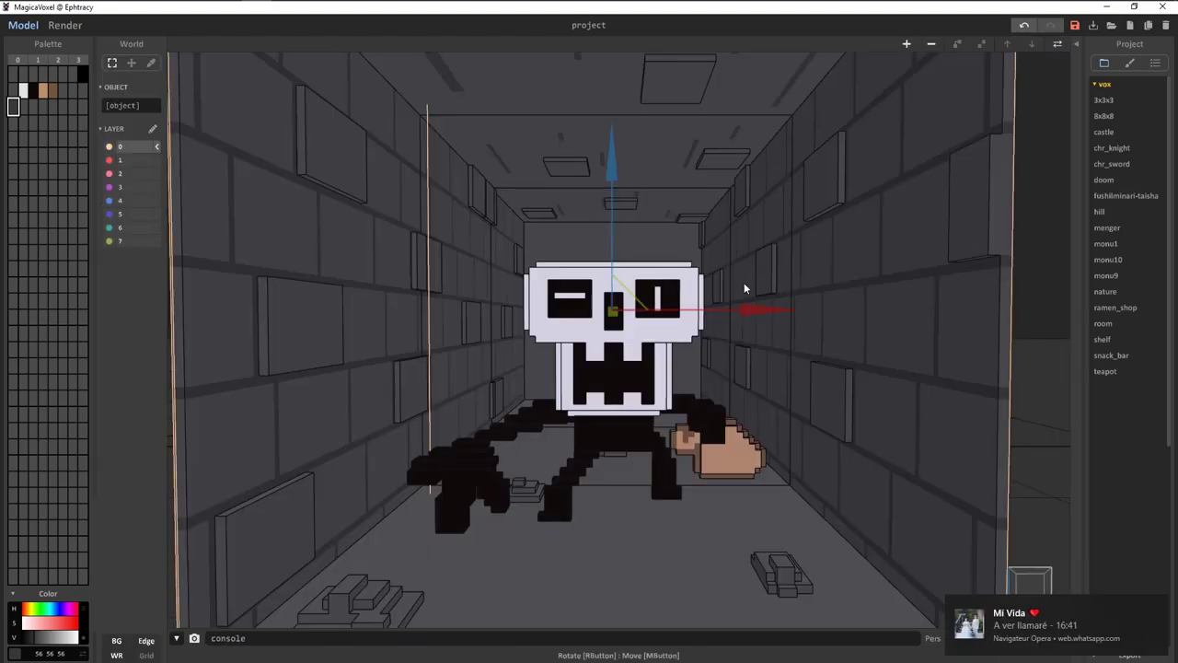
mouse_move(744, 283)
right_mouse_down()
mouse_move(400, 340)
mouse_move(655, 172)
mouse_move(761, 250)
right_mouse_up()
key("Tab")
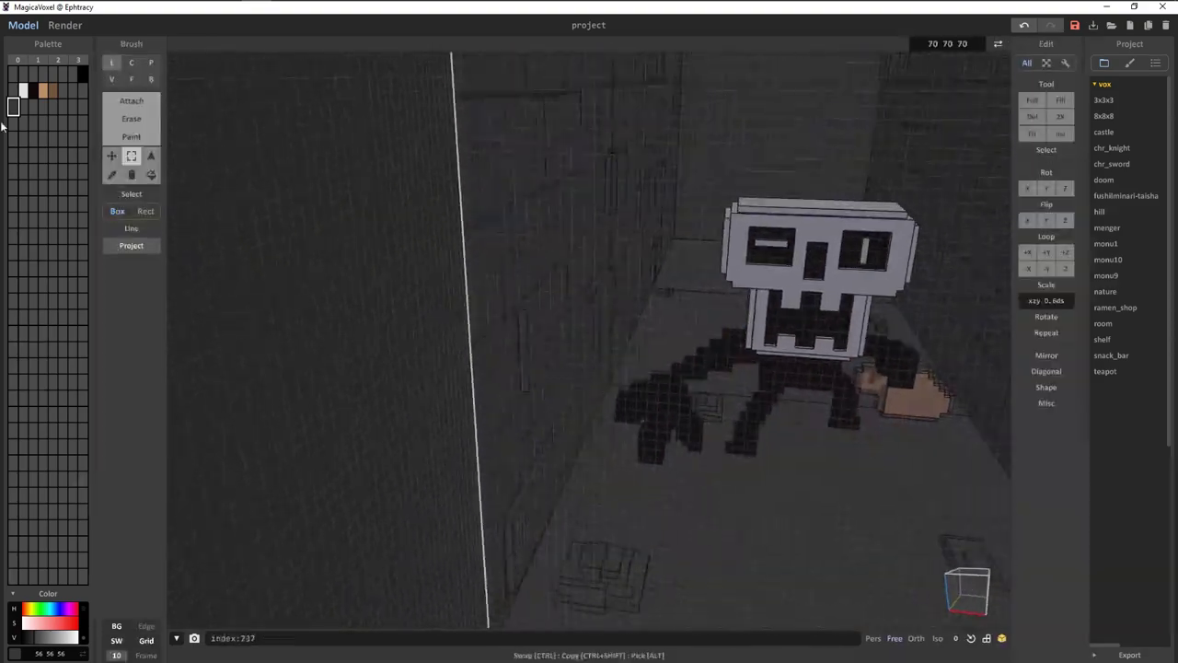
mouse_move(644, 322)
right_mouse_down()
mouse_move(559, 471)
mouse_move(617, 371)
right_mouse_up()
left_click(559, 471)
left_click(66, 635)
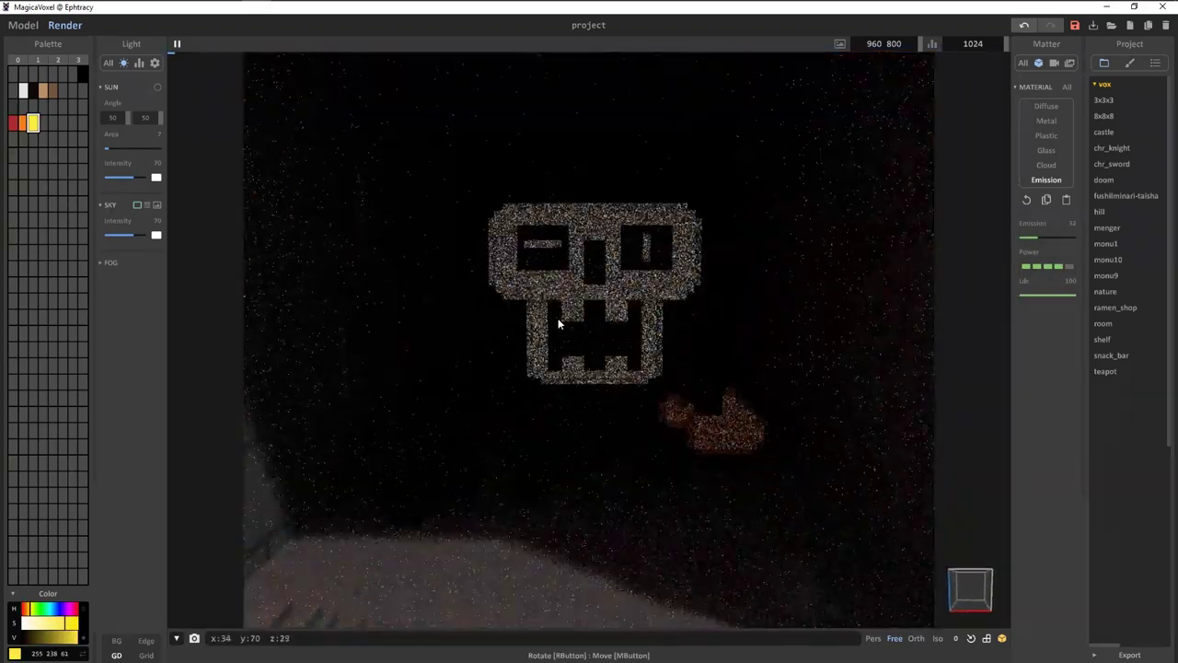
Tone down the glow and tint the dark wall palette colour warm brown.
mouse_move(558, 317)
right_mouse_down()
mouse_move(542, 294)
mouse_move(565, 298)
right_mouse_up()
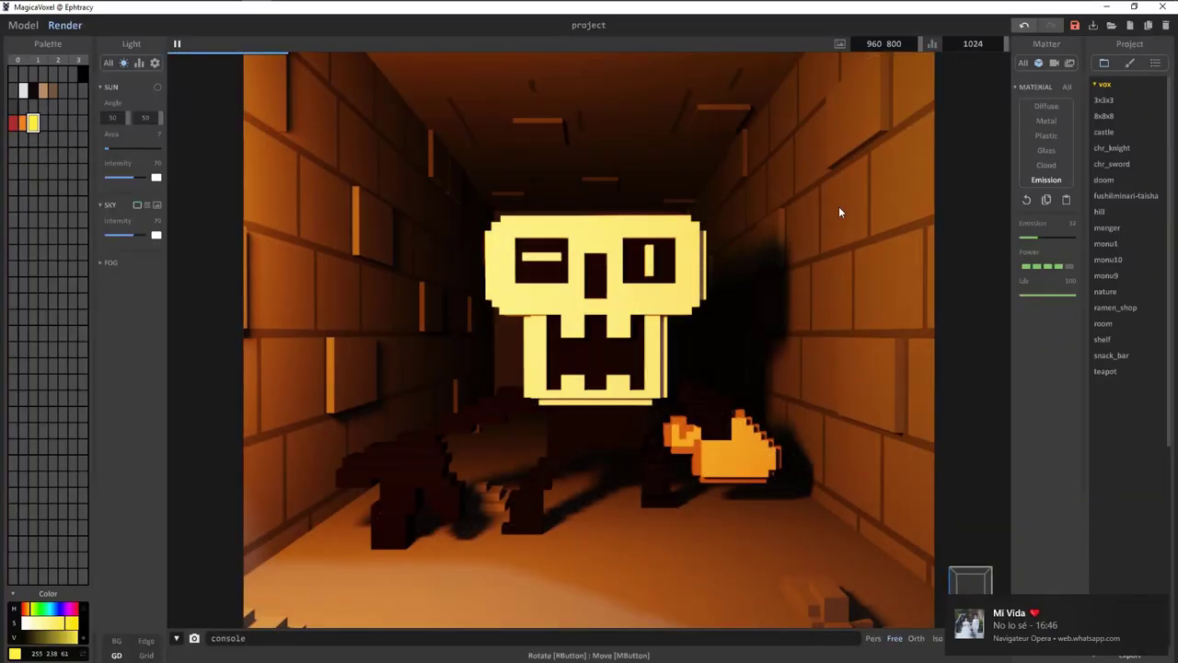
left_click(13, 105)
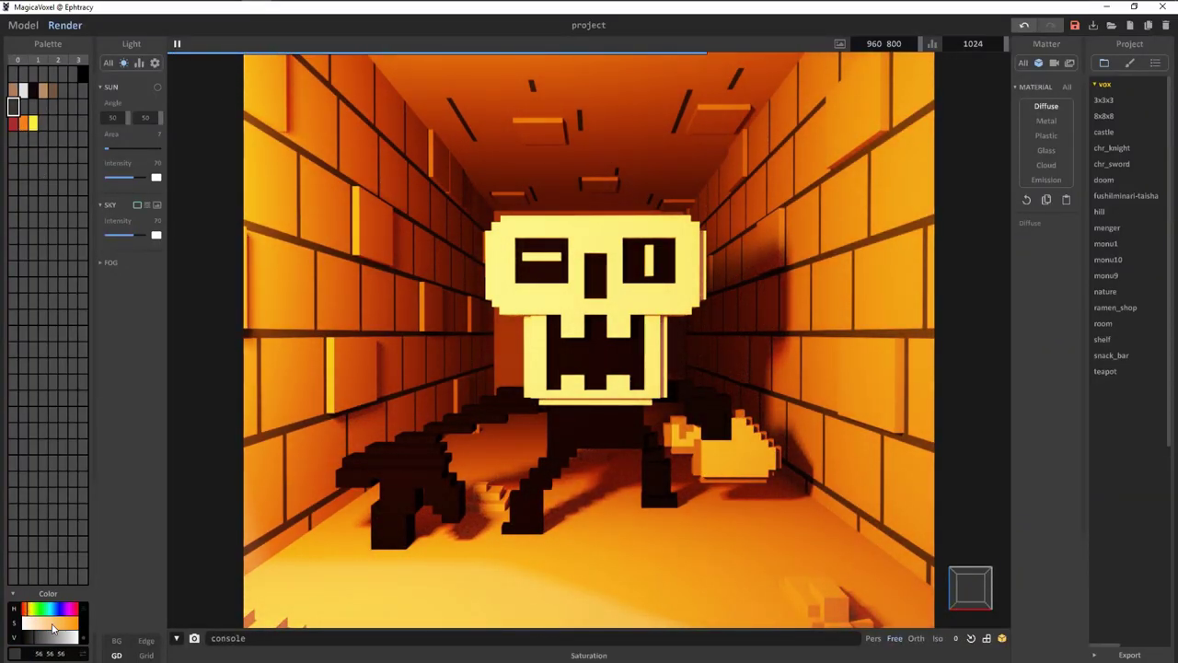
left_click(53, 629)
right_click_drag(205, 540, 223, 480)
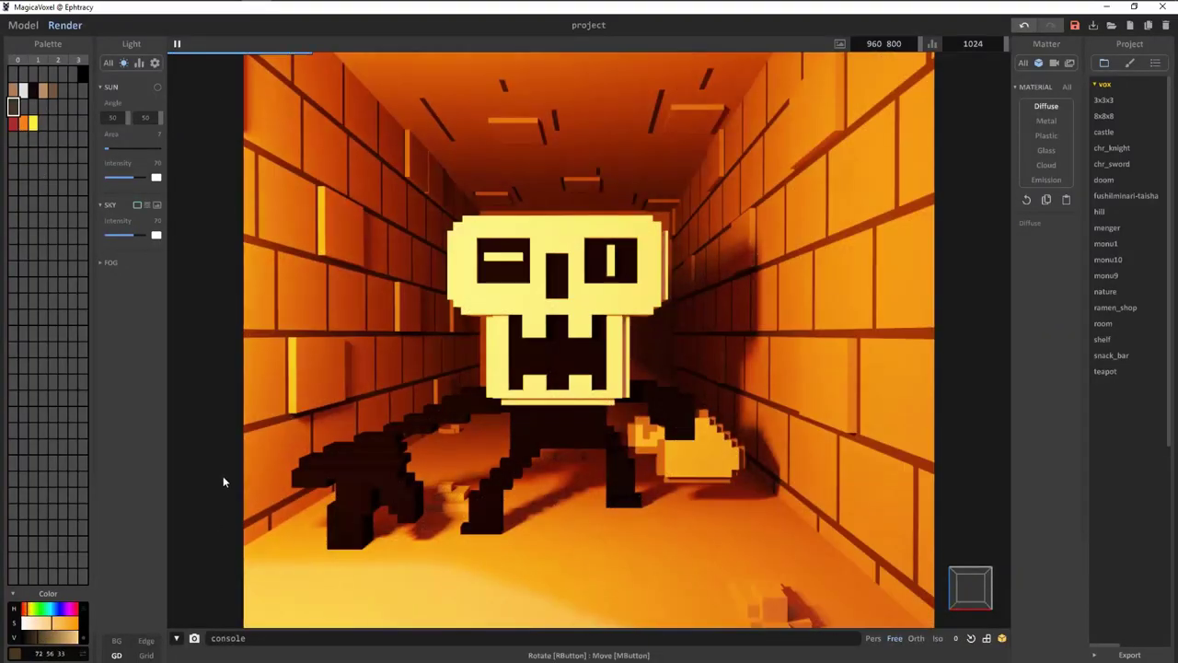
right_click_drag(331, 407, 320, 269)
left_click(23, 89)
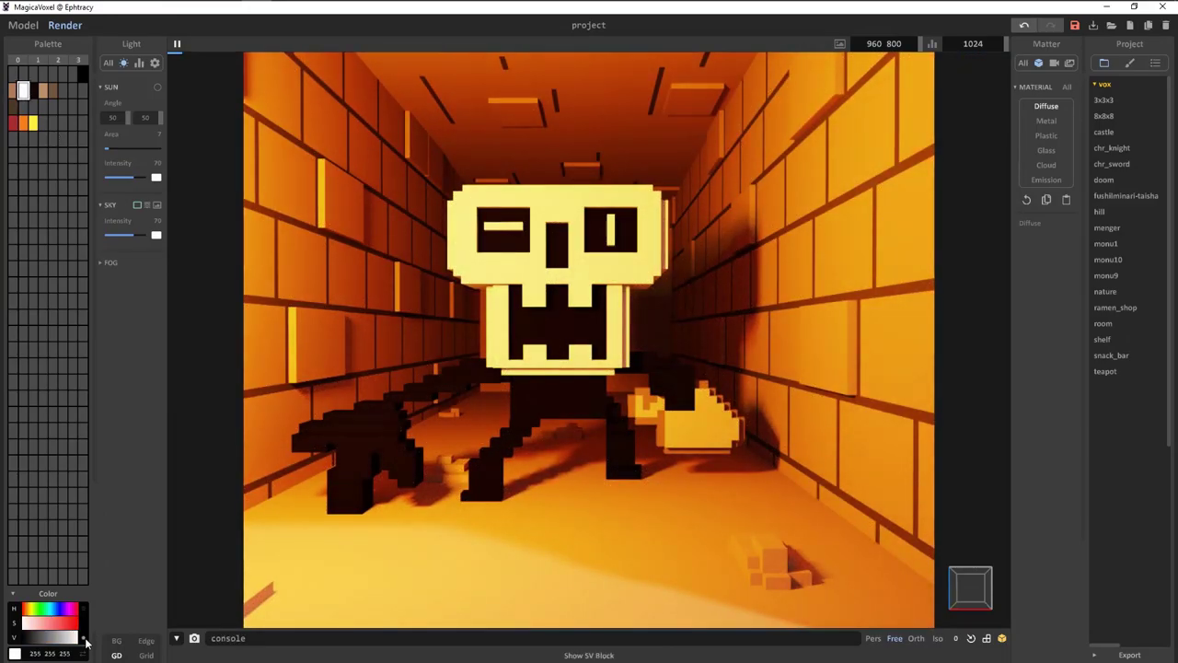
Set the render size to 1920×1080, then test fog before setting it back to zero.
type("1920 1080")
key("Return")
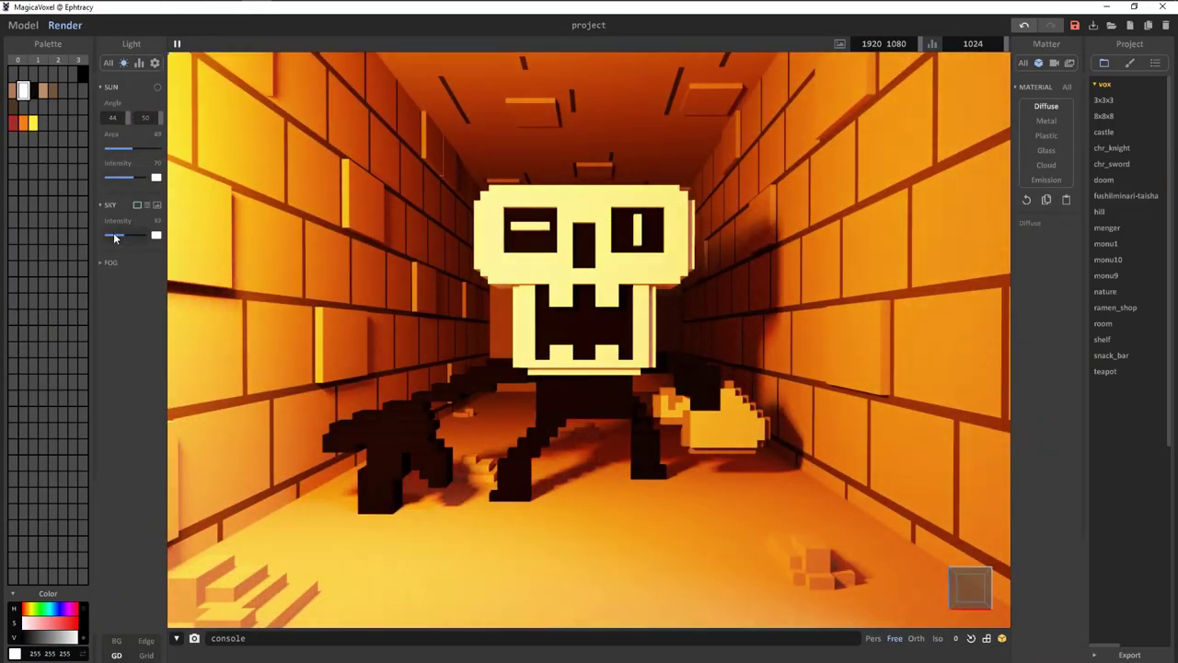
left_click(101, 262)
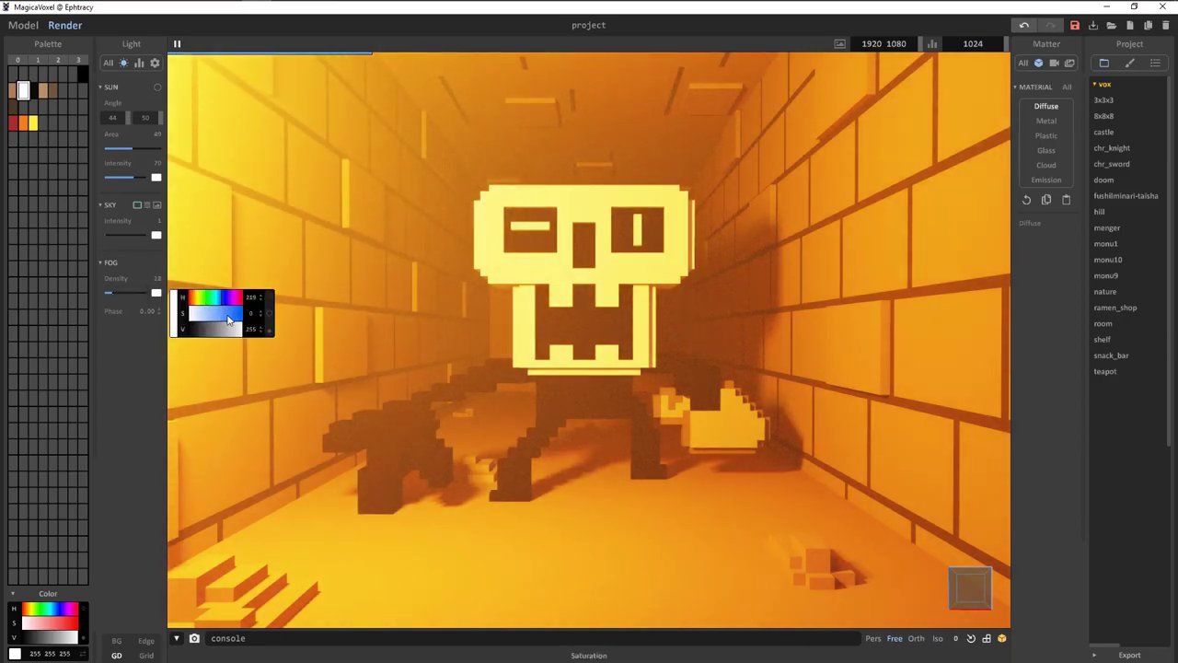
left_click_drag(116, 292, 136, 292)
left_click_drag(198, 334, 195, 337)
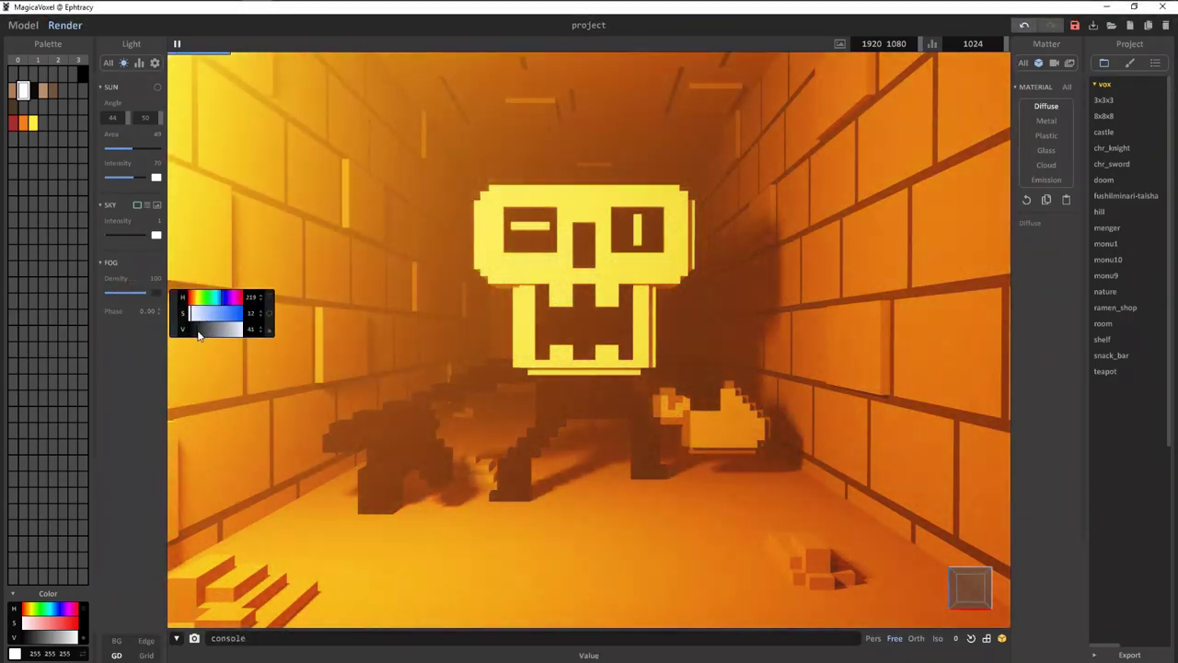
left_click_drag(138, 292, 103, 292)
Lower the emission strength of the red, yellow and orange glowing swatches.
left_click(13, 123)
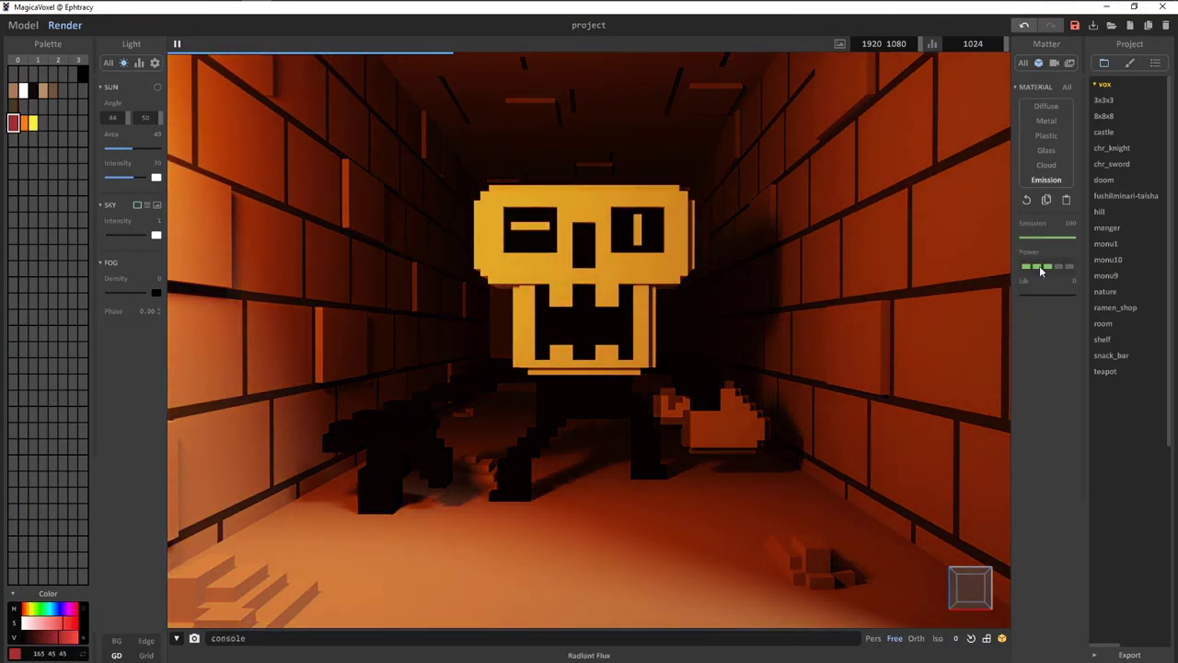
left_click(33, 126)
left_click(23, 123)
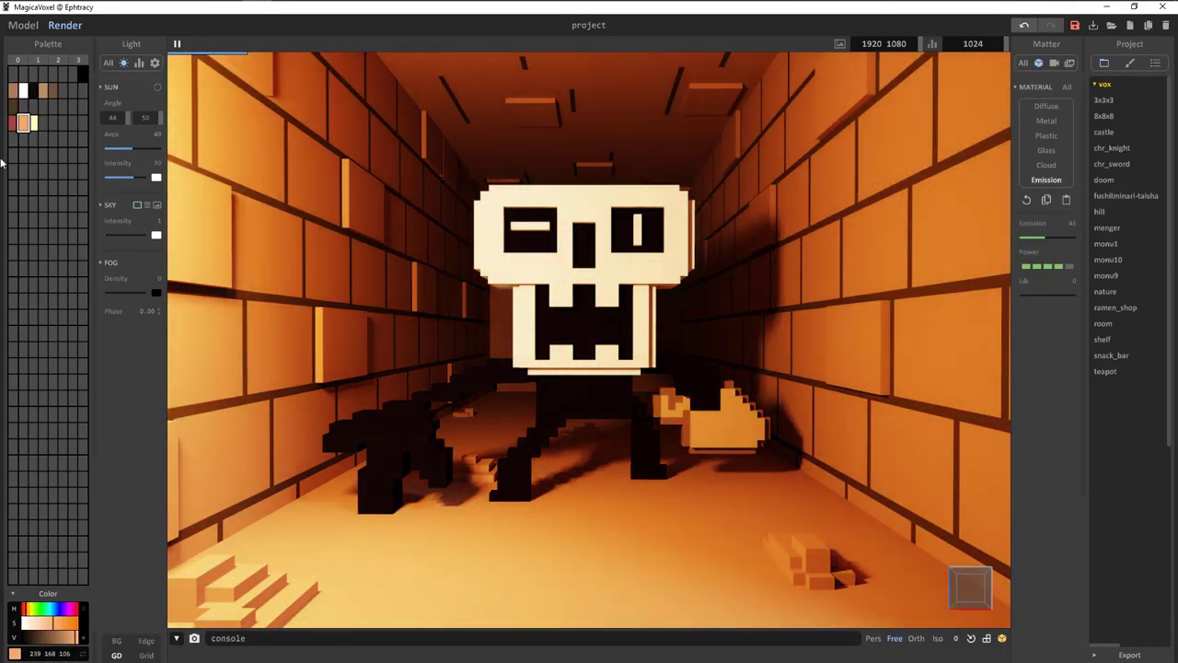
left_click(12, 122)
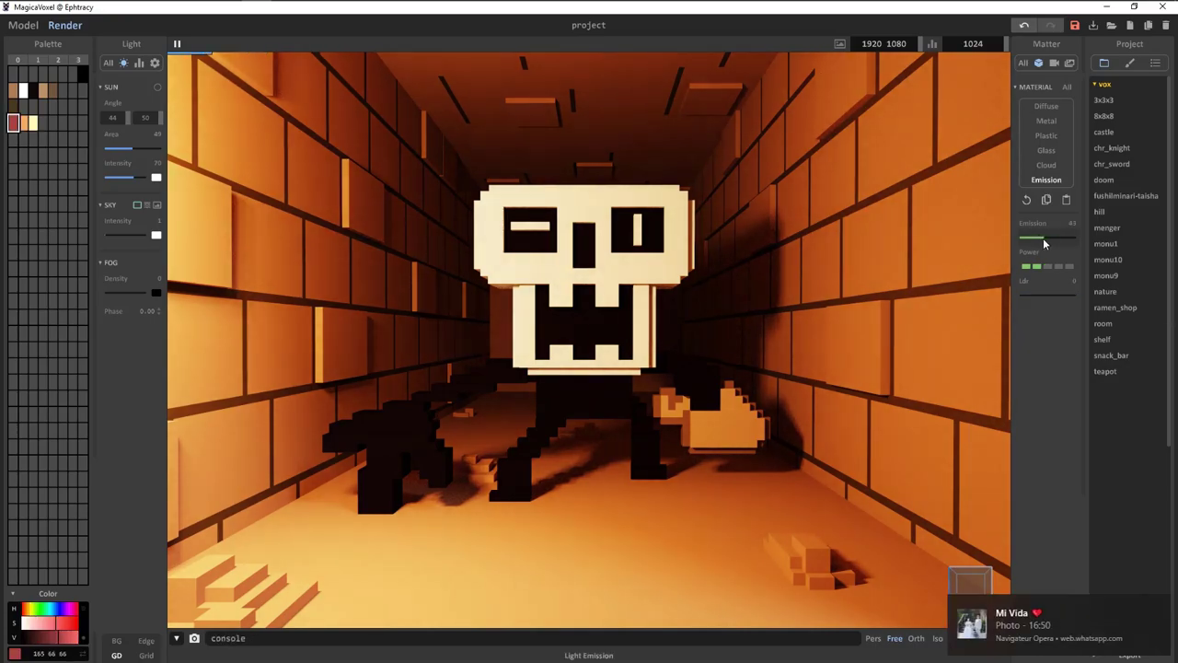
right_click_drag(871, 311, 840, 305)
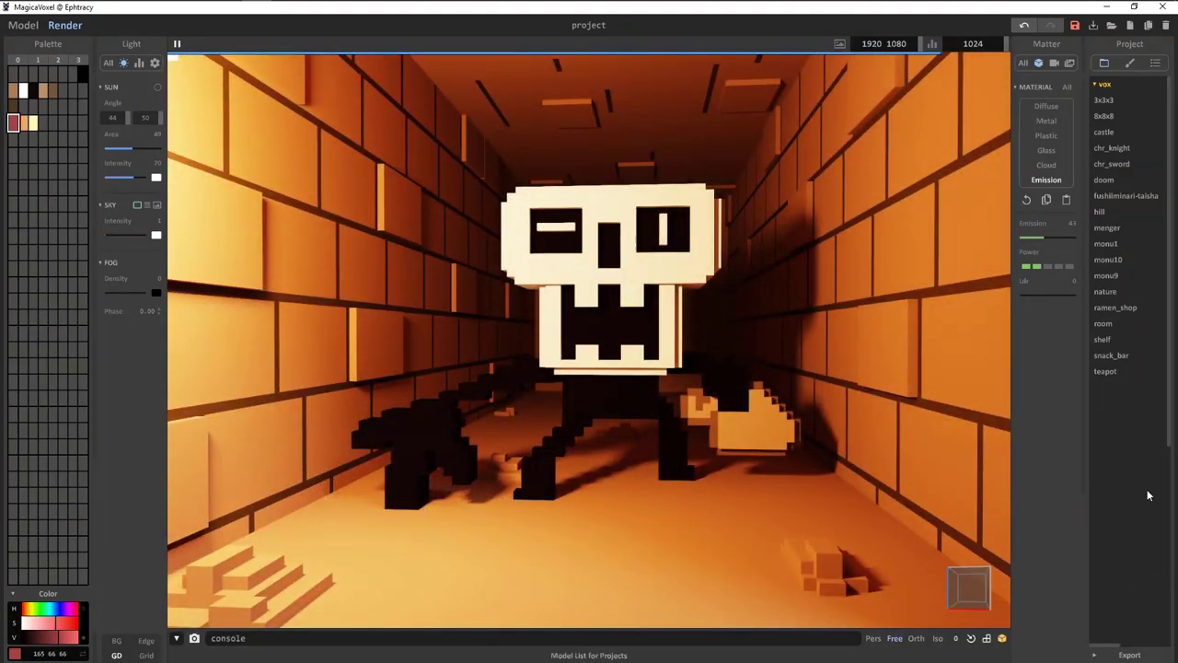
left_click(139, 62)
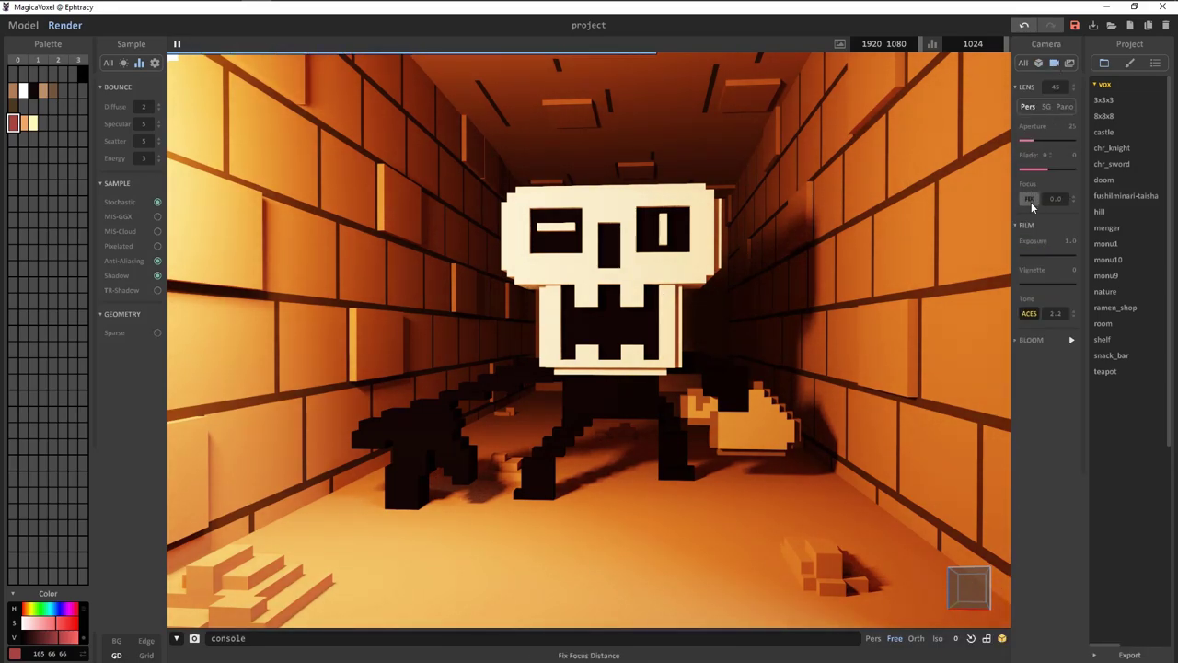
Add a camera vignette and hide the side panels to show the finished render.
left_click_drag(1022, 284, 1039, 289)
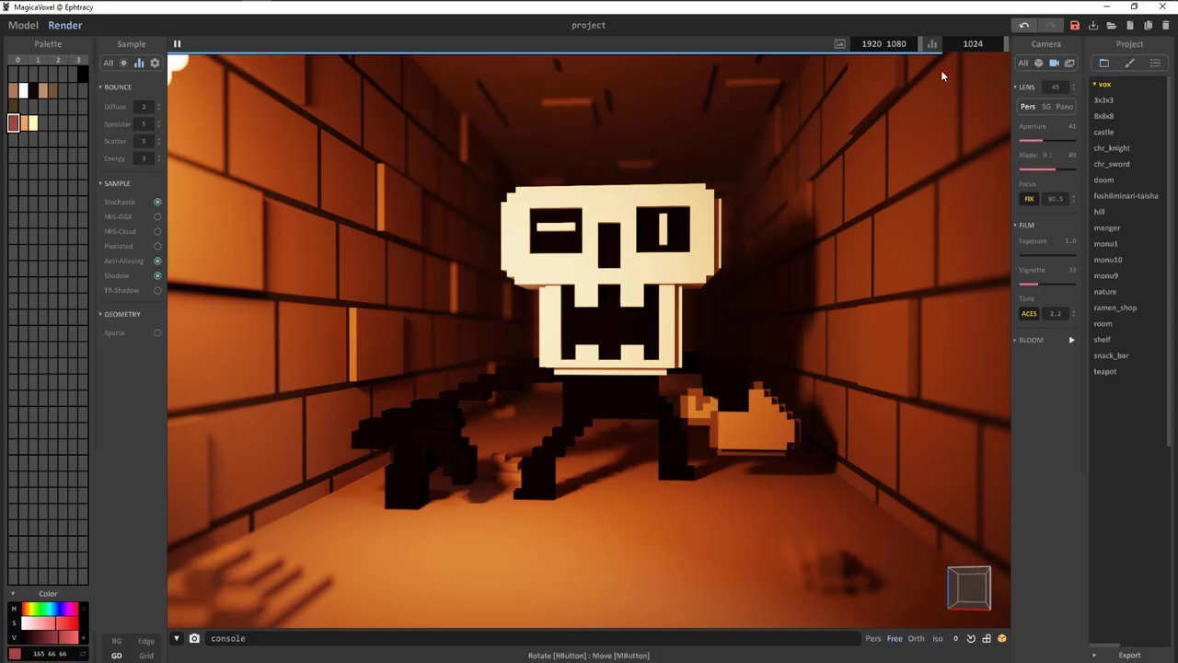
key("Tab")
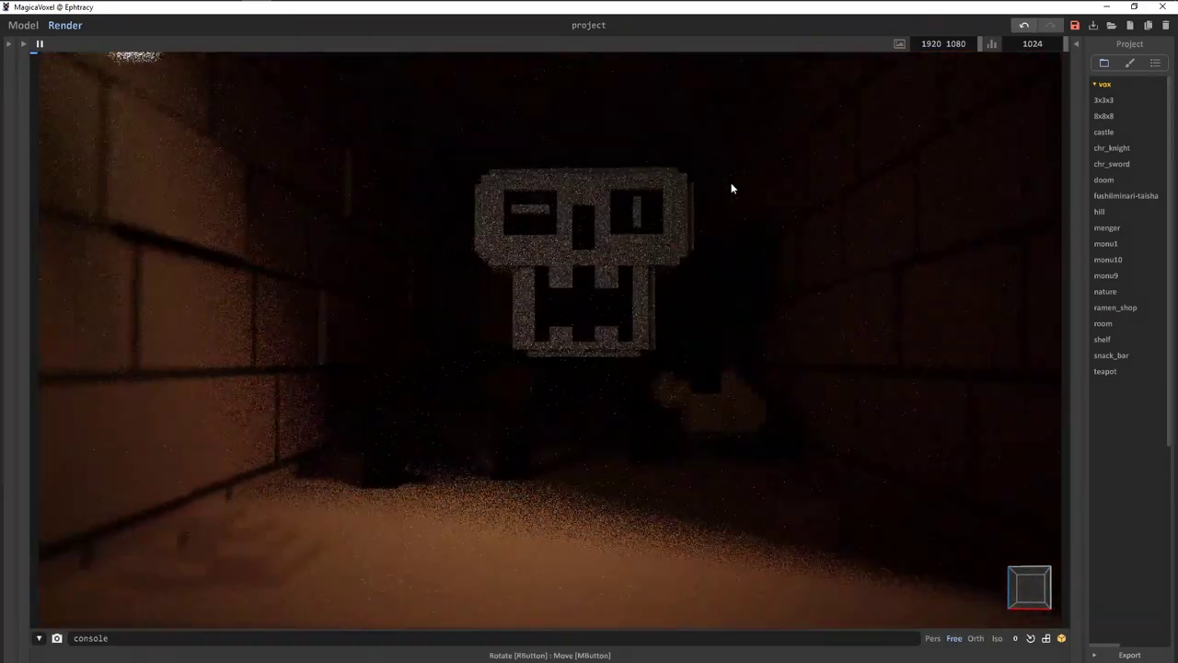